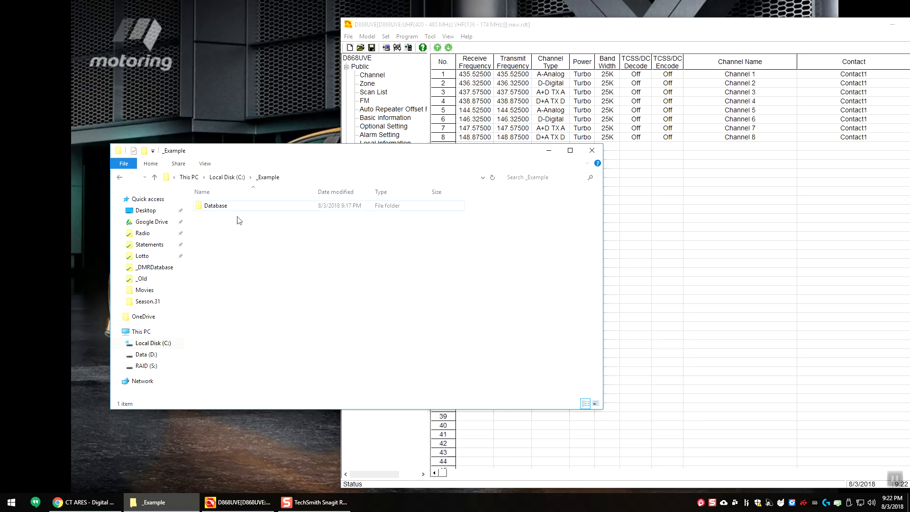
# Open the Database folder in _Example and extract RadioDL.zip directly into that folder
pyautogui.moveTo(227, 212)
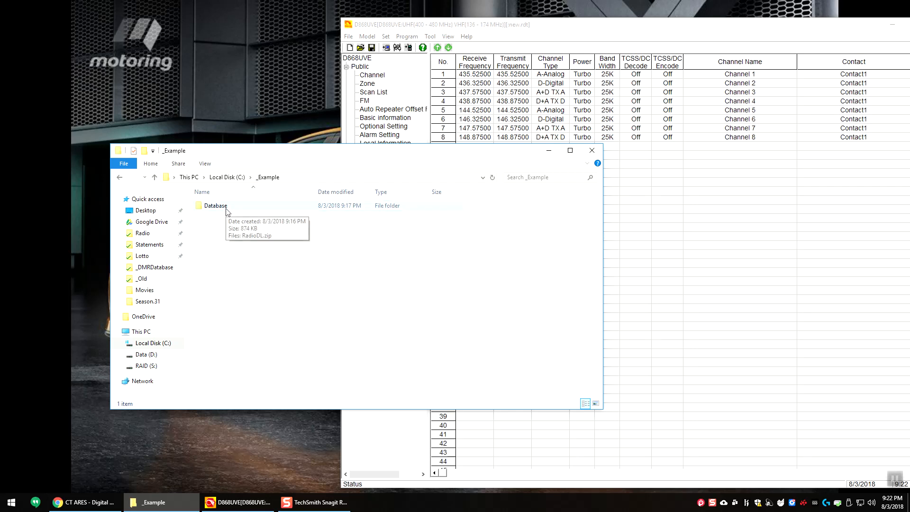
pyautogui.doubleClick(226, 211)
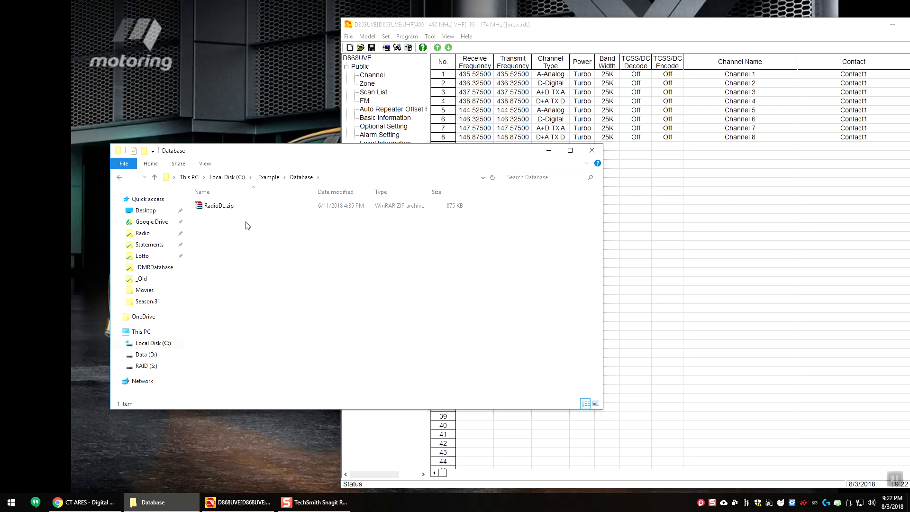
pyautogui.click(221, 207)
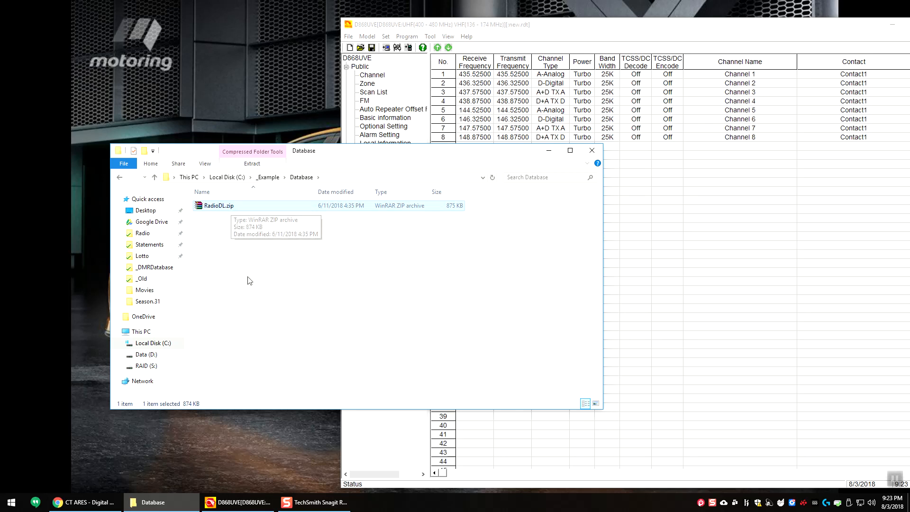
pyautogui.rightClick(225, 208)
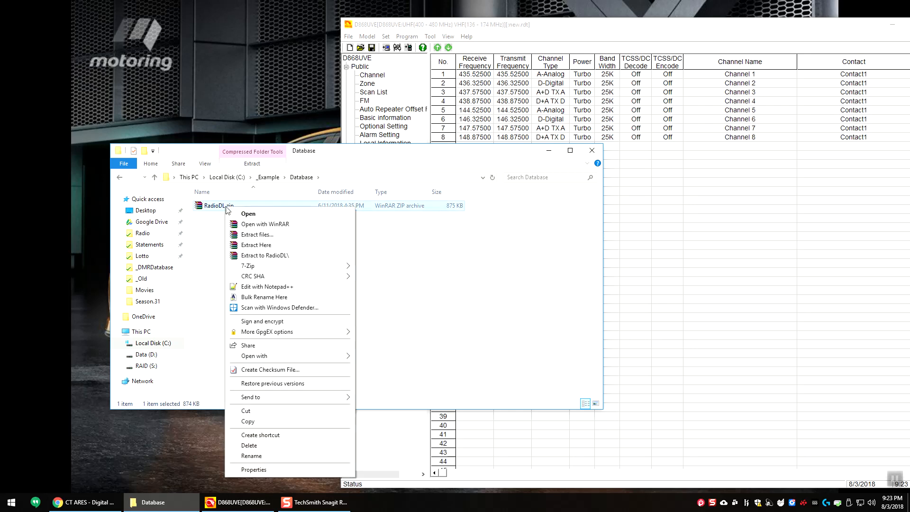
pyautogui.click(286, 245)
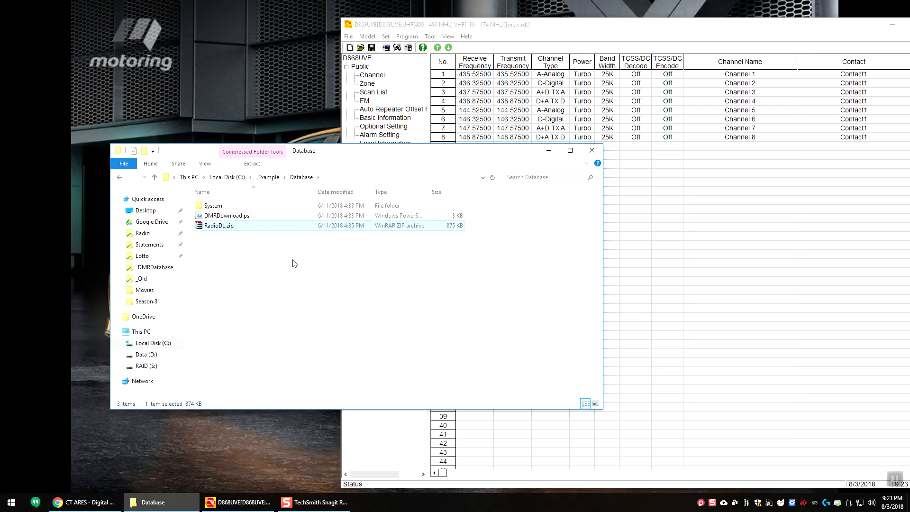
# Run the extracted DMRDownload.ps1 script with PowerShell
pyautogui.click(219, 218)
pyautogui.rightClick(219, 218)
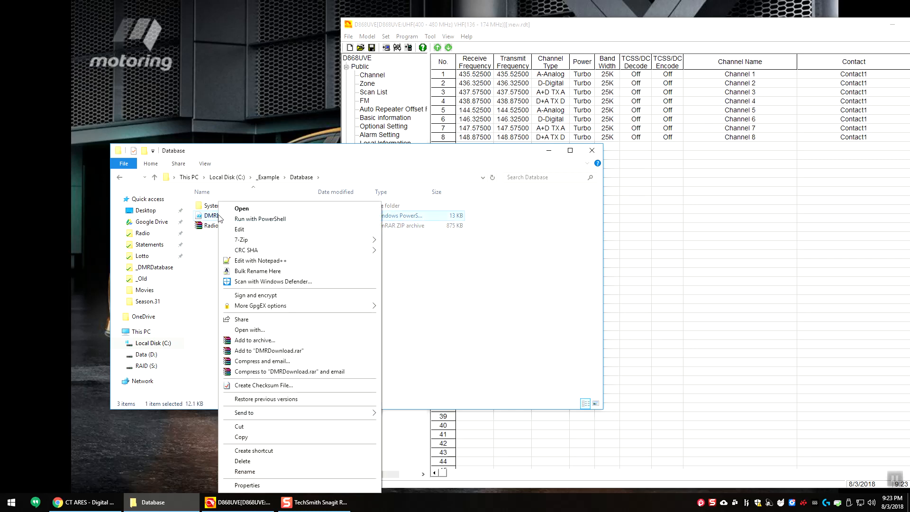
pyautogui.click(277, 224)
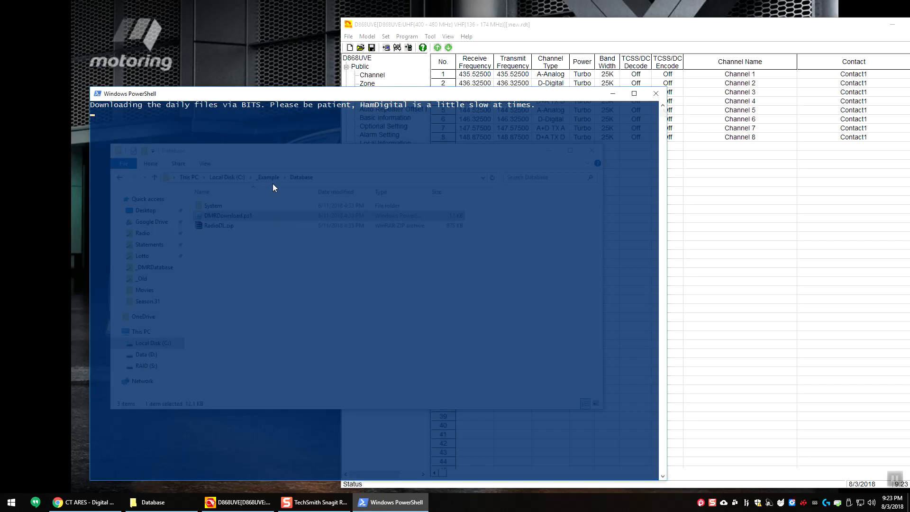
# Rearrange the PowerShell, Database folder and D868UVE windows to follow the script's progress and its output files
pyautogui.moveTo(229, 96); pyautogui.dragTo(303, 56)
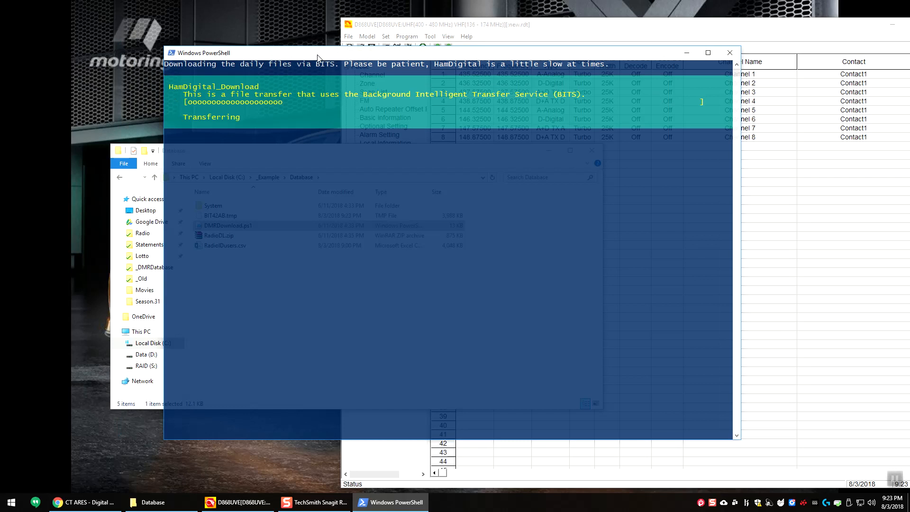
pyautogui.click(129, 203)
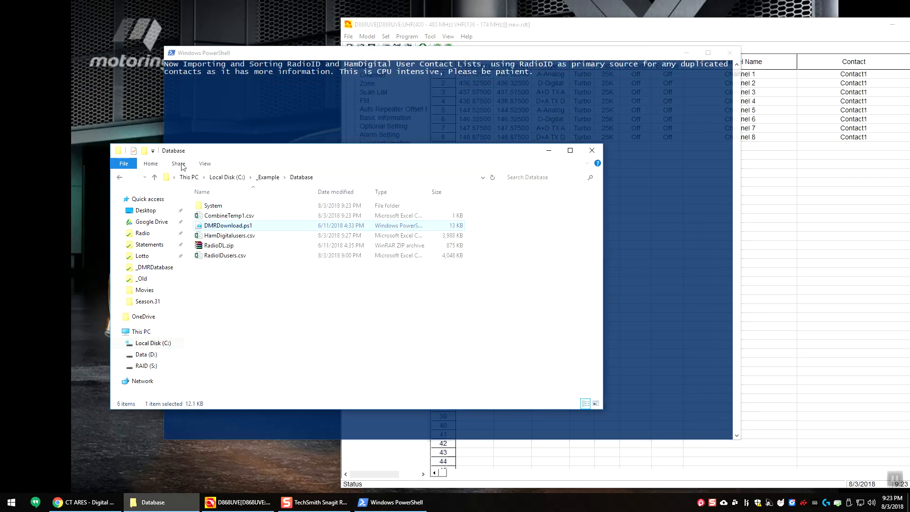
pyautogui.moveTo(237, 155); pyautogui.dragTo(216, 161)
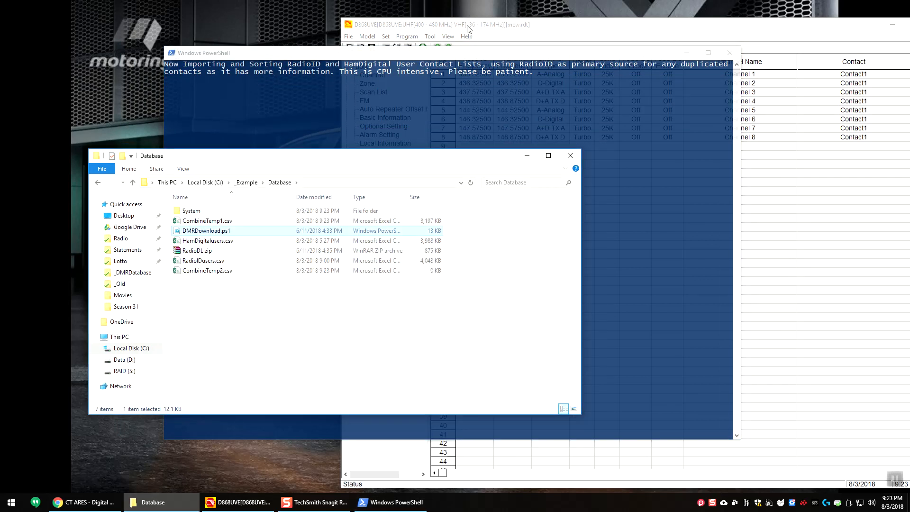
pyautogui.moveTo(466, 27)
pyautogui.mouseDown()
pyautogui.moveTo(497, 25)
pyautogui.moveTo(483, 30)
pyautogui.mouseUp()
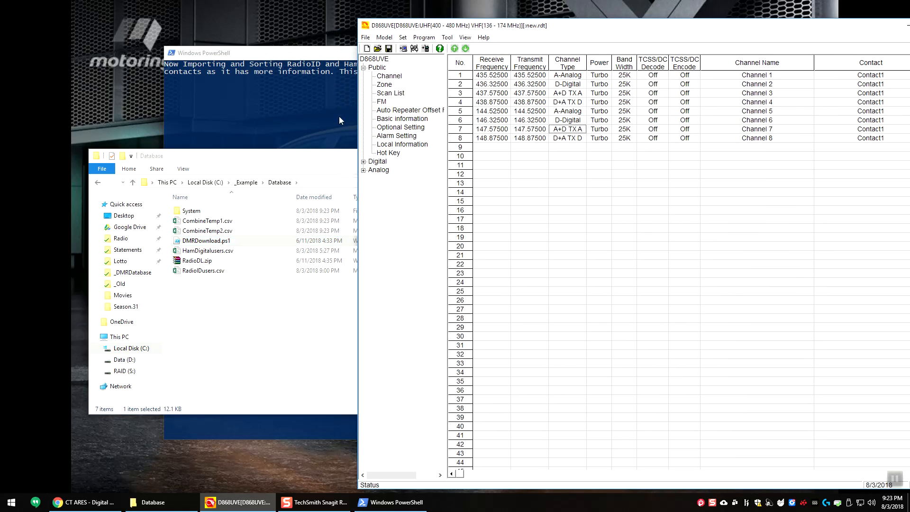
pyautogui.click(239, 347)
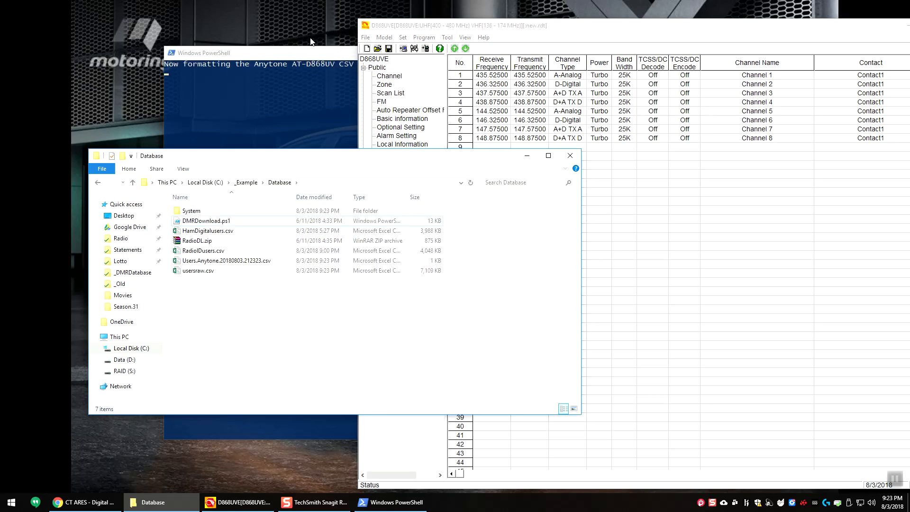
pyautogui.moveTo(283, 52)
pyautogui.mouseDown()
pyautogui.moveTo(233, 52)
pyautogui.moveTo(268, 47)
pyautogui.moveTo(269, 59)
pyautogui.mouseUp()
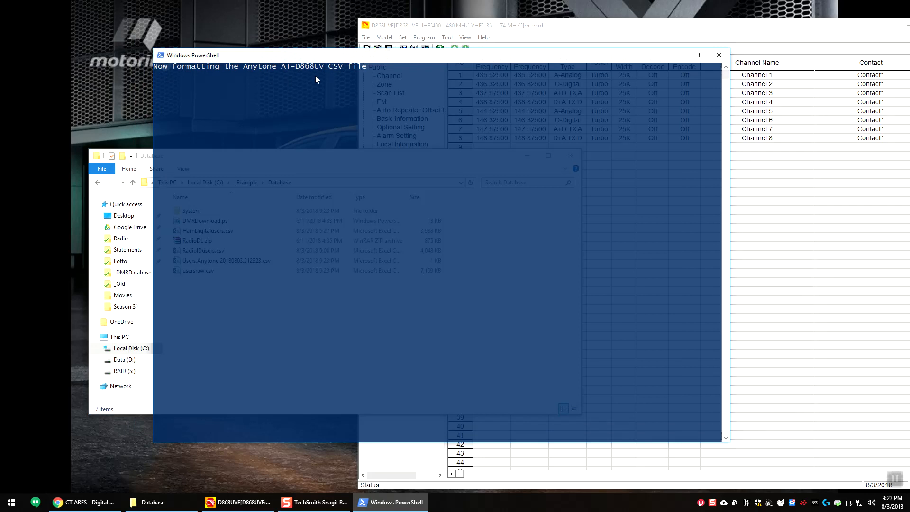
pyautogui.moveTo(467, 31); pyautogui.dragTo(486, 29)
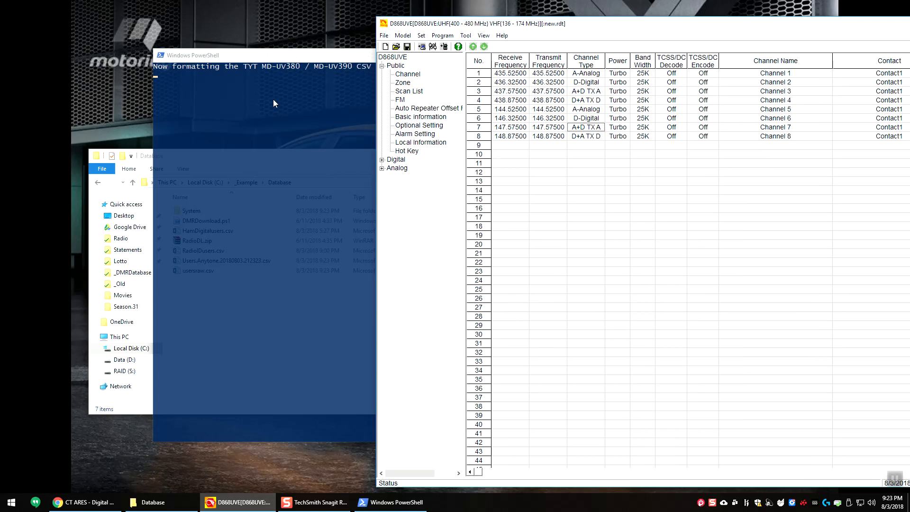
pyautogui.moveTo(302, 59); pyautogui.dragTo(361, 52)
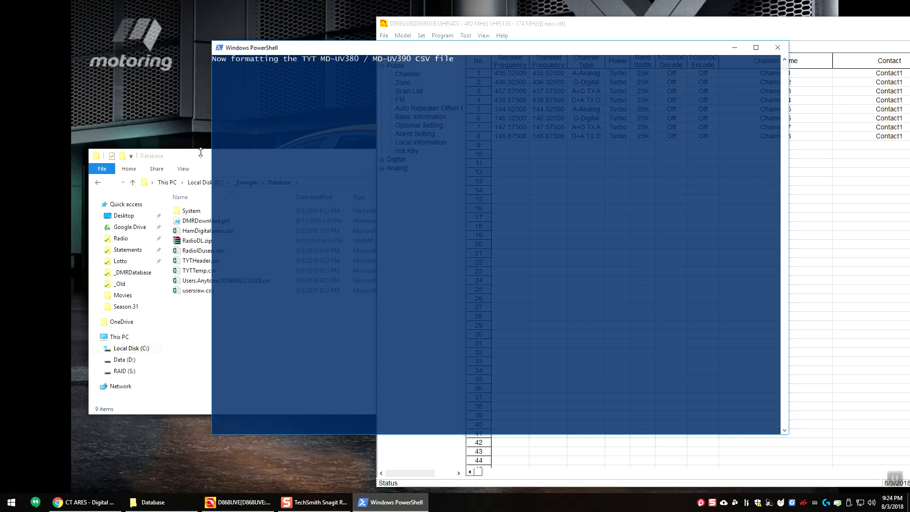
# Check the sizes of RadioIDusers.csv and TYTHeader.csv in the Database folder while the script keeps running
pyautogui.moveTo(201, 152)
pyautogui.mouseDown()
pyautogui.moveTo(199, 179)
pyautogui.moveTo(200, 150)
pyautogui.mouseUp()
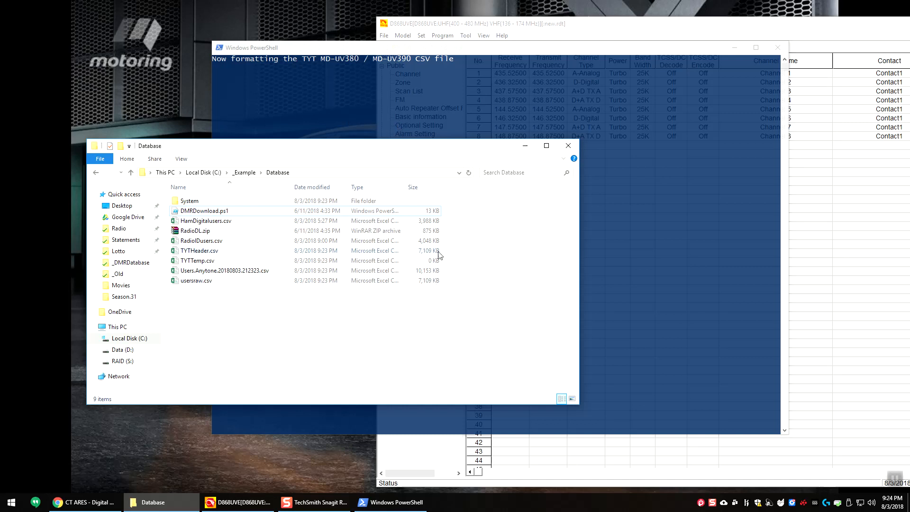
pyautogui.click(426, 242)
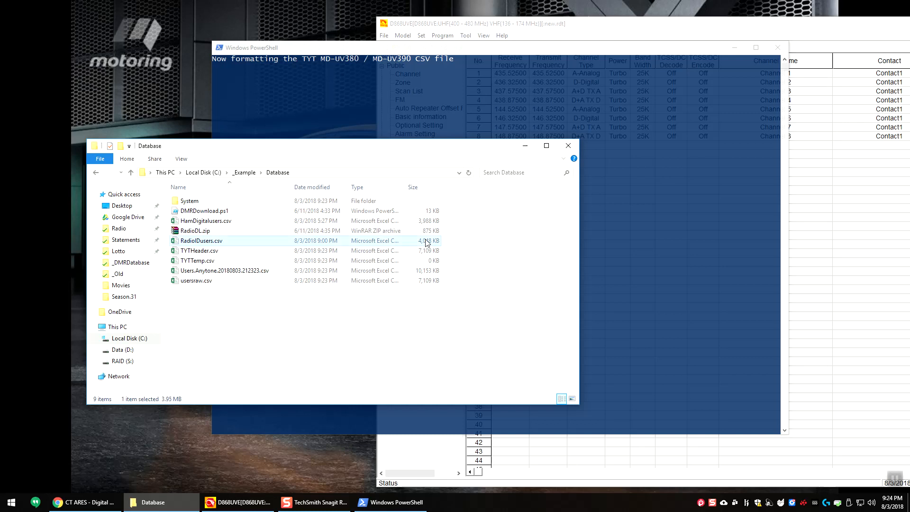
pyautogui.click(434, 252)
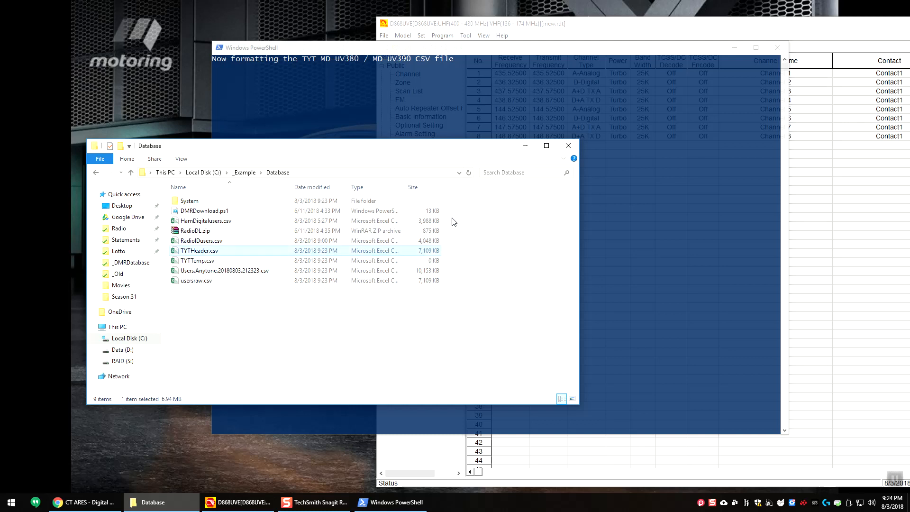
pyautogui.click(477, 227)
pyautogui.click(429, 98)
pyautogui.moveTo(412, 51); pyautogui.dragTo(401, 68)
pyautogui.moveTo(538, 28); pyautogui.dragTo(487, 23)
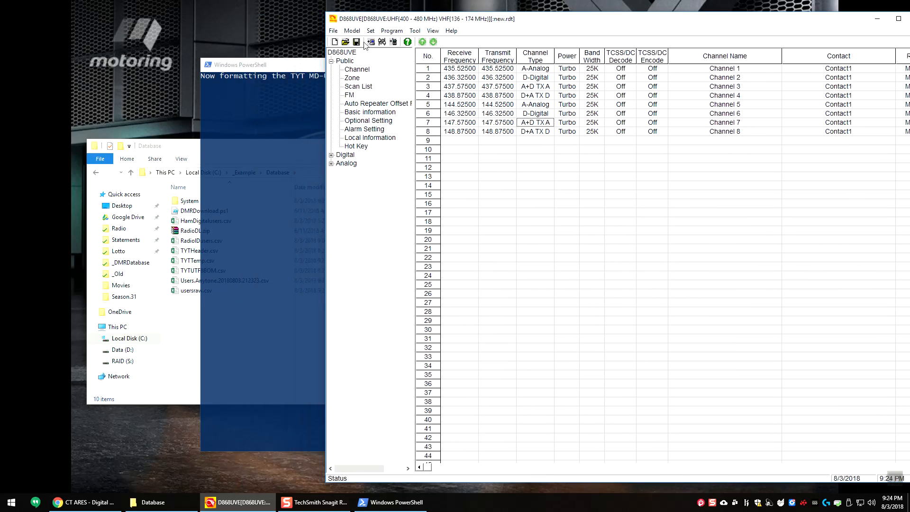
pyautogui.moveTo(289, 68)
pyautogui.mouseDown()
pyautogui.moveTo(263, 67)
pyautogui.moveTo(287, 52)
pyautogui.mouseUp()
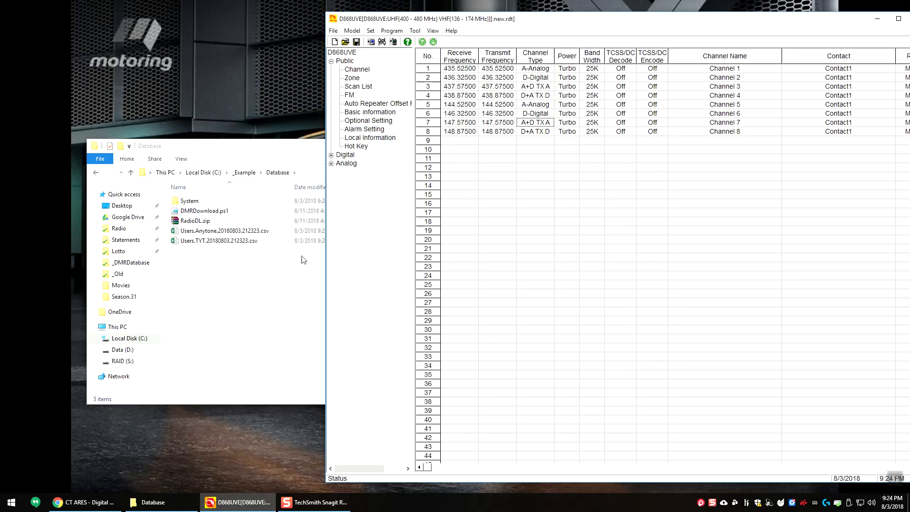
# Locate Users.Anytone.20180803.212323.csv in the Database folder, and open the Import dialog in the D868UVE software
pyautogui.click(309, 274)
pyautogui.click(224, 233)
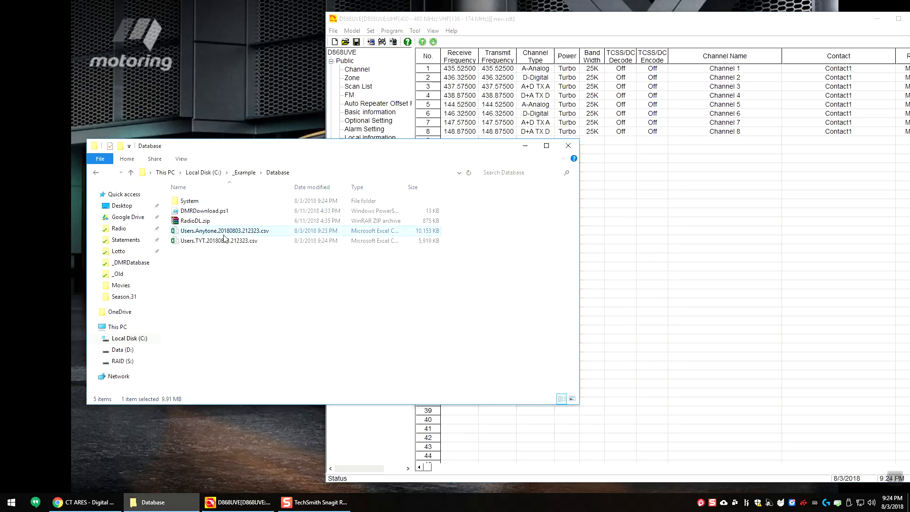
pyautogui.moveTo(435, 23); pyautogui.dragTo(381, 15)
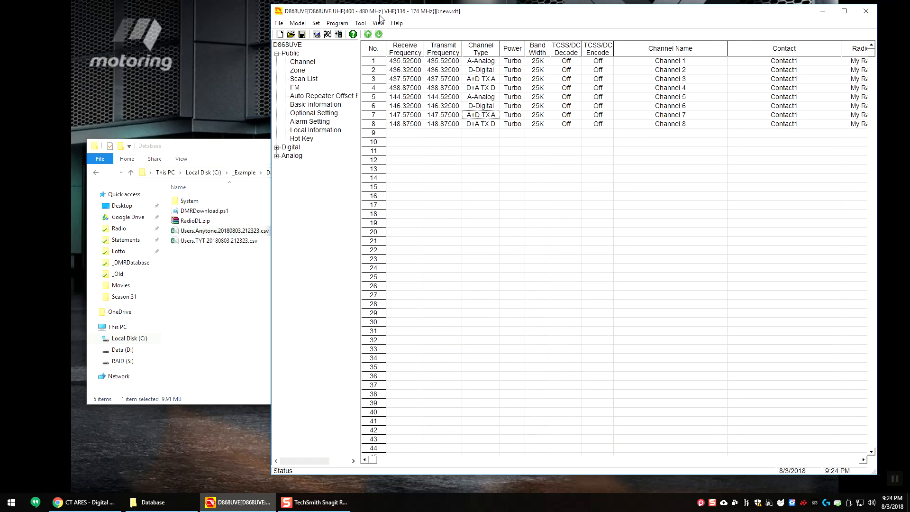
pyautogui.click(360, 23)
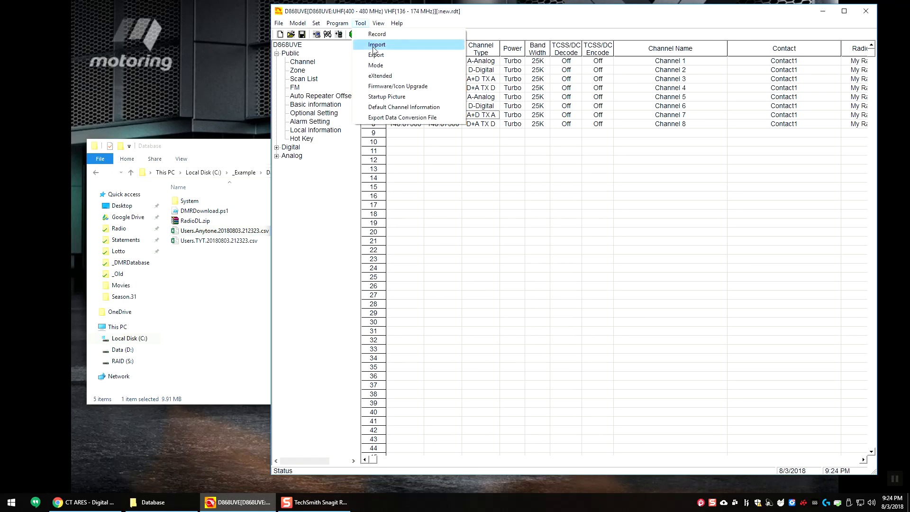
pyautogui.click(375, 46)
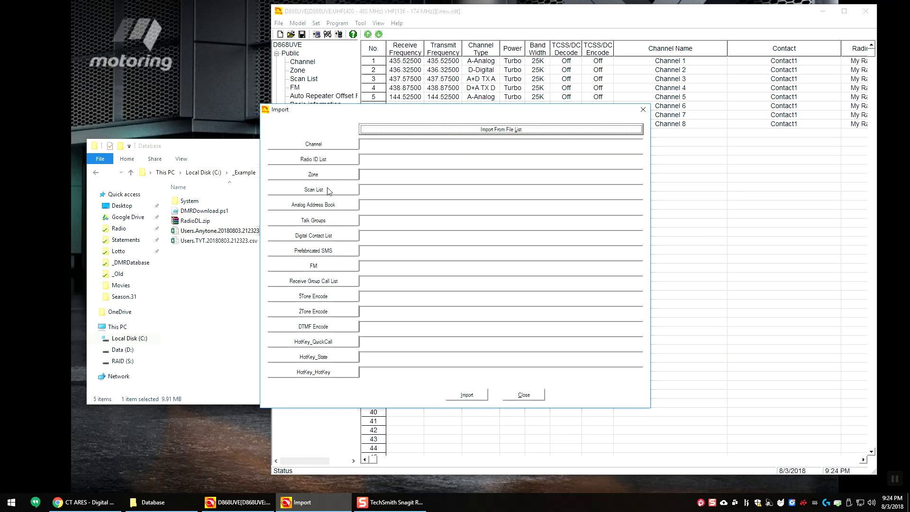
# Import Users.Anytone.20180803.212323.csv from the _Example\Database folder on drive C: as the Digital Contact List
pyautogui.click(329, 240)
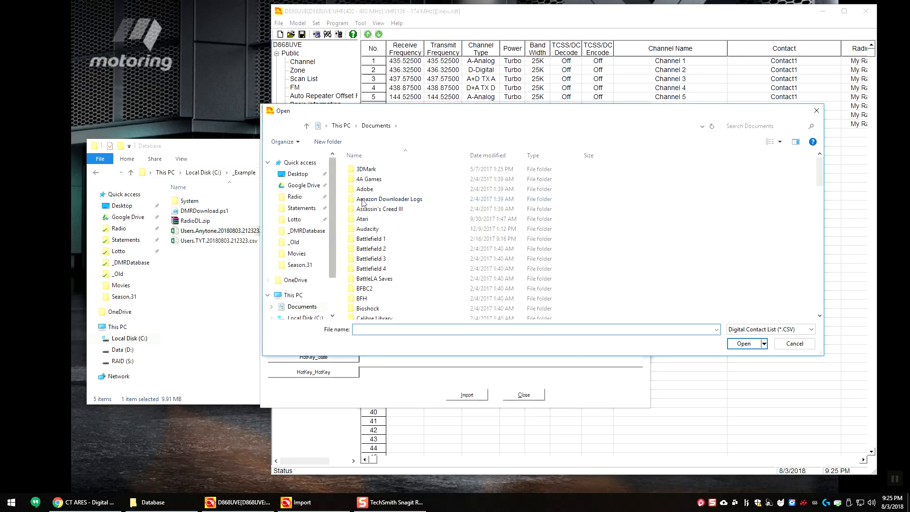
pyautogui.scroll(-1, 333, 249)
pyautogui.click(304, 288)
pyautogui.doubleClick(383, 180)
pyautogui.doubleClick(388, 171)
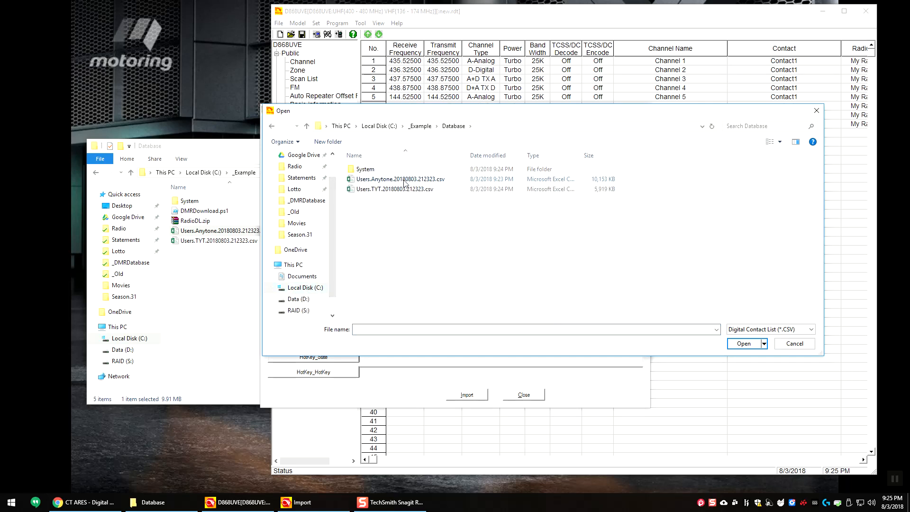
pyautogui.click(405, 182)
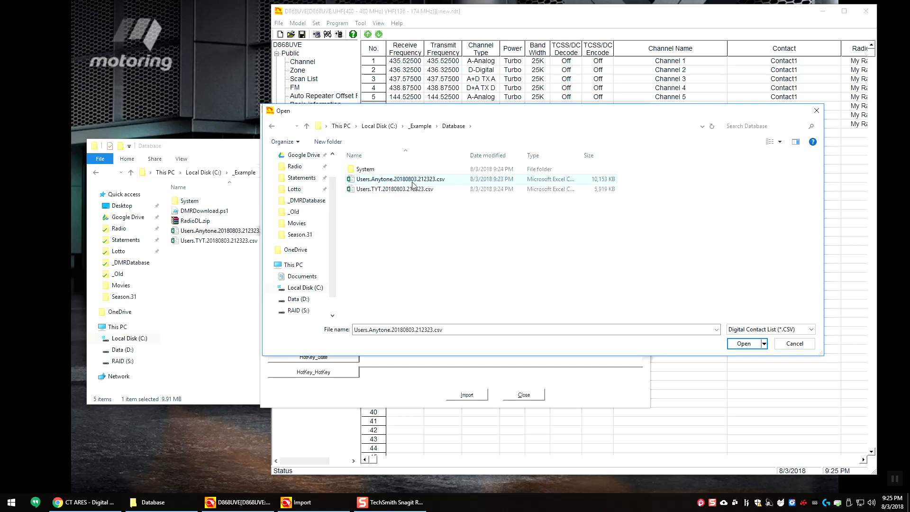
pyautogui.click(742, 344)
pyautogui.click(466, 395)
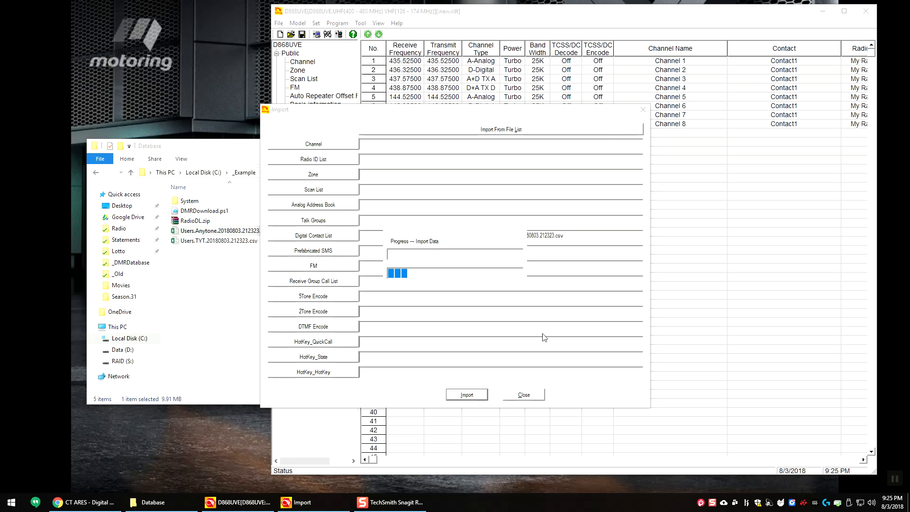
# Open Task Manager, sort the process details by CPU, and check the load of D868UVE.exe during the import
pyautogui.rightClick(528, 510)
pyautogui.click(549, 462)
pyautogui.click(146, 101)
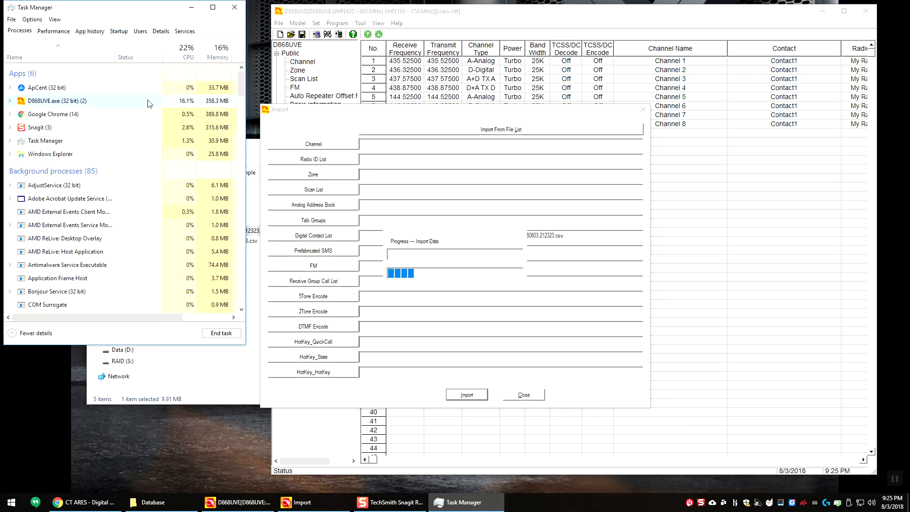
pyautogui.click(161, 32)
pyautogui.click(191, 47)
pyautogui.click(196, 67)
pyautogui.moveTo(170, 7); pyautogui.dragTo(201, 70)
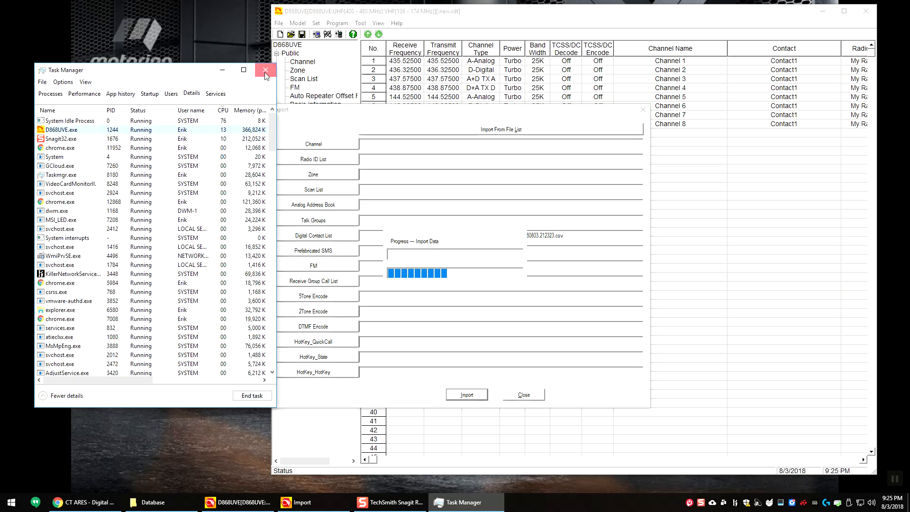
pyautogui.click(265, 69)
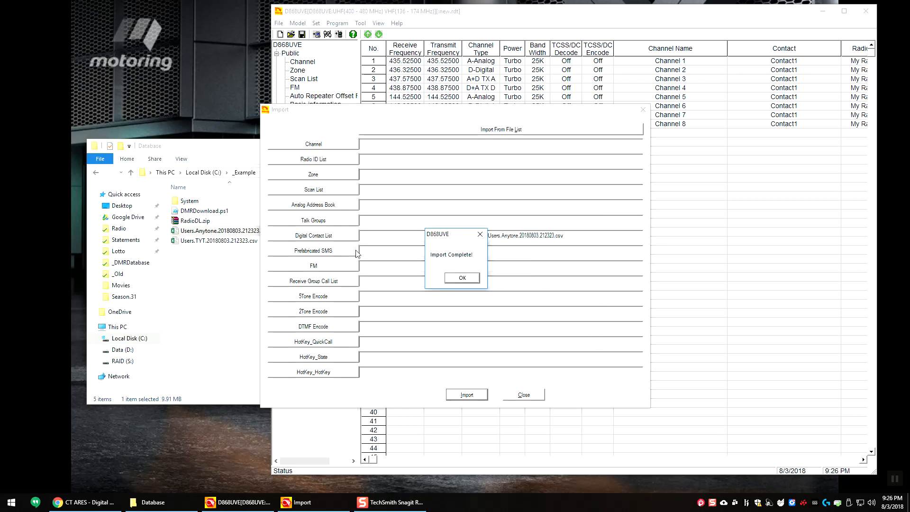
# Acknowledge the finished import and look through the 1---20000 range of the Digital Contact List
pyautogui.click(477, 278)
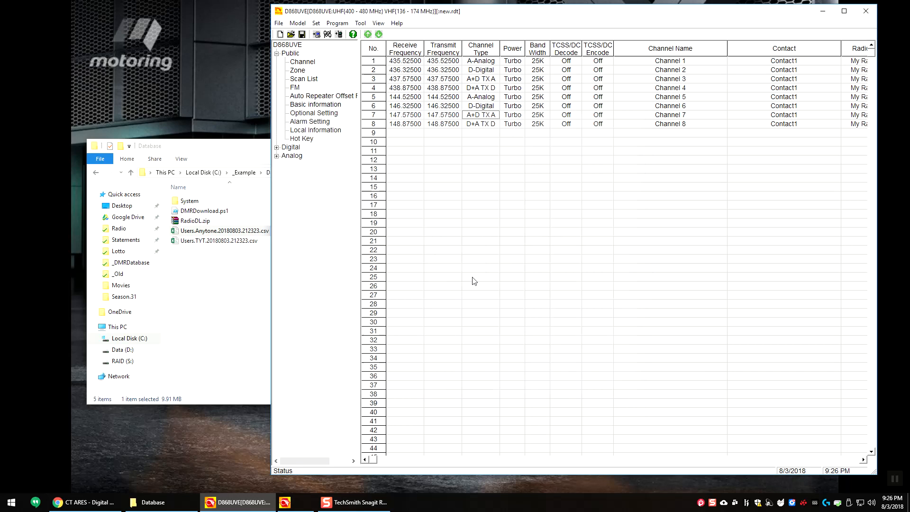
pyautogui.click(277, 148)
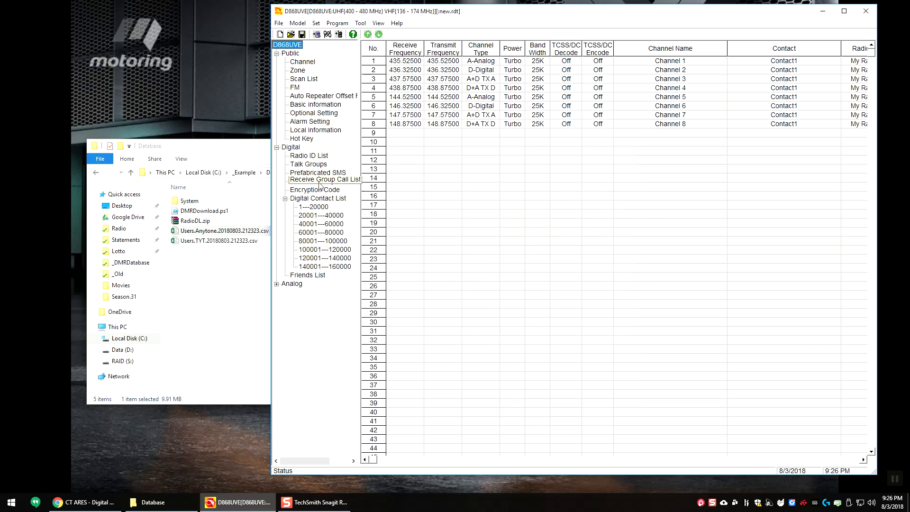
pyautogui.click(317, 206)
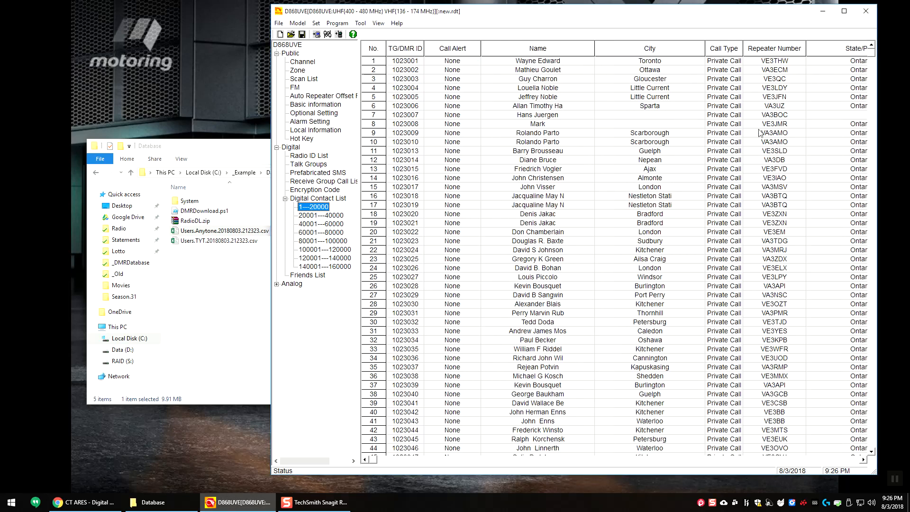
pyautogui.click(873, 123)
pyautogui.click(875, 124)
pyautogui.click(286, 199)
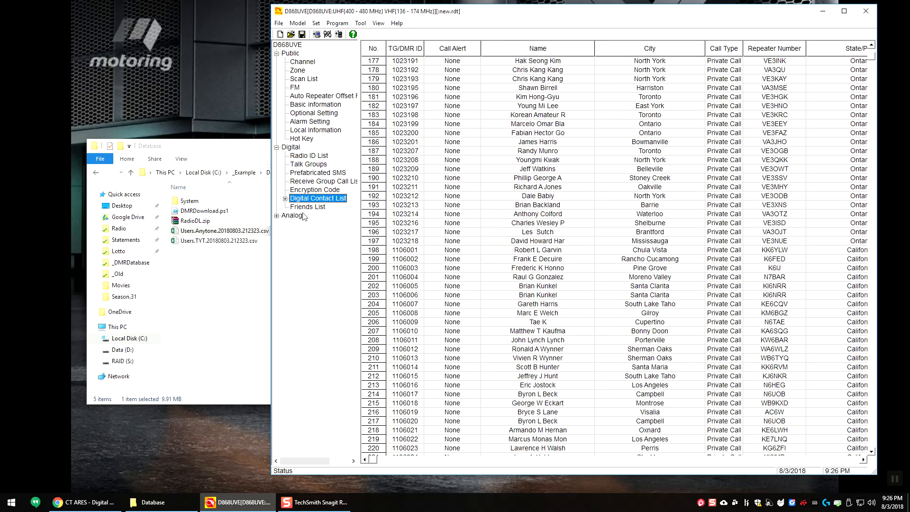
# Fill in the first Radio ID List entry with the operator's DMR radio ID and name
pyautogui.click(313, 156)
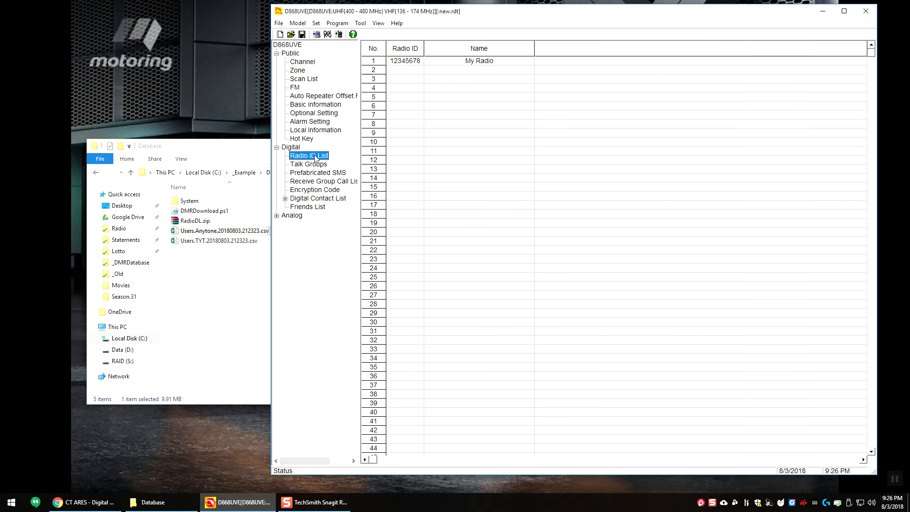
pyautogui.doubleClick(408, 62)
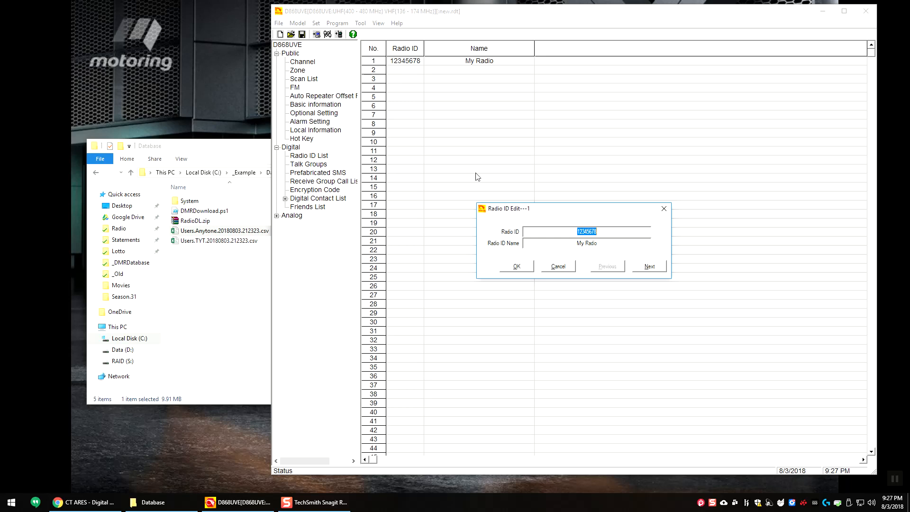
pyautogui.write('3109999')
pyautogui.press('Tab')
pyautogui.write('John Smith')
pyautogui.click(517, 266)
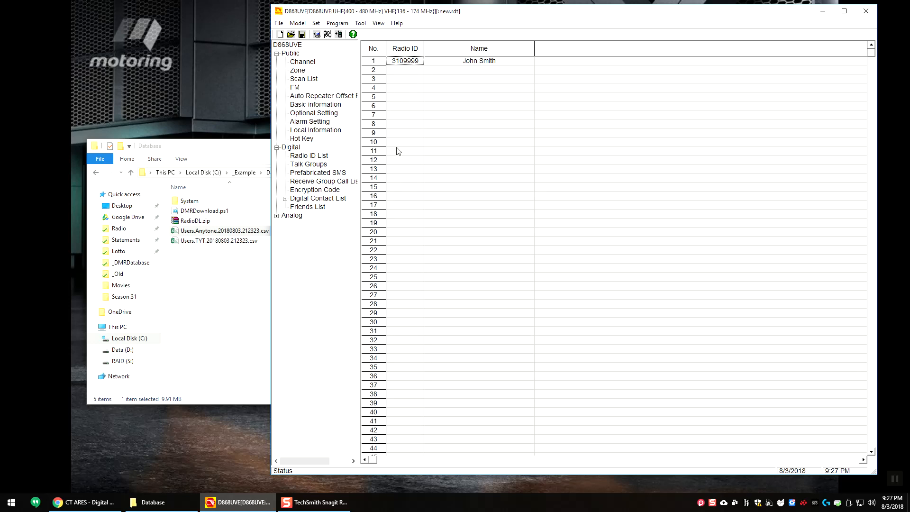
pyautogui.click(322, 158)
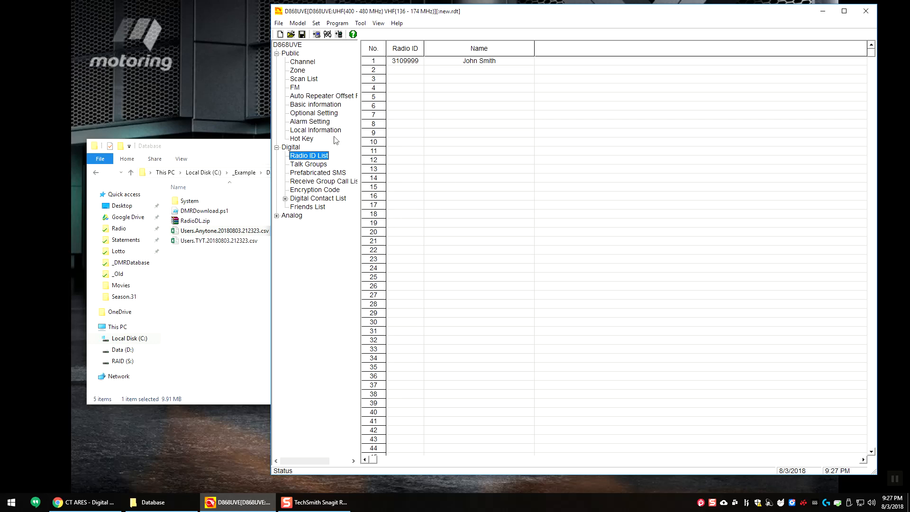
# In the Optional Setting dialog, set the Power-on Interface to Custom Char and the first Power-on Display line to KC1XXX
pyautogui.click(324, 114)
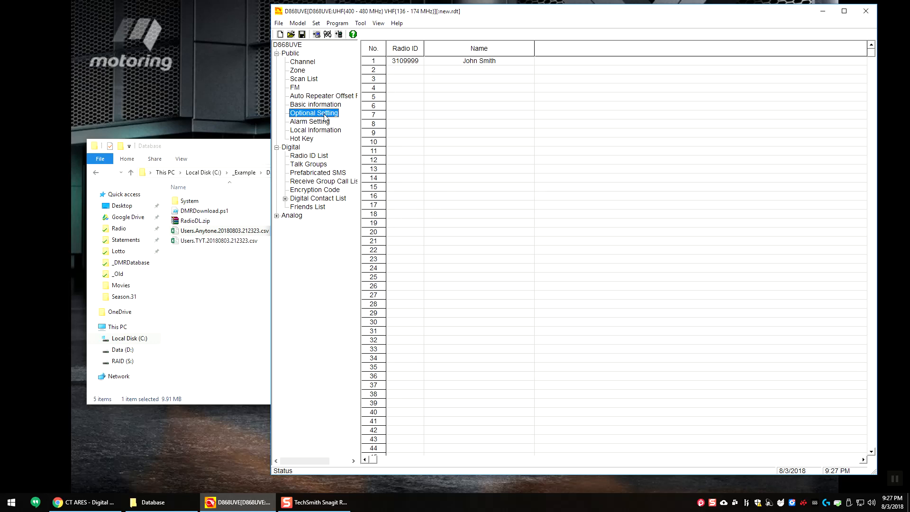
pyautogui.doubleClick(324, 115)
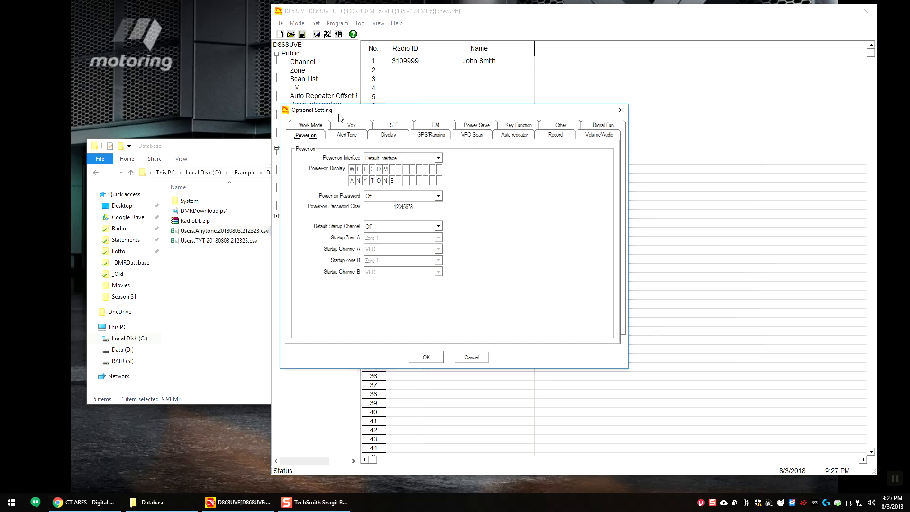
pyautogui.click(409, 160)
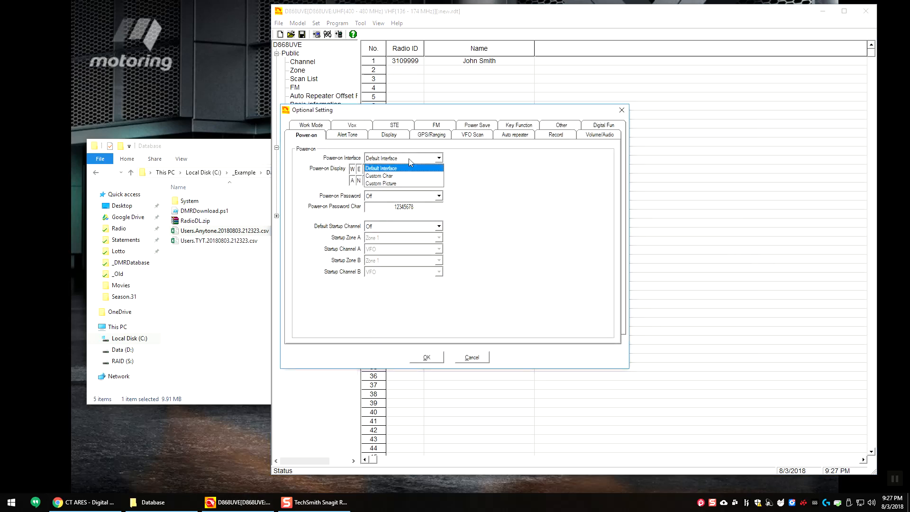
pyautogui.click(401, 176)
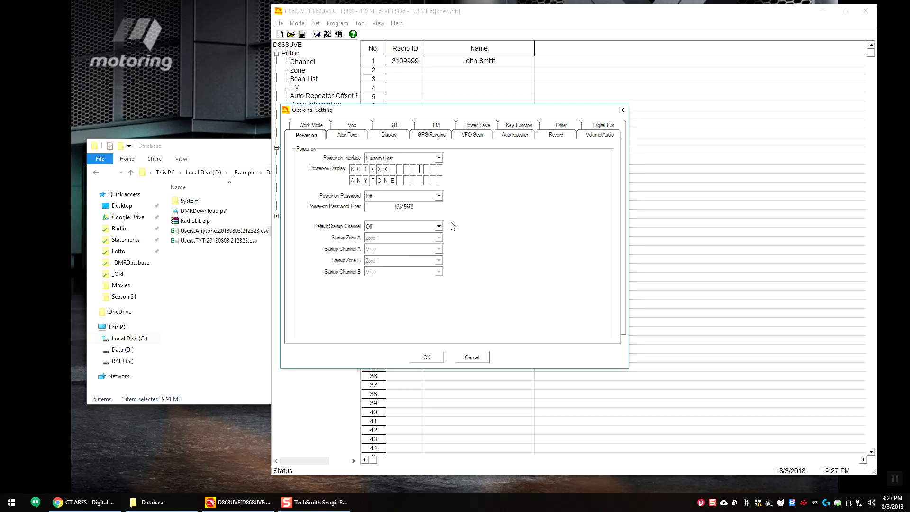
# Play the call tone, call reset tone and idle channel tone in the Alert Tone settings
pyautogui.click(357, 136)
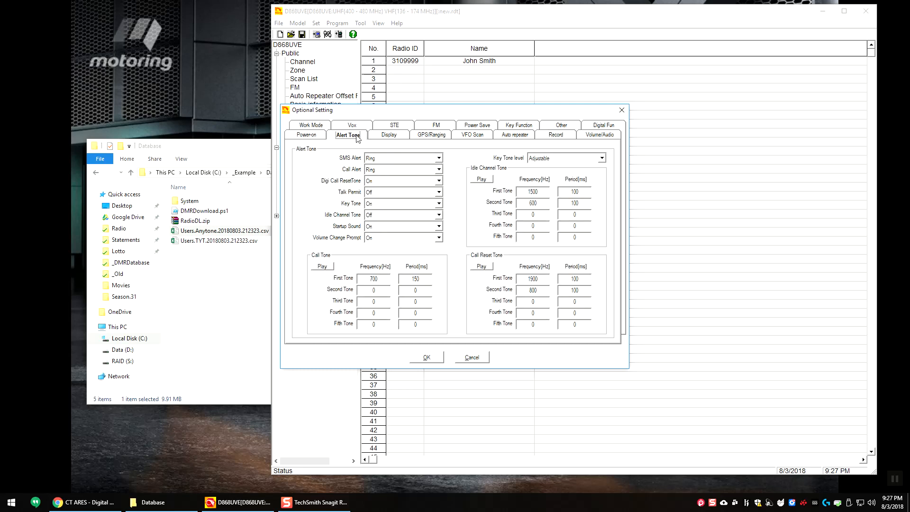
pyautogui.click(319, 268)
pyautogui.click(488, 267)
pyautogui.click(488, 179)
pyautogui.click(323, 267)
# Check the Last Caller options in the Display settings and set Call End Prompt Box to Off
pyautogui.click(391, 136)
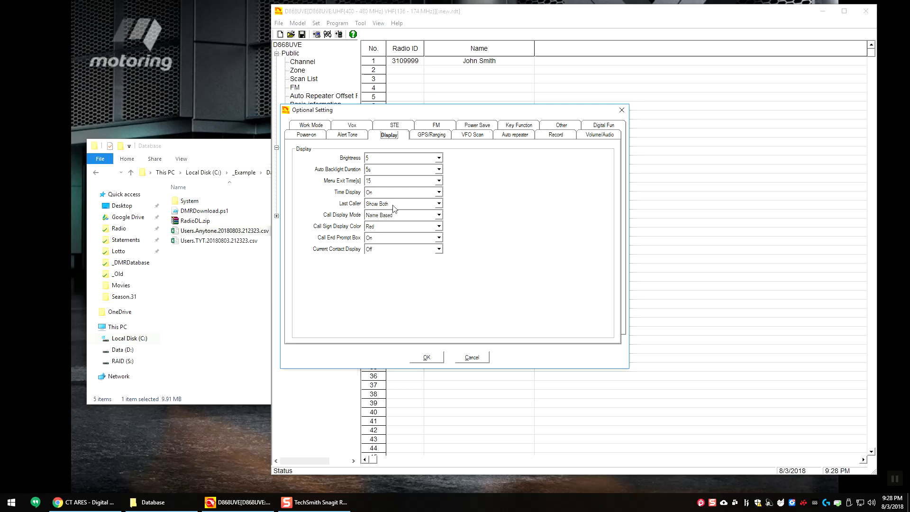
pyautogui.click(377, 207)
pyautogui.click(495, 204)
pyautogui.click(376, 241)
pyautogui.click(379, 247)
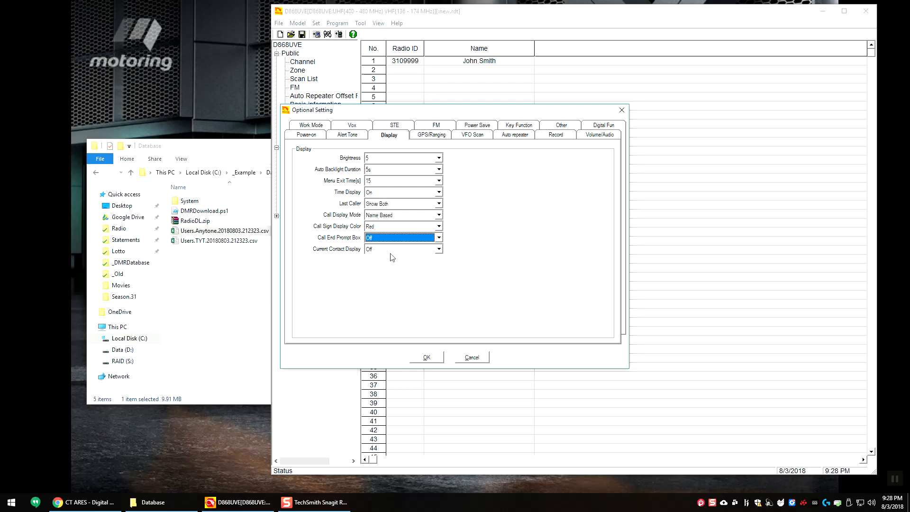
# Set the GPS/Ranging time zone to GMT-4 and the ranging display unit to Feet
pyautogui.click(437, 137)
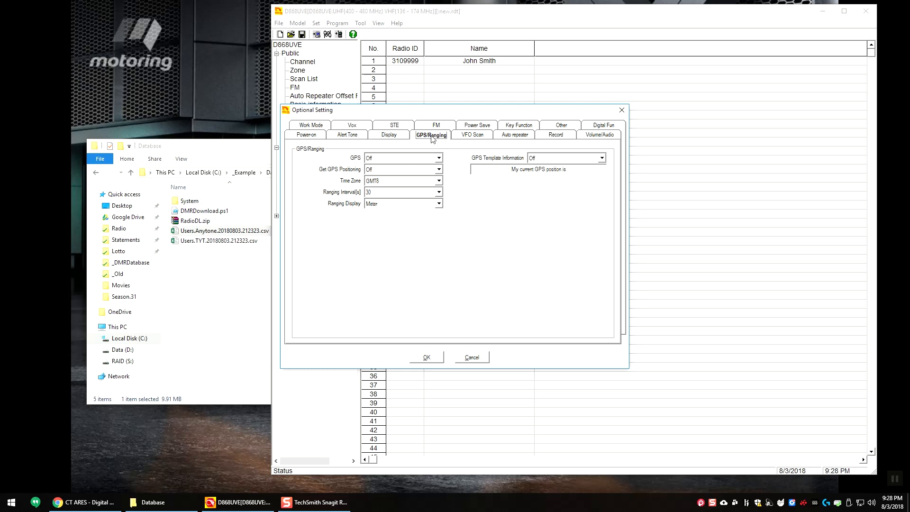
pyautogui.click(391, 180)
pyautogui.moveTo(440, 231); pyautogui.dragTo(441, 213)
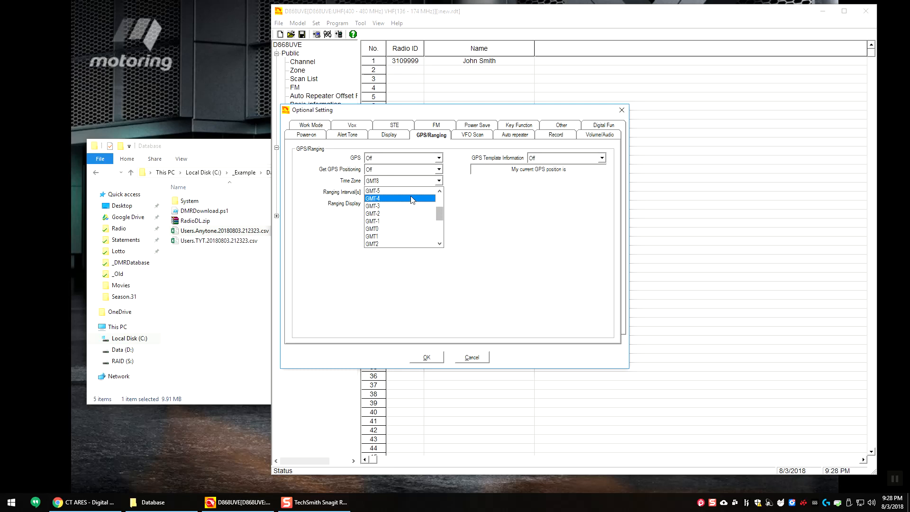
pyautogui.click(412, 199)
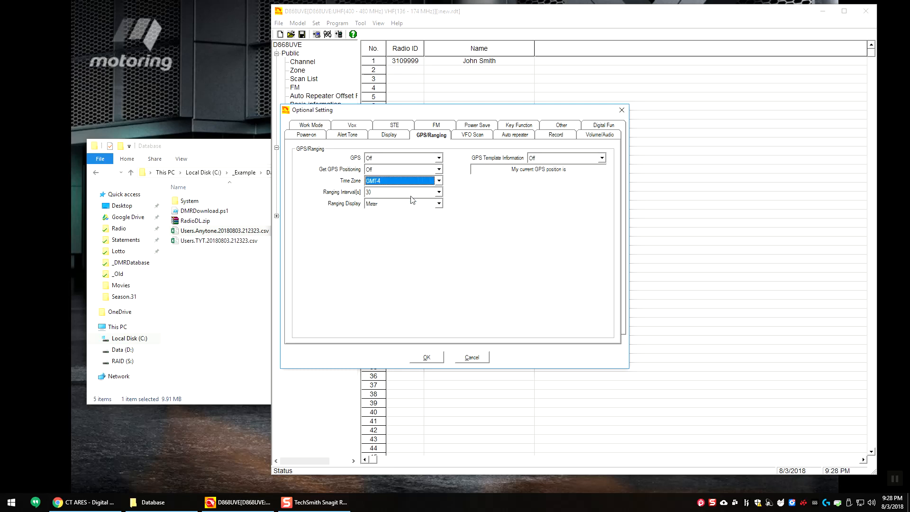
pyautogui.click(380, 204)
pyautogui.click(373, 222)
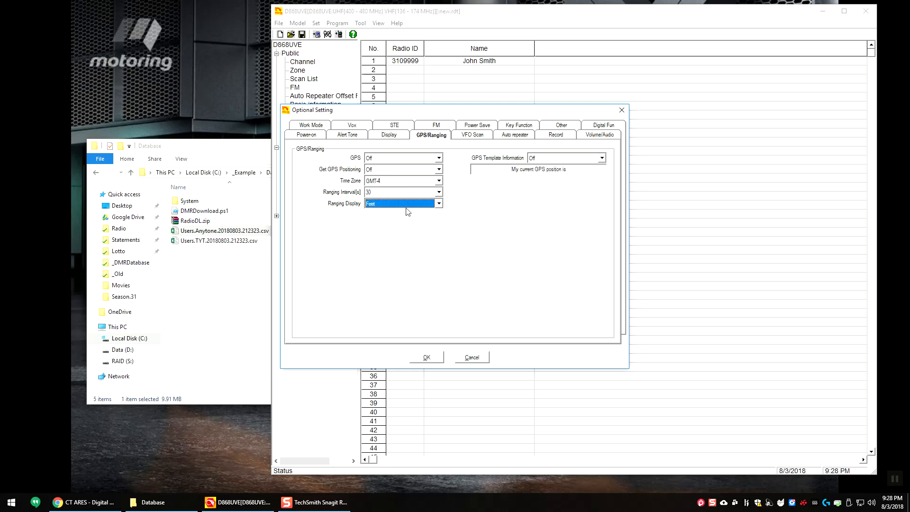
# Review the UHF and VHF start and end frequencies in the VFO Scan settings
pyautogui.click(476, 136)
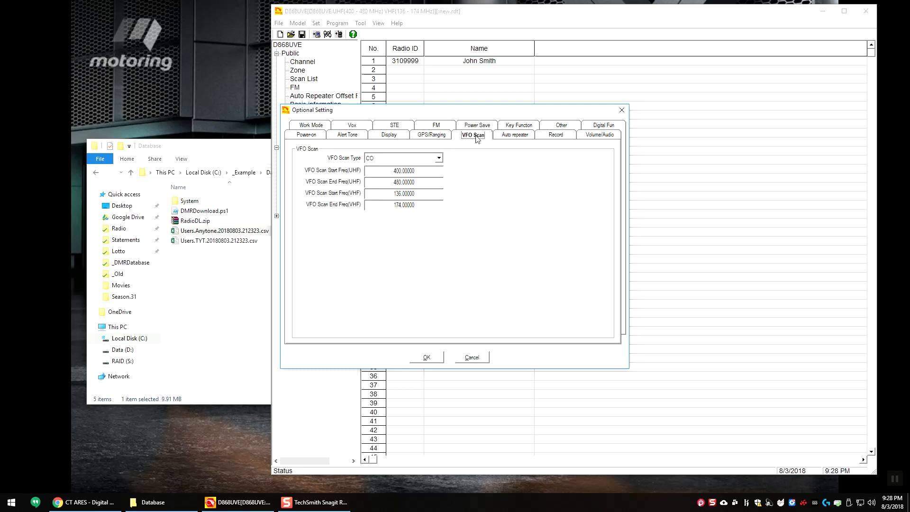
pyautogui.click(389, 172)
pyautogui.press('Tab')
pyautogui.press('Tab')
pyautogui.press('Tab')
# Check the Auto Repeater A options and look over the Record settings
pyautogui.click(520, 139)
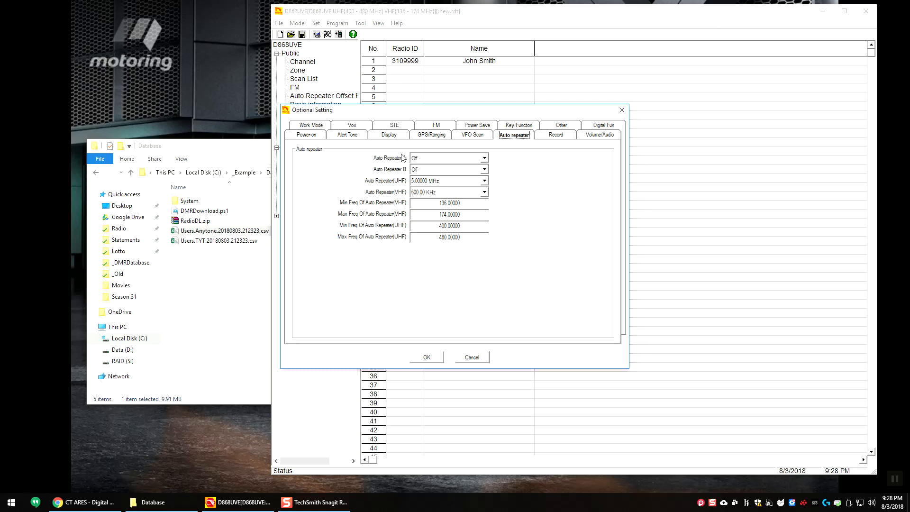
pyautogui.click(445, 162)
pyautogui.click(445, 167)
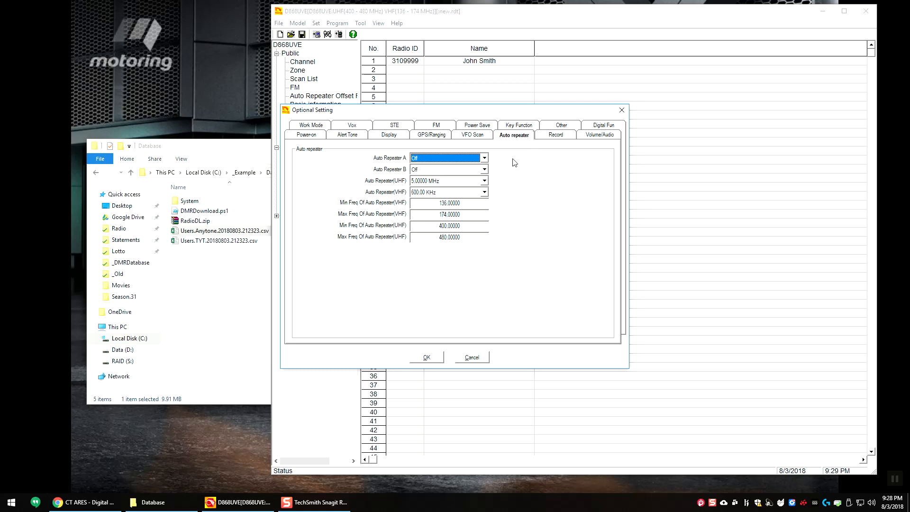
pyautogui.click(556, 137)
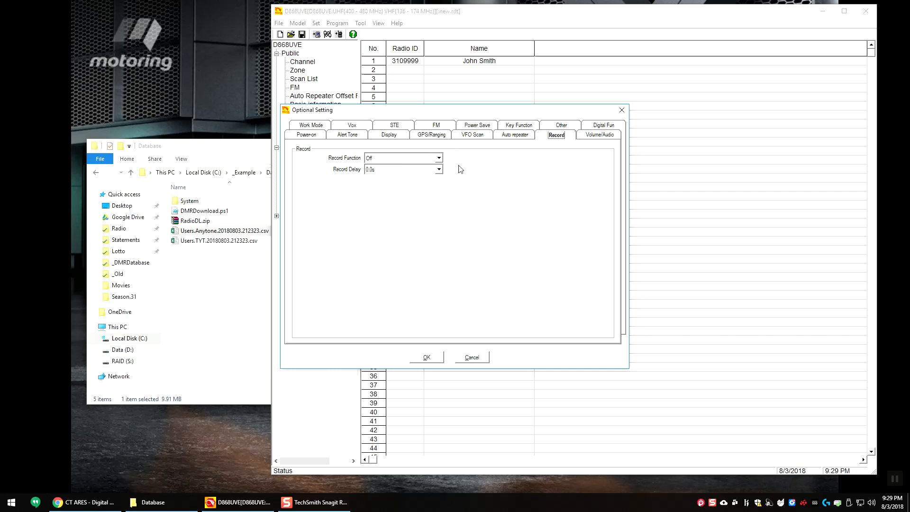
# Look through the Maximum Volume levels in the Volume/Audio settings and set Maximum Volume to Indoors
pyautogui.click(590, 135)
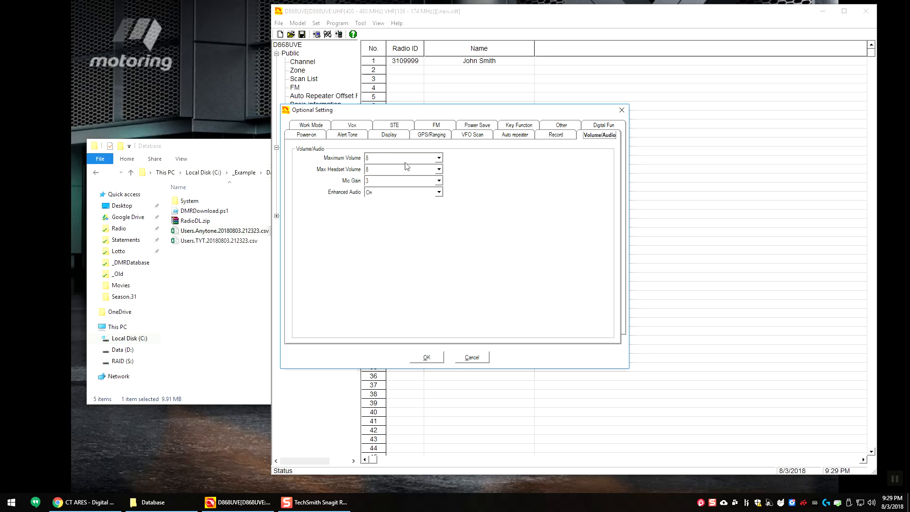
pyautogui.click(377, 159)
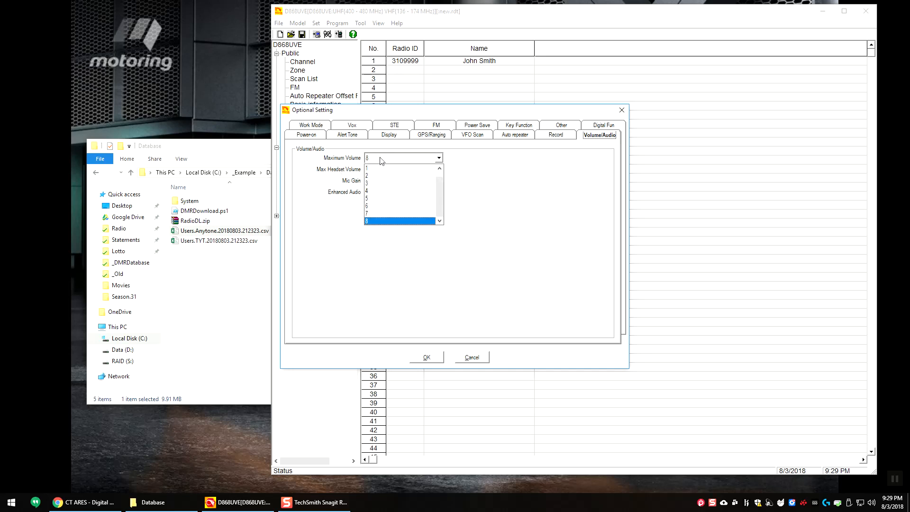
pyautogui.moveTo(438, 199); pyautogui.dragTo(442, 179)
pyautogui.click(407, 169)
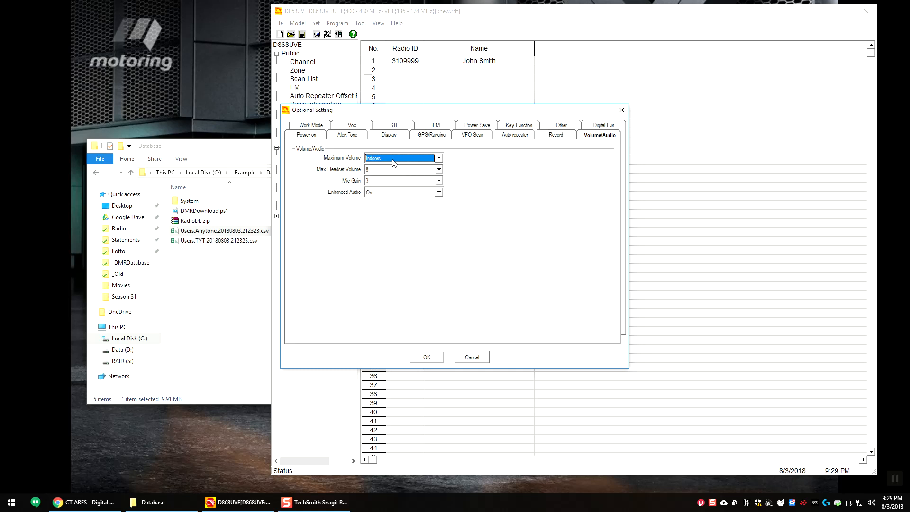
pyautogui.click(394, 160)
pyautogui.moveTo(439, 187); pyautogui.dragTo(443, 206)
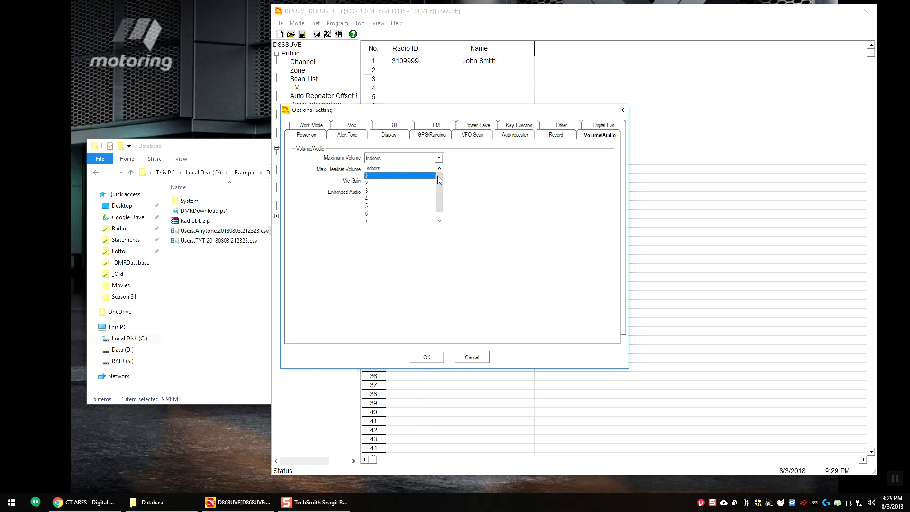
pyautogui.moveTo(439, 195); pyautogui.dragTo(443, 182)
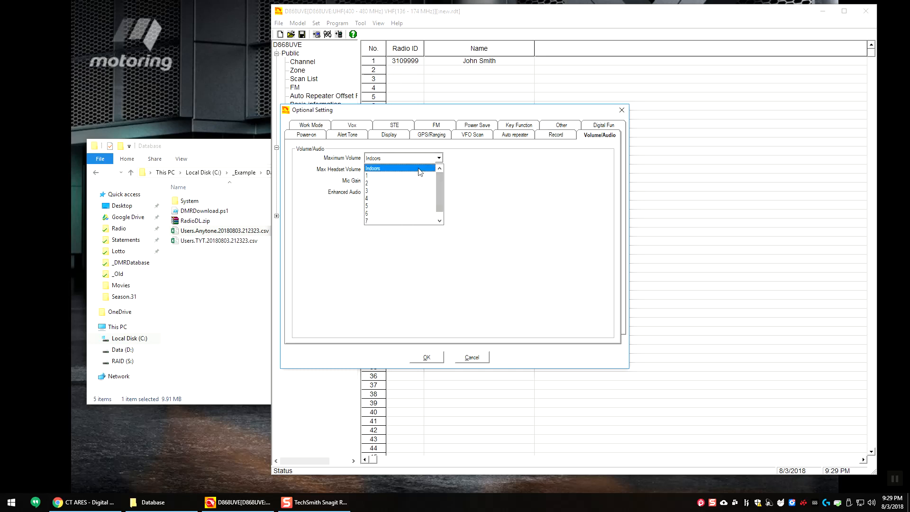
pyautogui.click(380, 168)
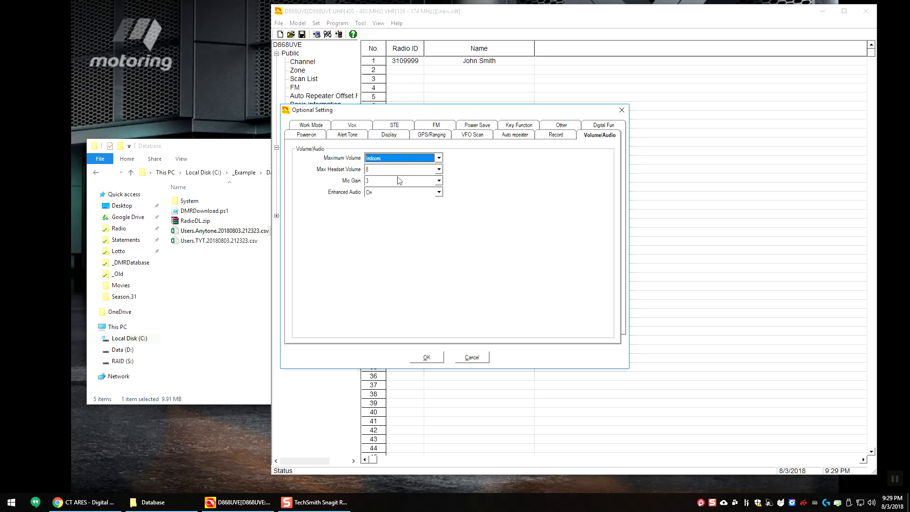
# Set Mic Gain to 5 and Enhanced Audio to Off
pyautogui.click(387, 182)
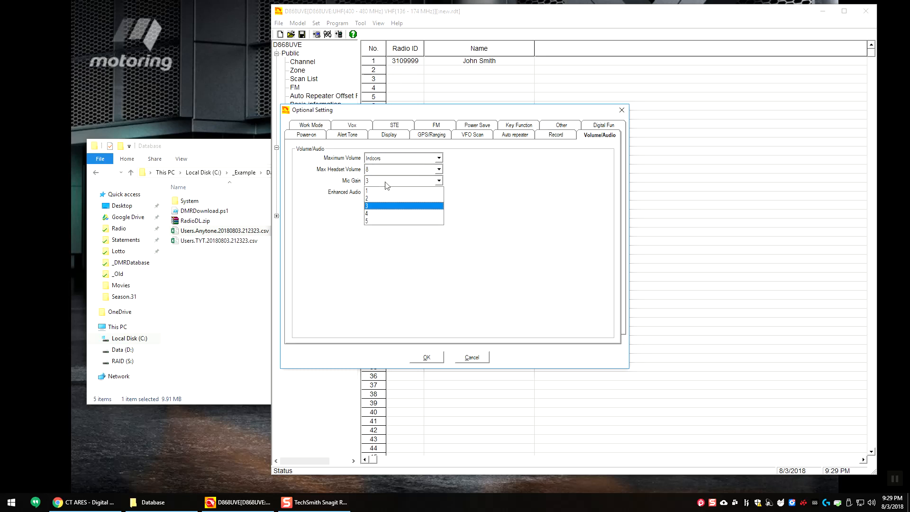
pyautogui.click(377, 221)
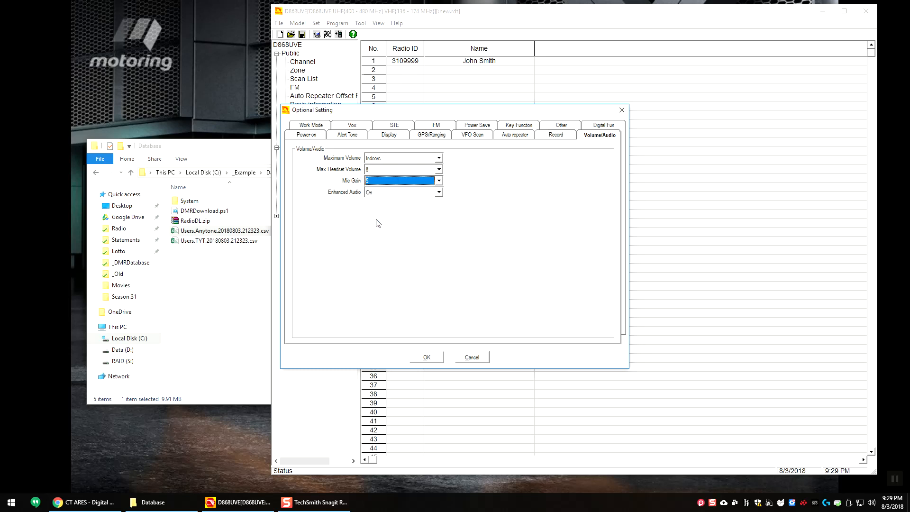
pyautogui.click(375, 193)
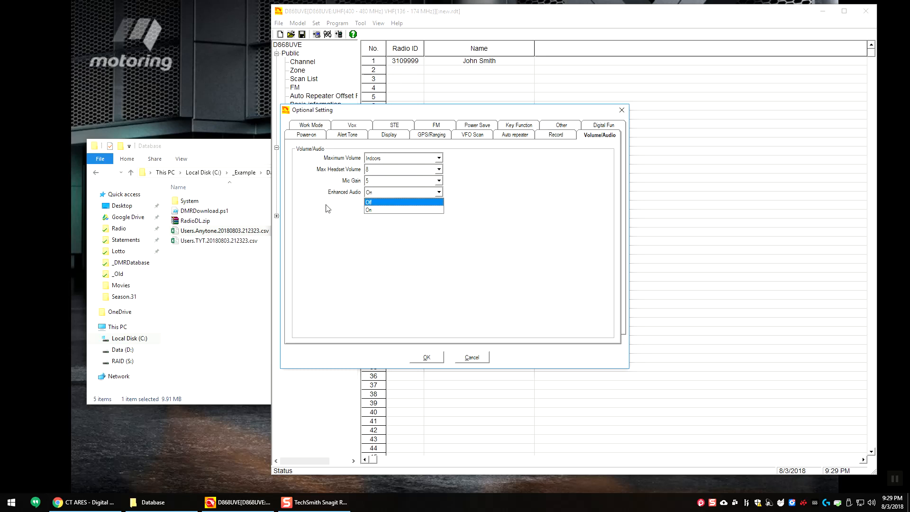
pyautogui.click(372, 203)
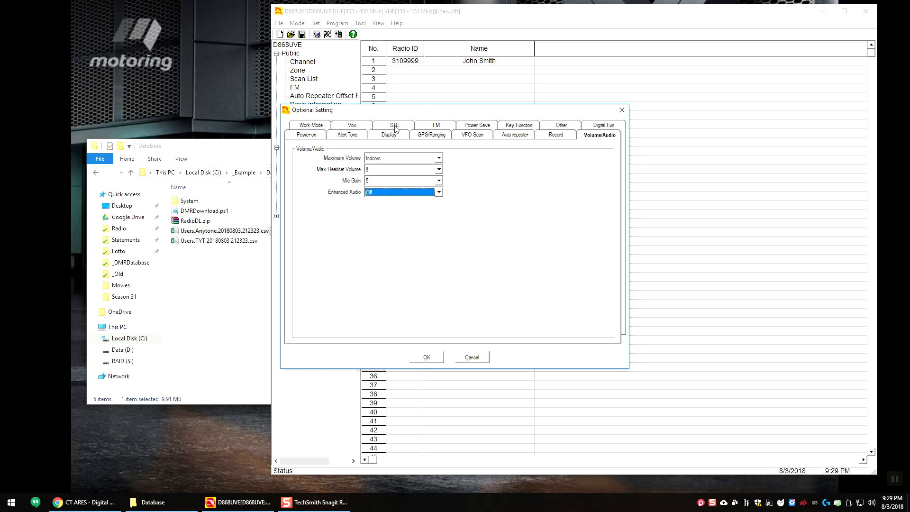
# Set the Work Mode display mode to Channel and check the zones offered for MEM Zone(A), keeping Zone 1
pyautogui.click(322, 126)
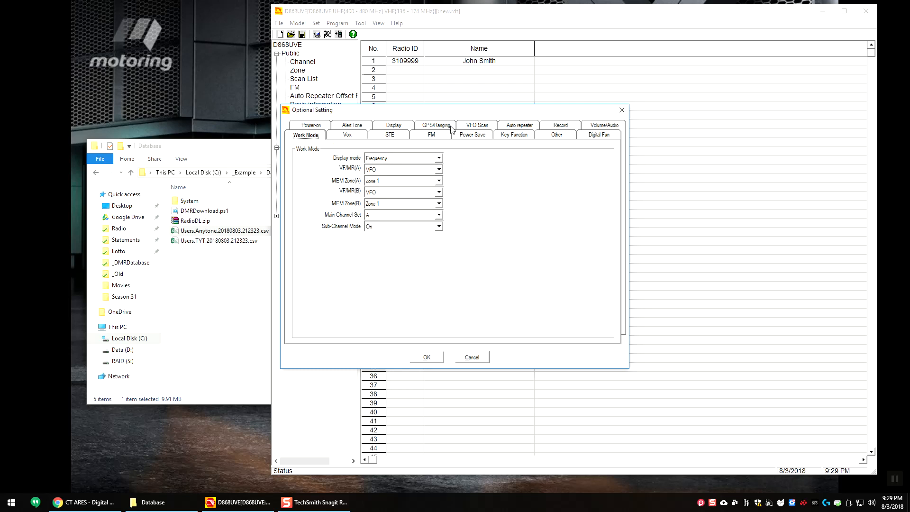
pyautogui.click(387, 159)
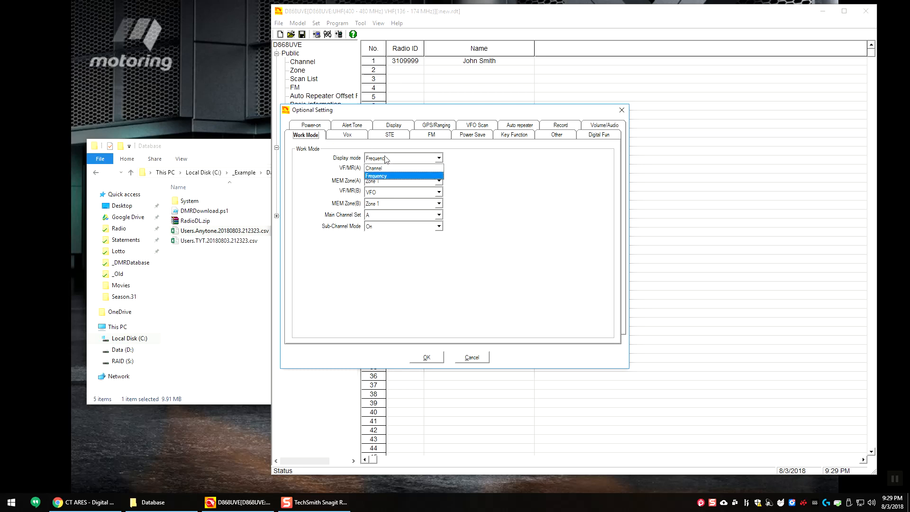
pyautogui.click(386, 170)
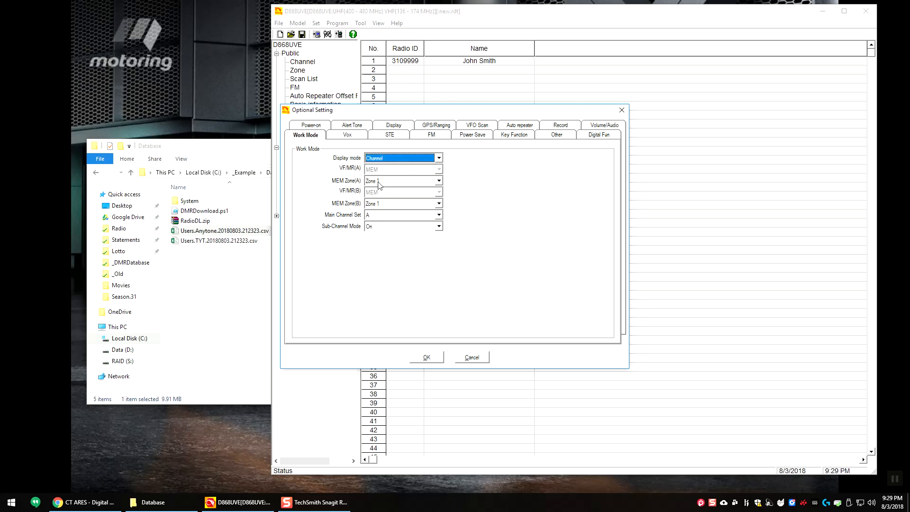
pyautogui.click(379, 181)
pyautogui.click(382, 188)
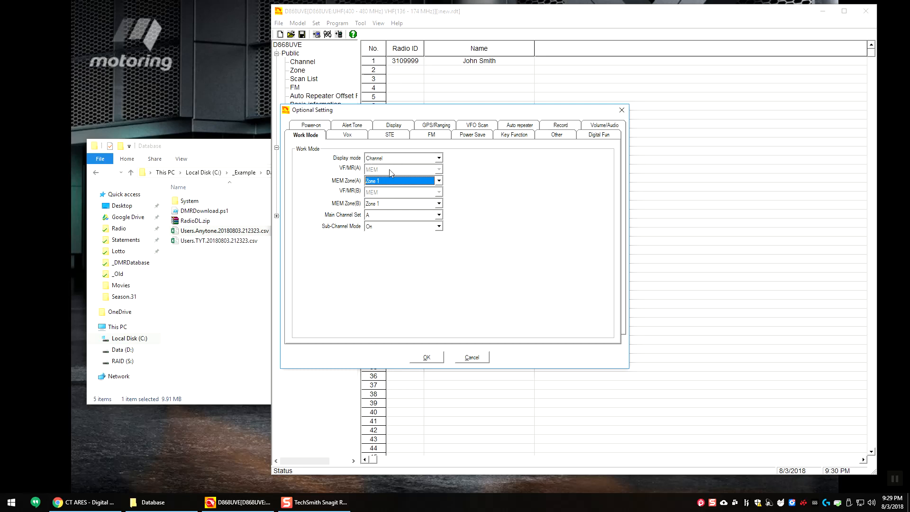
pyautogui.click(374, 182)
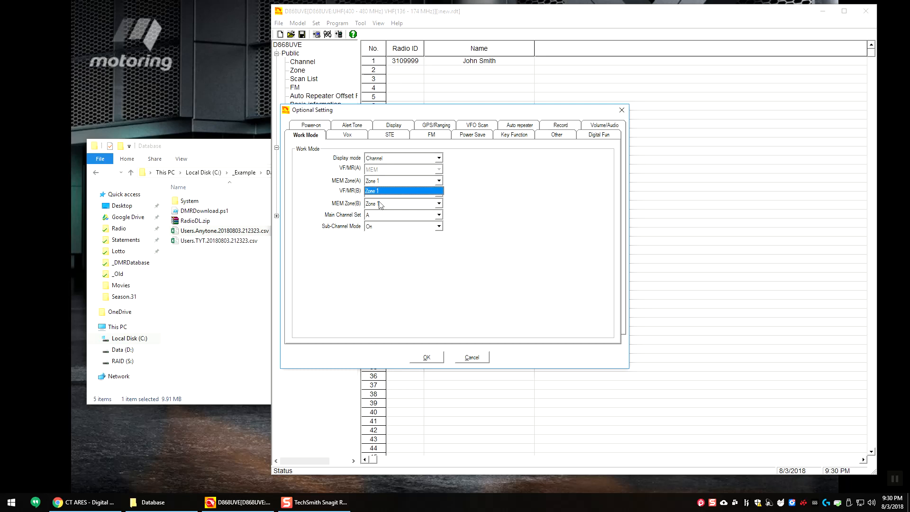
pyautogui.click(347, 199)
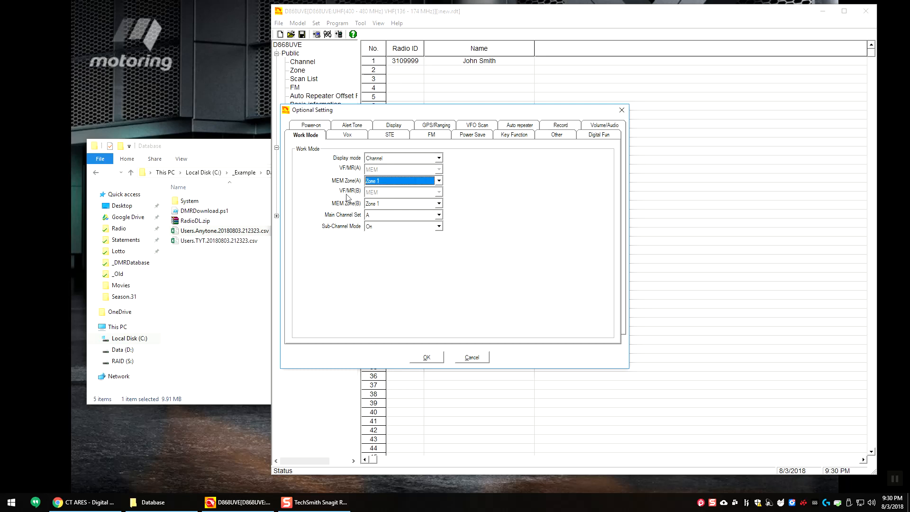
# Keep Zone 1 for MEM Zone(B) and A for Main Channel Set, and set Sub-Channel Mode to Off
pyautogui.click(381, 204)
pyautogui.click(401, 206)
pyautogui.click(378, 217)
pyautogui.click(377, 216)
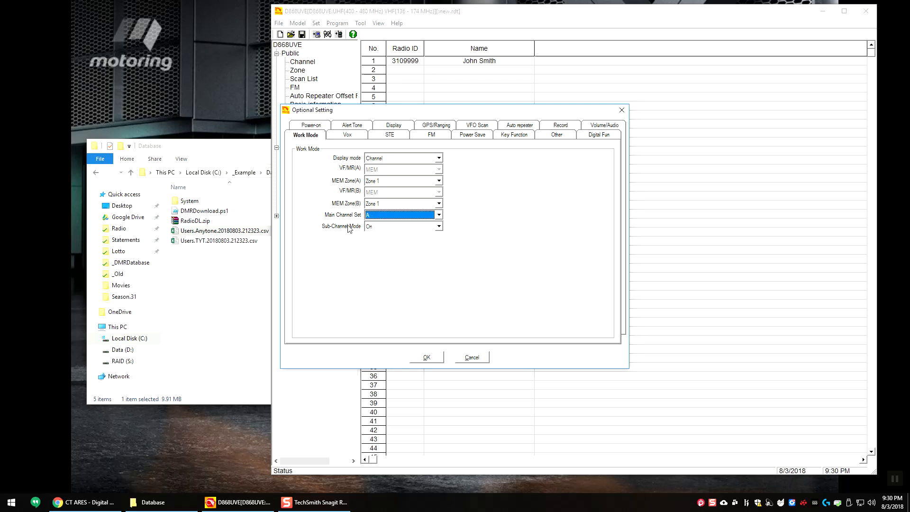
pyautogui.click(382, 226)
pyautogui.click(383, 244)
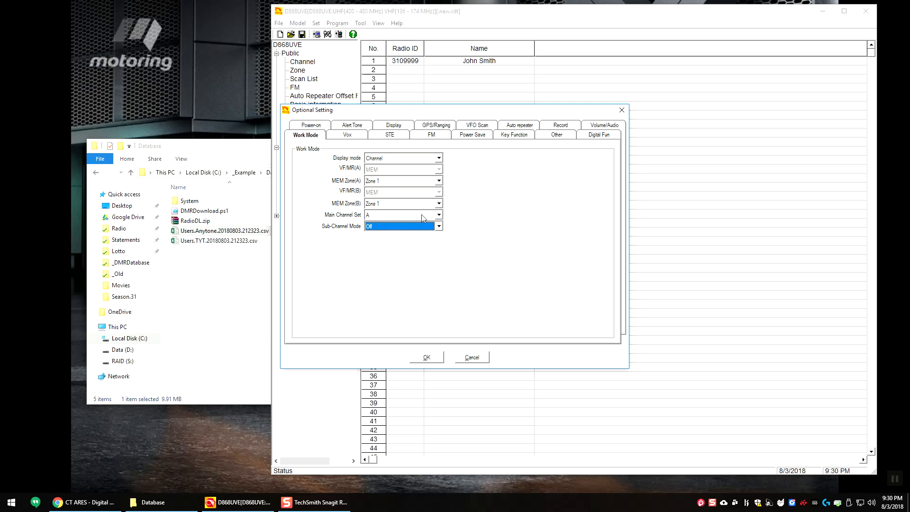
# Look over the Vox, STE, FM, Power Save and Key Function settings
pyautogui.click(355, 137)
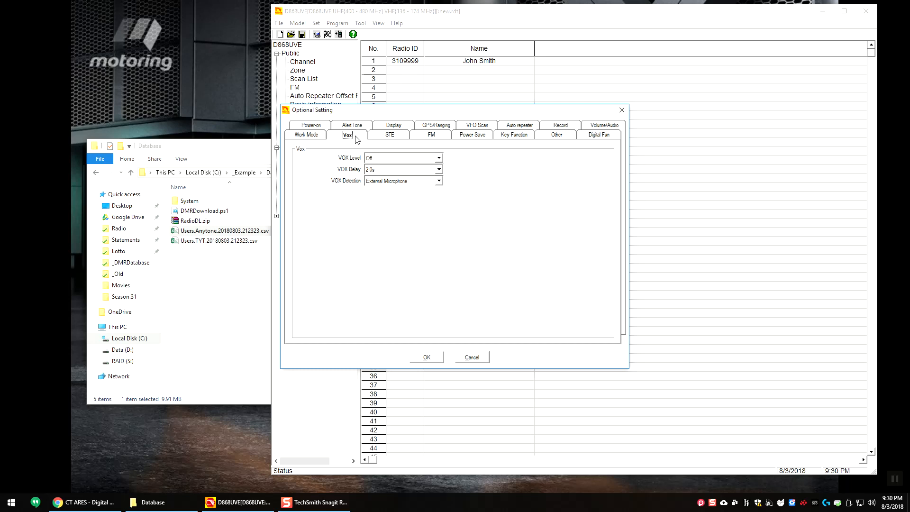
pyautogui.click(392, 138)
pyautogui.click(433, 137)
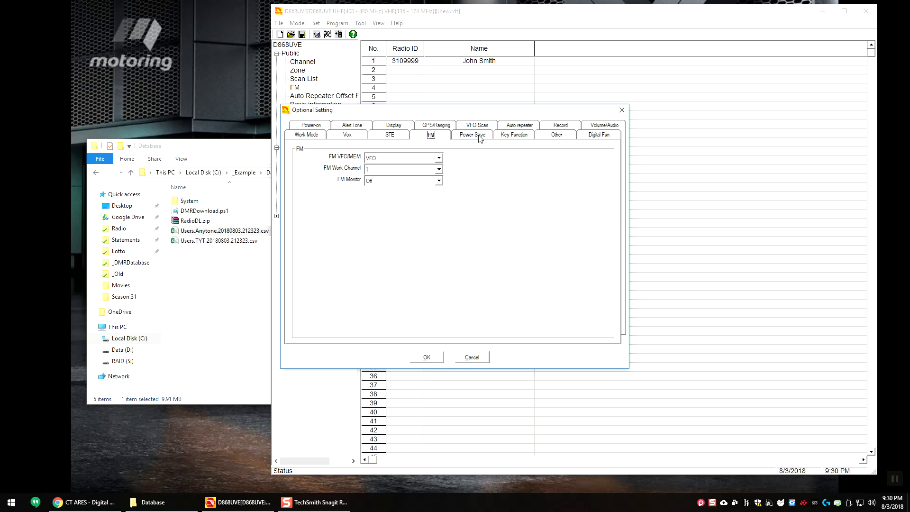
pyautogui.click(480, 139)
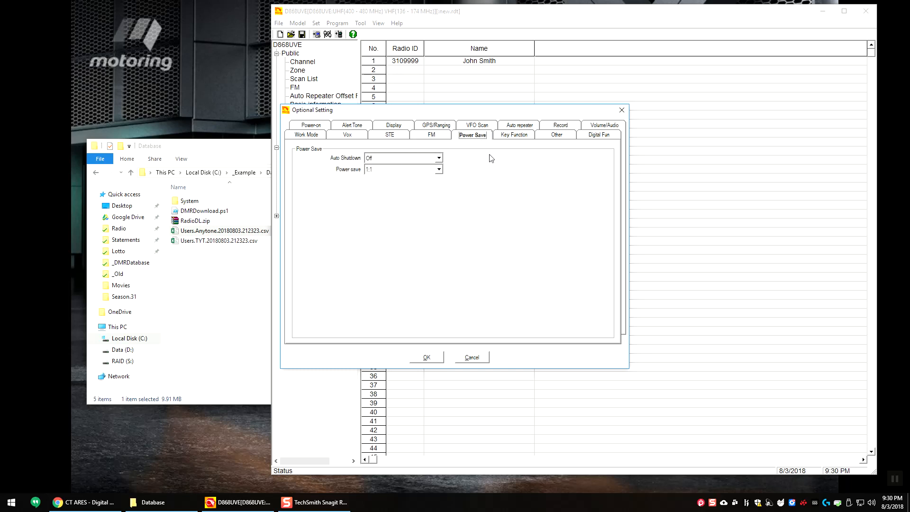
pyautogui.click(507, 137)
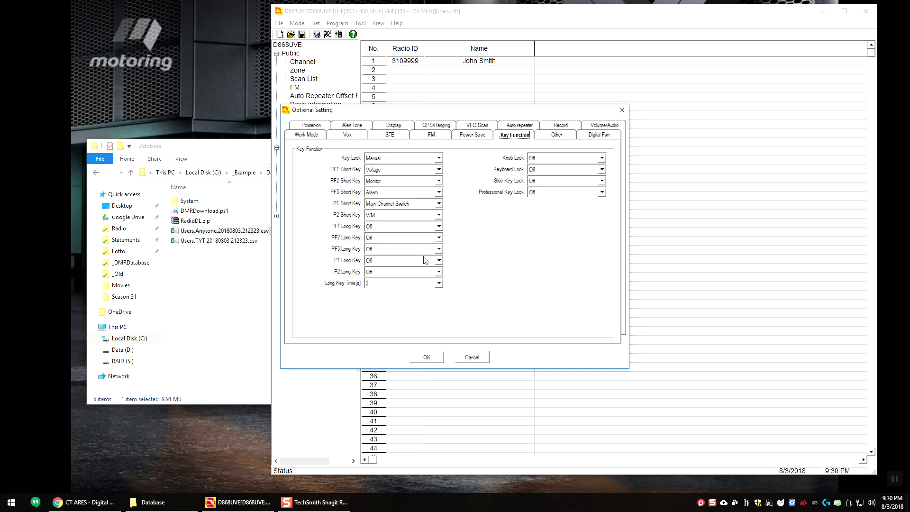
pyautogui.moveTo(467, 112)
pyautogui.mouseDown()
pyautogui.moveTo(491, 115)
pyautogui.moveTo(467, 110)
pyautogui.moveTo(475, 107)
pyautogui.mouseUp()
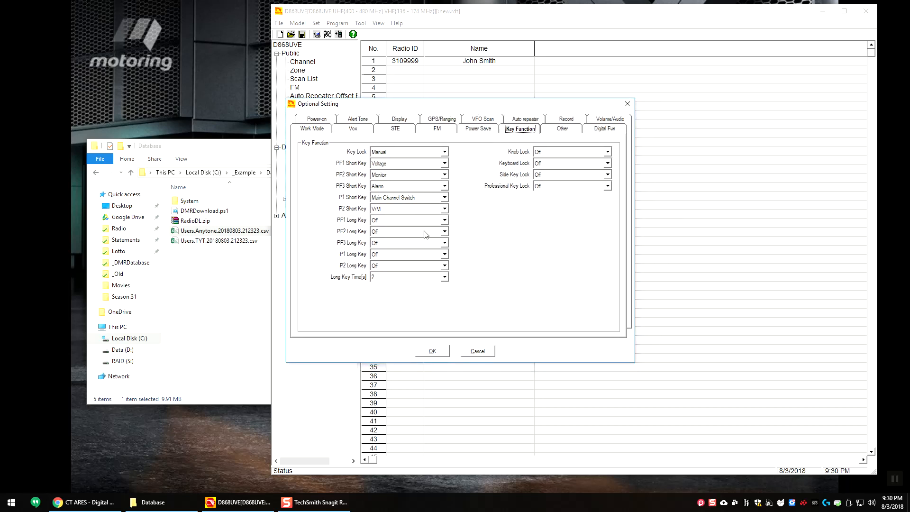
# Look through the functions available for the PF1 Short Key, assign Monitor to it, and keep Monitor on the PF2 Short Key
pyautogui.click(405, 163)
pyautogui.click(406, 163)
pyautogui.click(410, 163)
pyautogui.moveTo(445, 184); pyautogui.dragTo(460, 222)
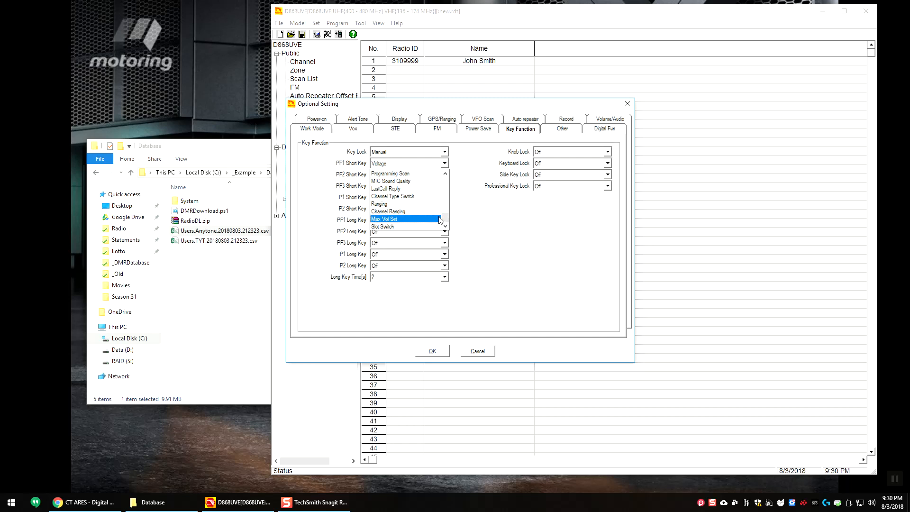
pyautogui.moveTo(443, 219); pyautogui.dragTo(445, 196)
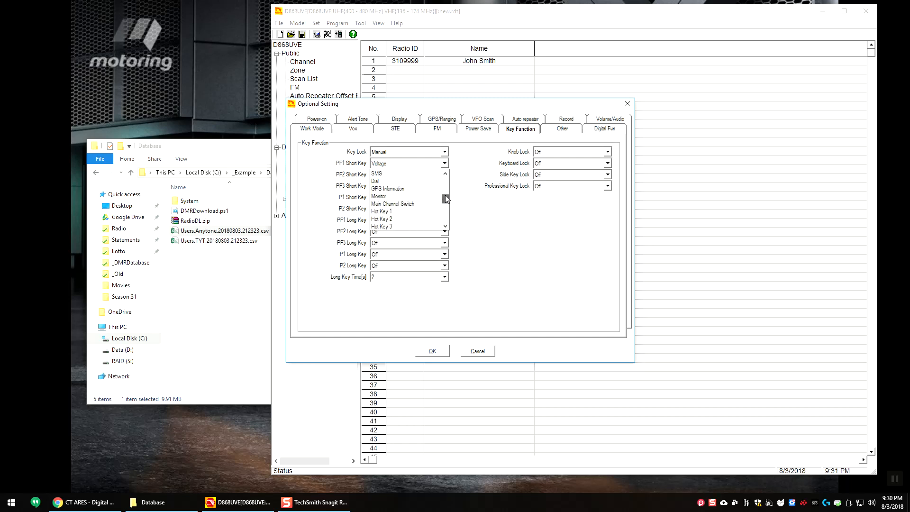
pyautogui.click(431, 198)
pyautogui.click(434, 176)
pyautogui.click(445, 185)
pyautogui.click(446, 185)
pyautogui.click(485, 202)
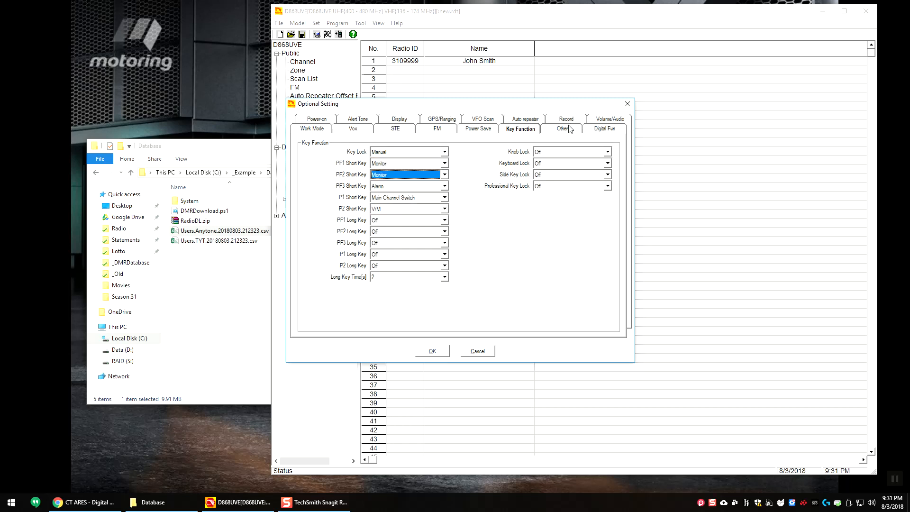
# Look over the Other settings and check the TOT options, keeping 120s
pyautogui.click(554, 130)
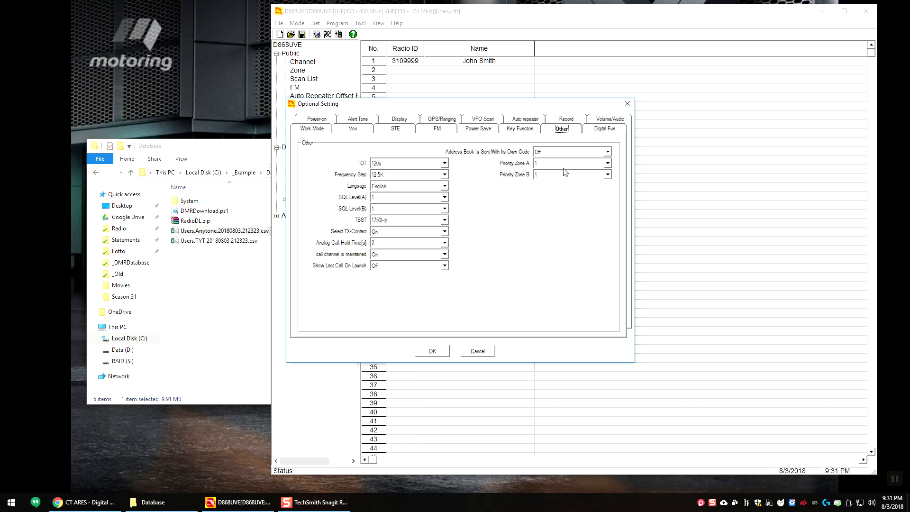
pyautogui.click(390, 167)
pyautogui.click(535, 186)
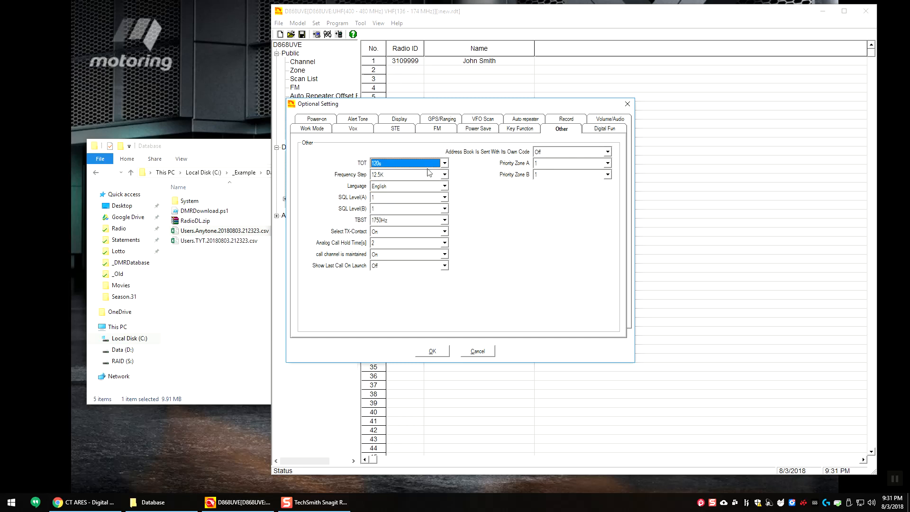
# Set both Group Call Hold Time and Person Call Hold Time to 1s in the Digital Fun settings
pyautogui.click(606, 129)
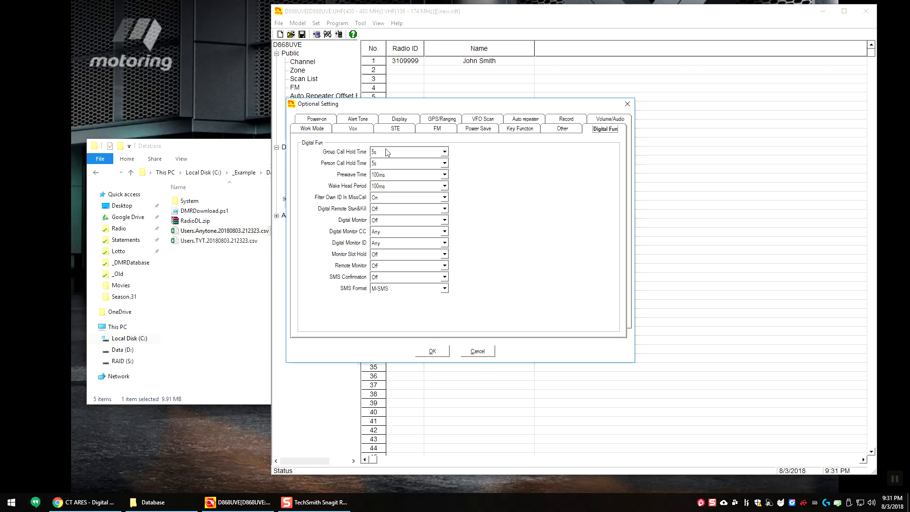
pyautogui.click(438, 153)
pyautogui.click(420, 162)
pyautogui.click(430, 163)
pyautogui.scroll(-1, 447, 187)
pyautogui.scroll(1, 447, 186)
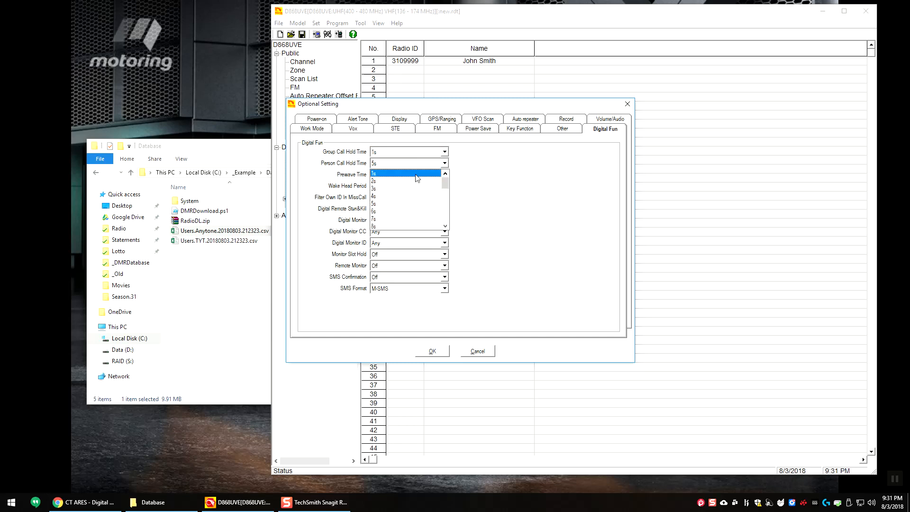
pyautogui.click(418, 173)
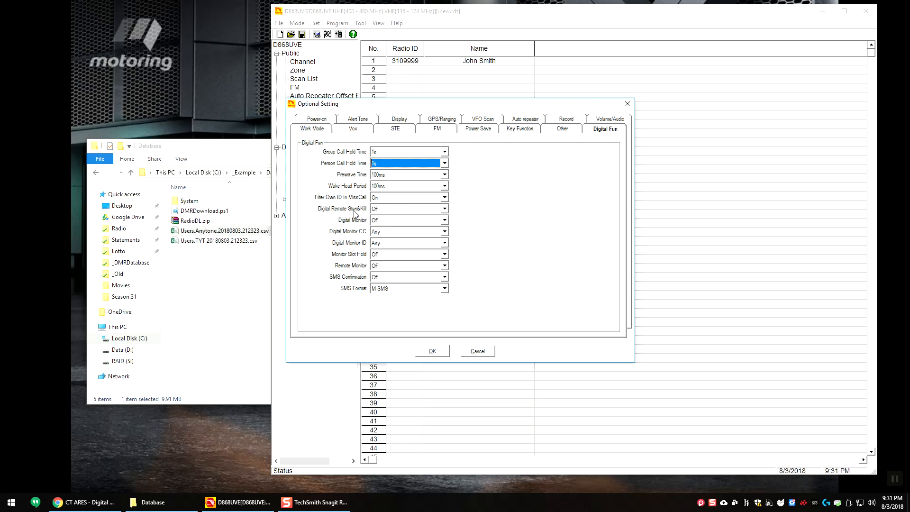
# Set Digital Monitor to Double Slot, keeping Digital Monitor CC and Digital Monitor ID at Any
pyautogui.click(397, 220)
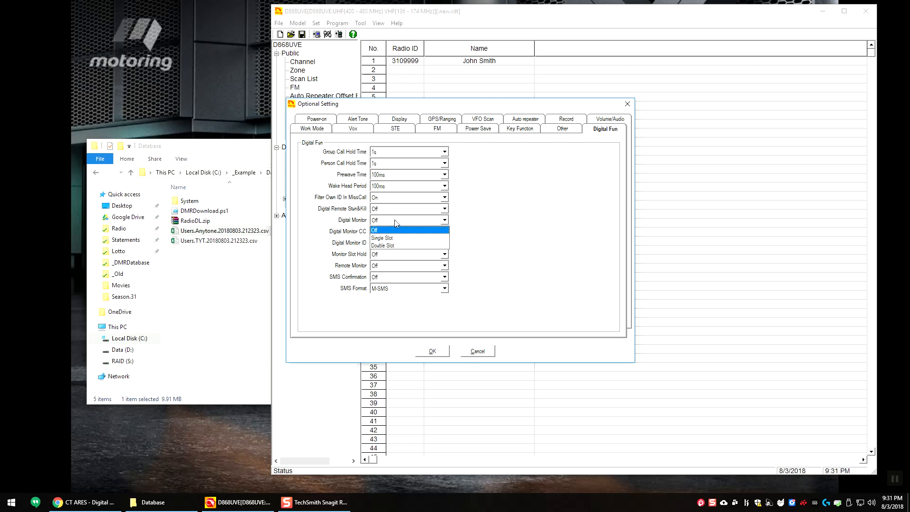
pyautogui.click(399, 246)
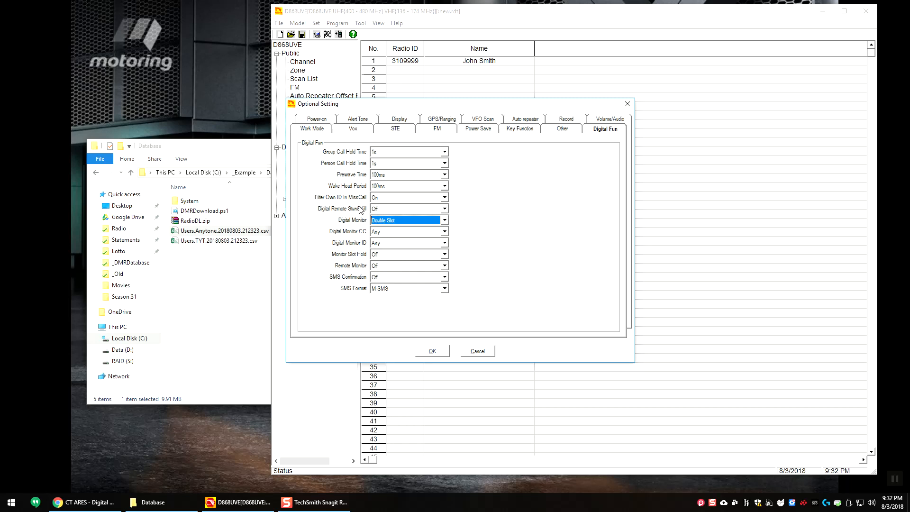
pyautogui.click(383, 232)
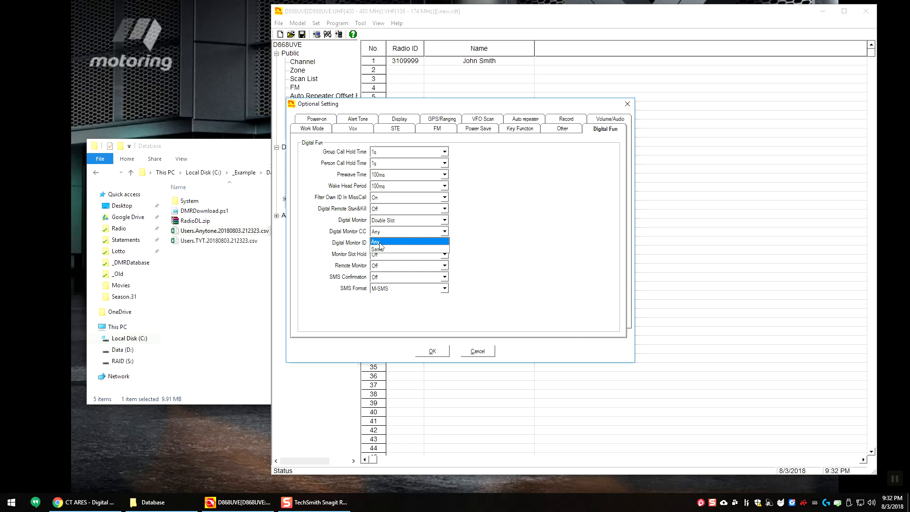
pyautogui.click(380, 246)
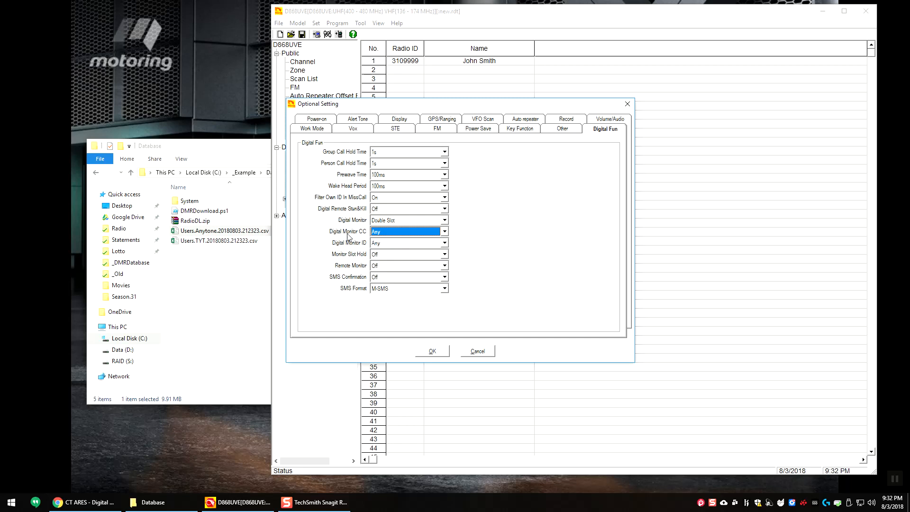
pyautogui.click(395, 244)
pyautogui.click(394, 246)
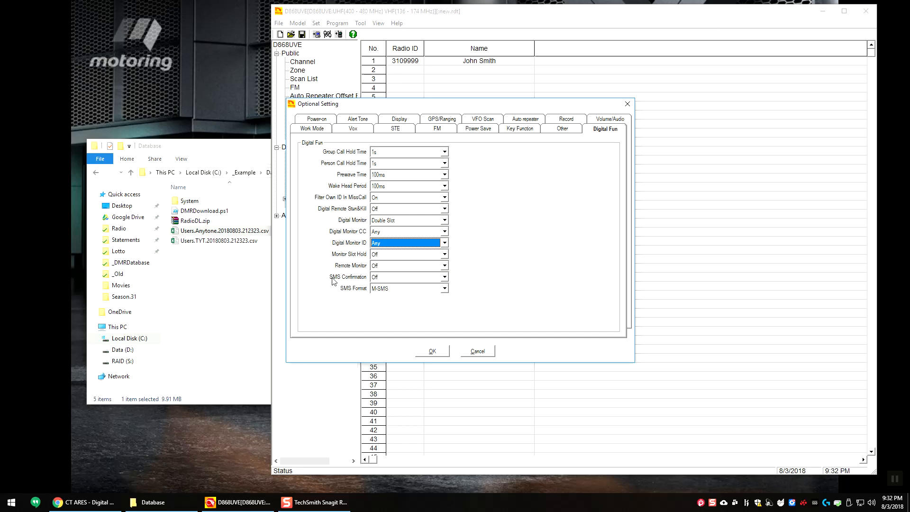
# Keep SMS Confirmation Off and SMS Format M-SMS, recheck the Power-on settings, and accept the optional settings
pyautogui.click(408, 278)
pyautogui.click(424, 288)
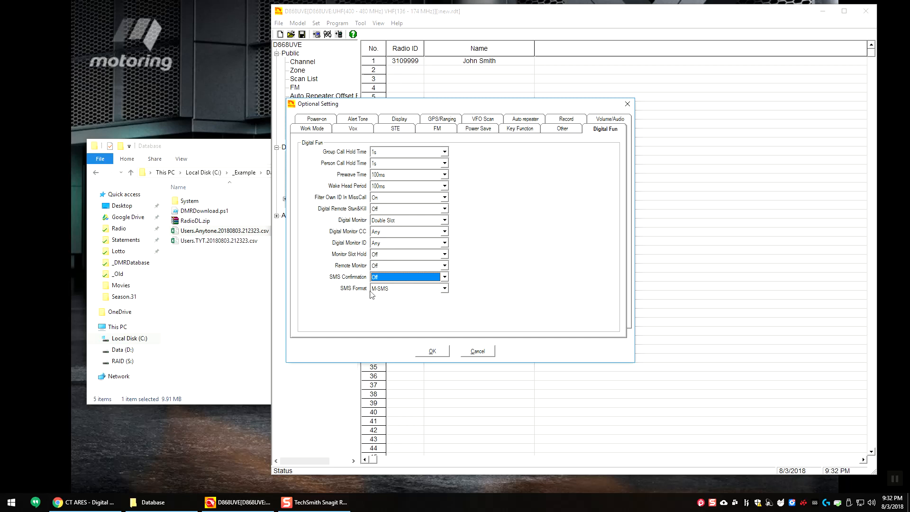
pyautogui.click(391, 289)
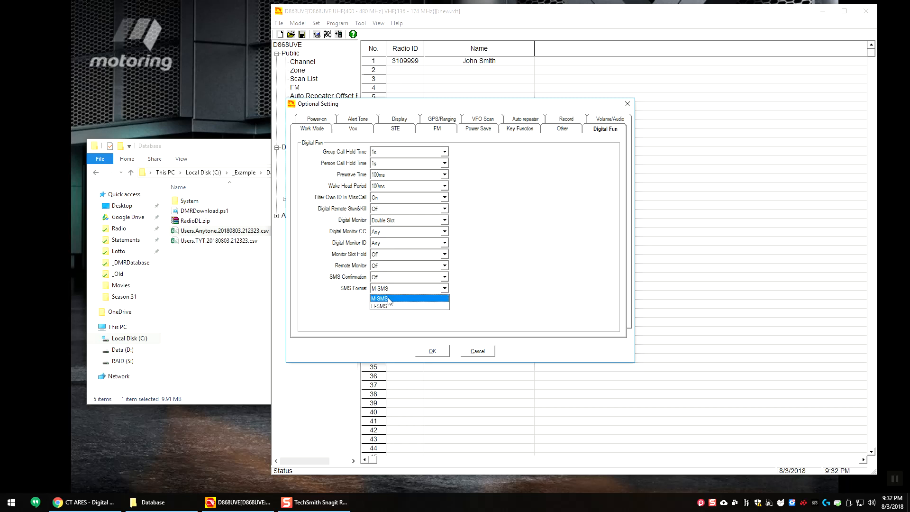
pyautogui.click(389, 299)
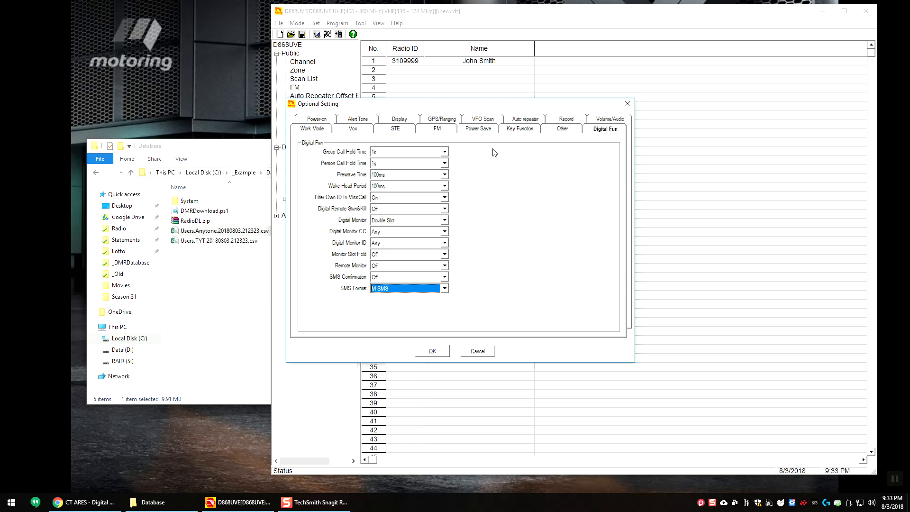
pyautogui.click(324, 122)
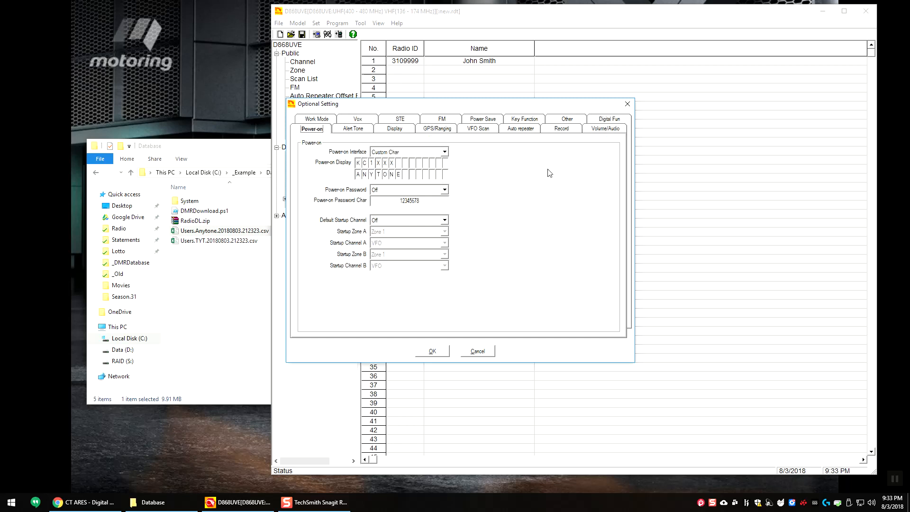
pyautogui.click(433, 351)
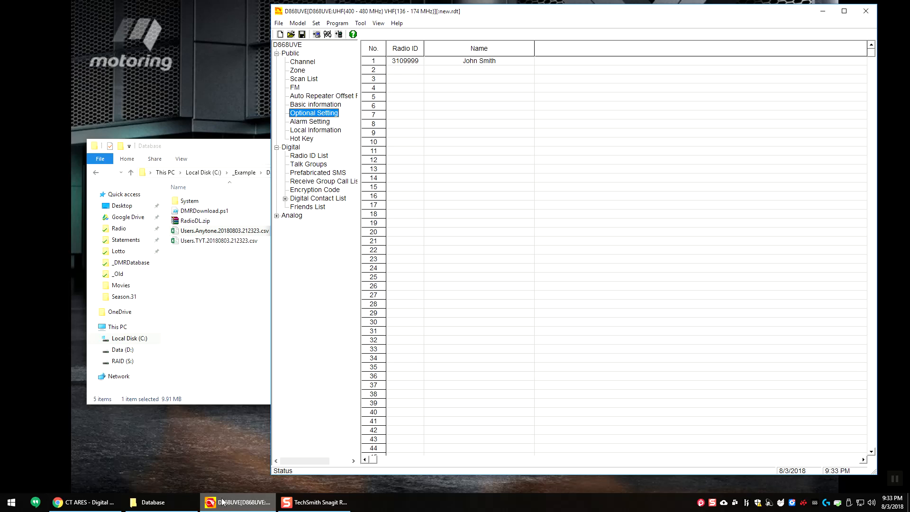
# Switch to Chrome and look over the CT ARES DMR repeater list and the DMR talkgroups page
pyautogui.click(84, 502)
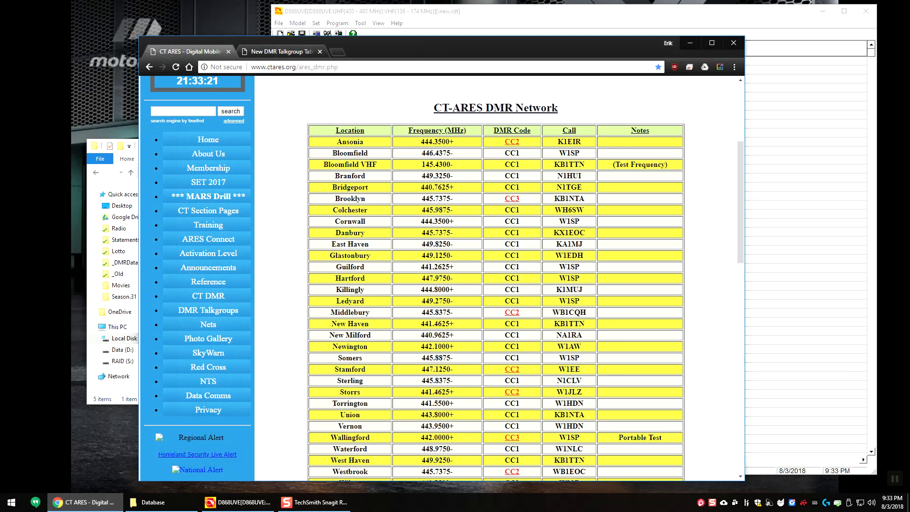
pyautogui.scroll(4, 380, 219)
pyautogui.hotkey('ctrl', 'Tab')
pyautogui.scroll(-2, 406, 282)
pyautogui.scroll(2, 403, 295)
# Arrange the browser and the D868UVE programming window side by side, with the CT ARES talkgroup table in view
pyautogui.moveTo(437, 45); pyautogui.dragTo(398, 50)
pyautogui.moveTo(422, 12); pyautogui.dragTo(531, 24)
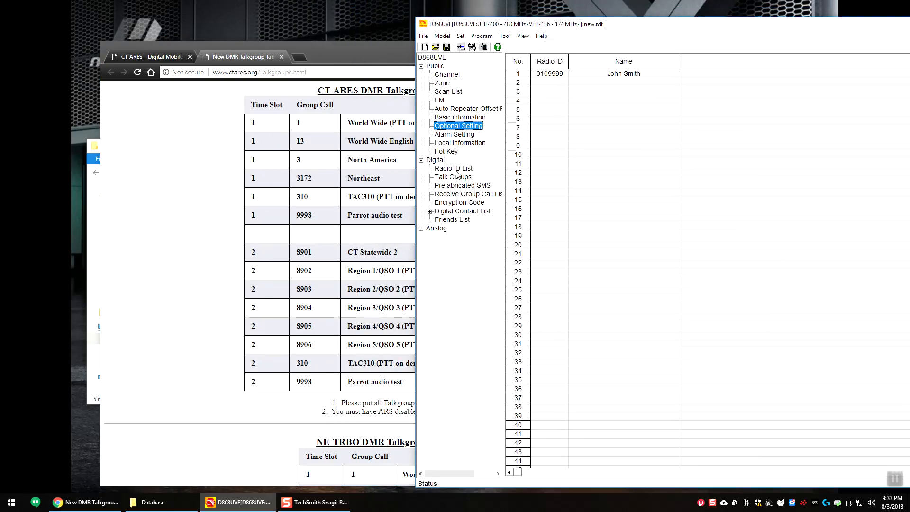
pyautogui.click(185, 56)
pyautogui.click(240, 56)
pyautogui.click(636, 34)
# Edit the first entry in the Talk Groups list to the name Worldwide with TG/DMR ID 1 as a Group Call
pyautogui.click(453, 178)
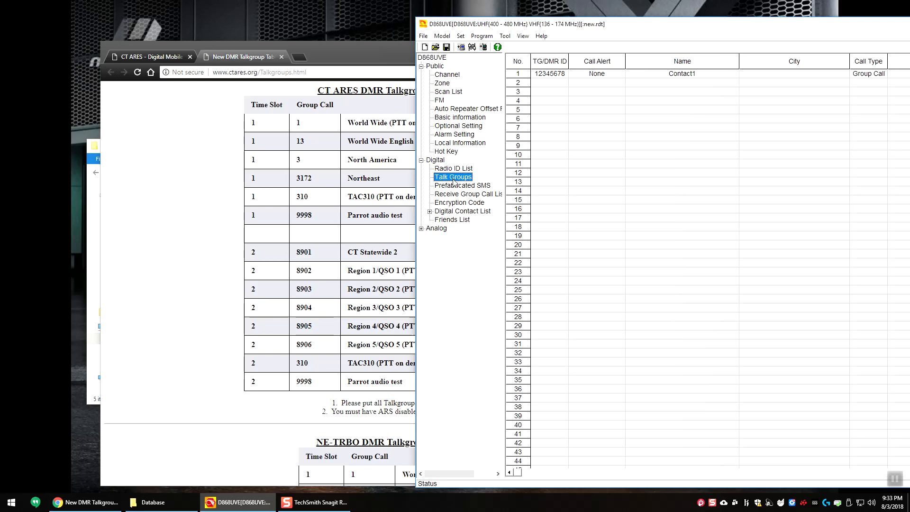
pyautogui.doubleClick(558, 75)
pyautogui.moveTo(728, 182); pyautogui.dragTo(609, 113)
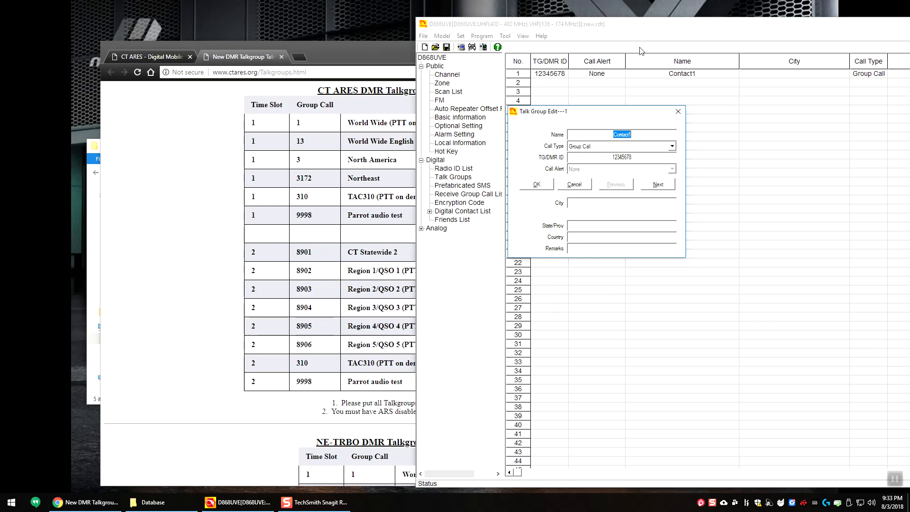
pyautogui.write('Worldwide')
pyautogui.press('Tab')
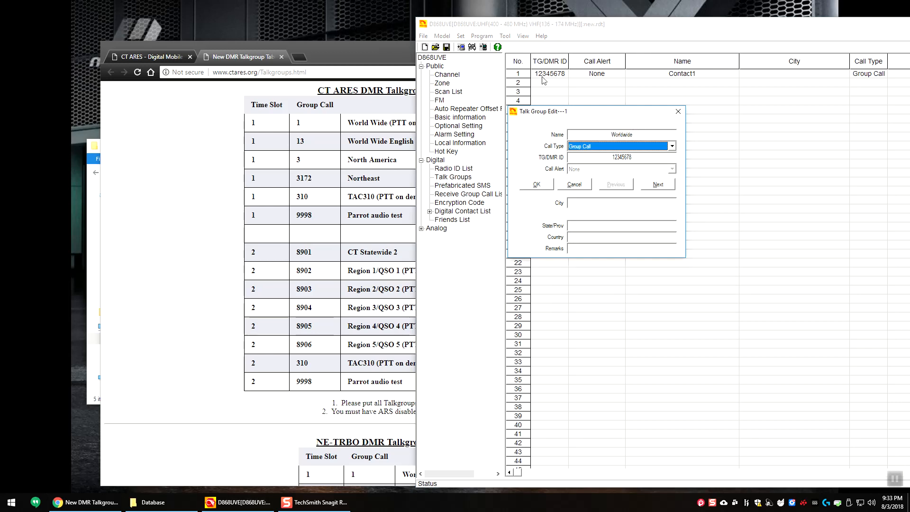
pyautogui.press('Tab')
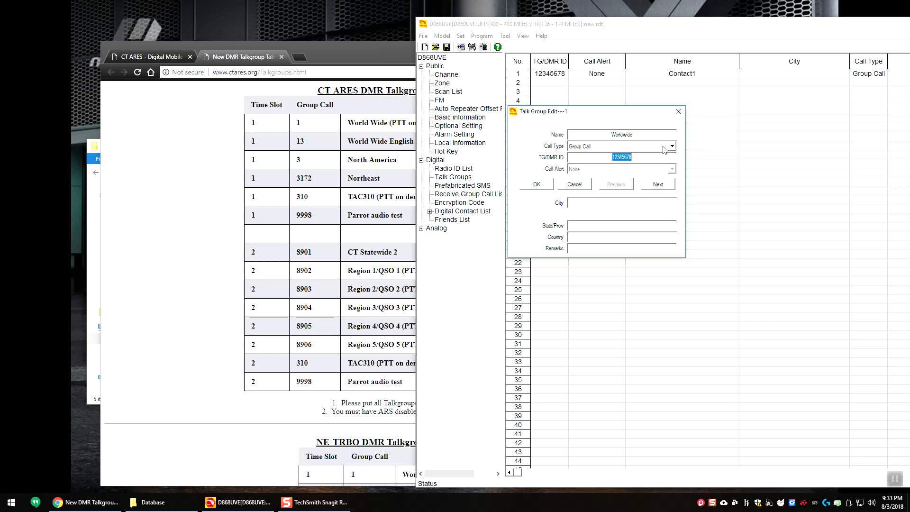
pyautogui.write('1')
pyautogui.click(541, 187)
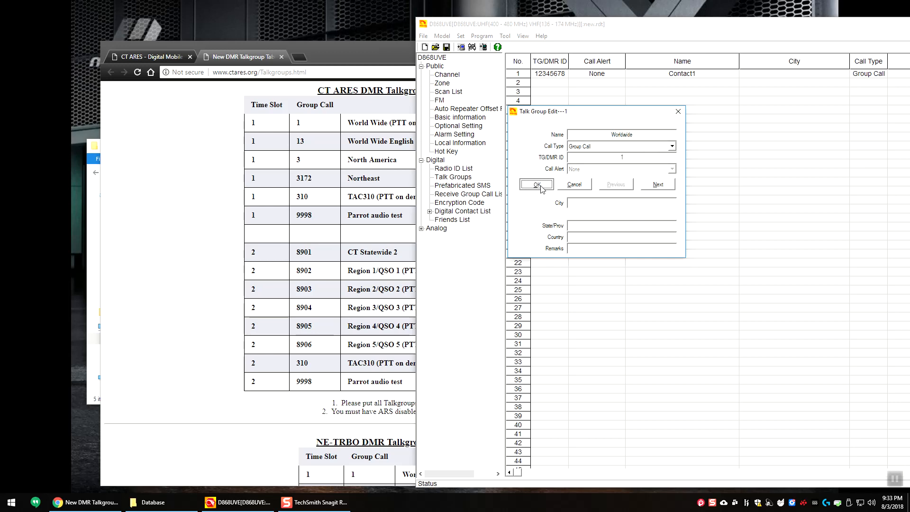
# Enter the second talk group as Worldwide Eng with TG/DMR ID 13 as a Group Call, and open the third entry
pyautogui.doubleClick(573, 83)
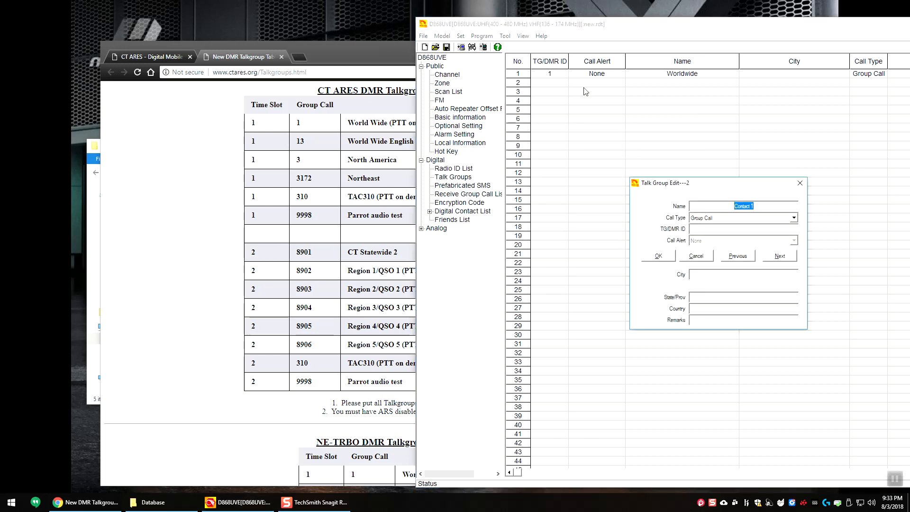
pyautogui.write('13')
pyautogui.doubleClick(748, 206)
pyautogui.write('Worldwide Eng')
pyautogui.press('Tab')
pyautogui.press('Tab')
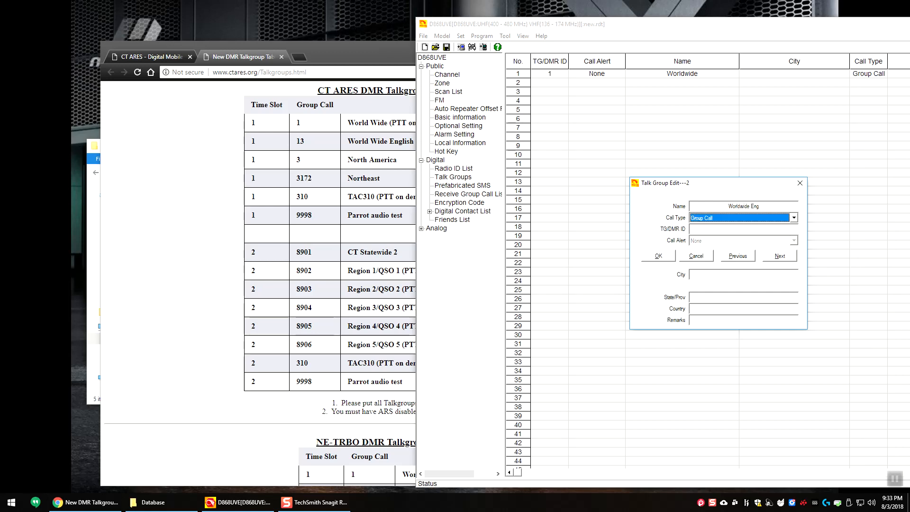
pyautogui.write('13')
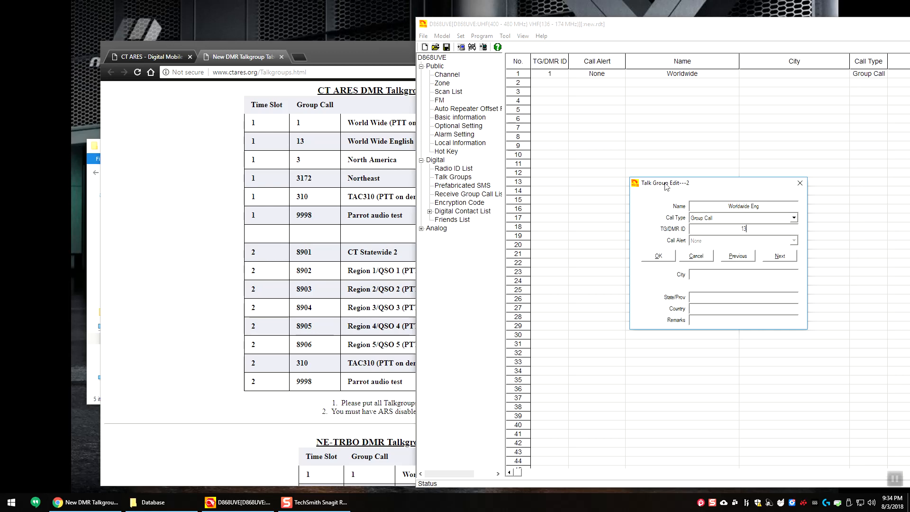
pyautogui.click(664, 257)
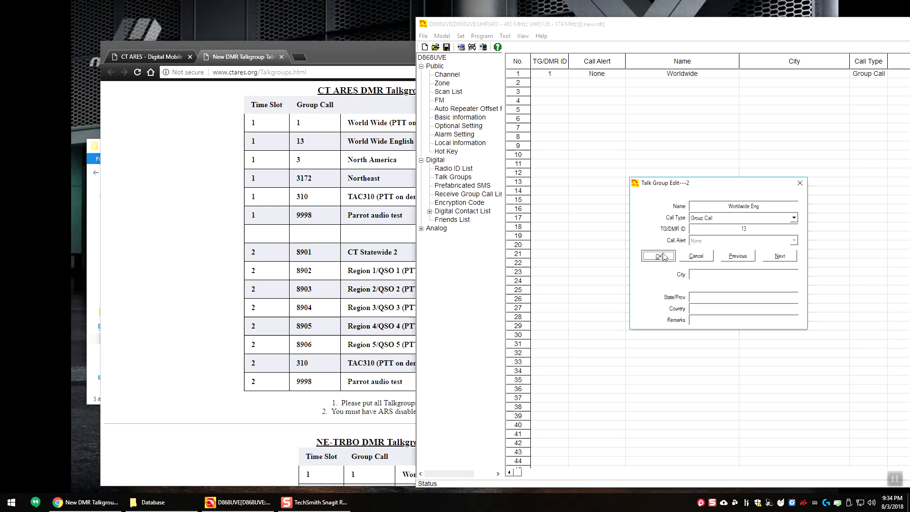
pyautogui.doubleClick(545, 93)
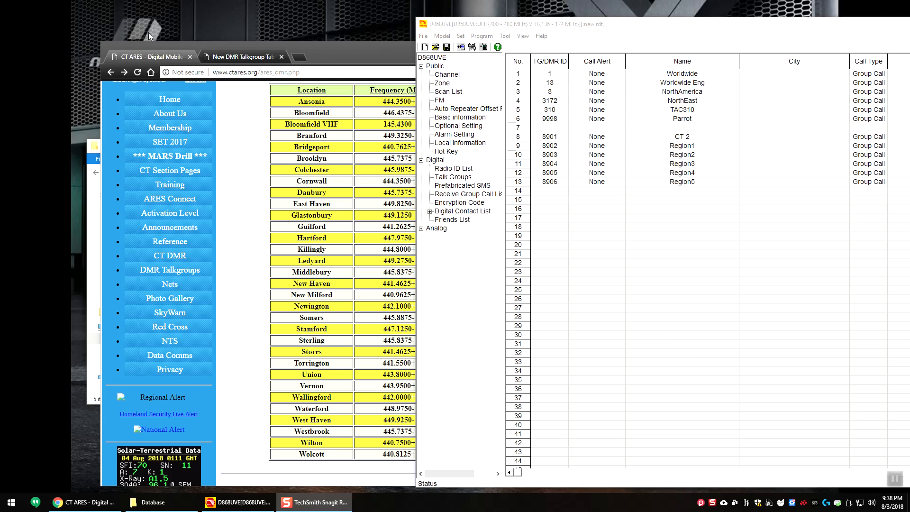
# Bring the CT ARES talkgroup table into view for reference and rename talk group 8901 to CT
pyautogui.click(242, 68)
pyautogui.click(614, 34)
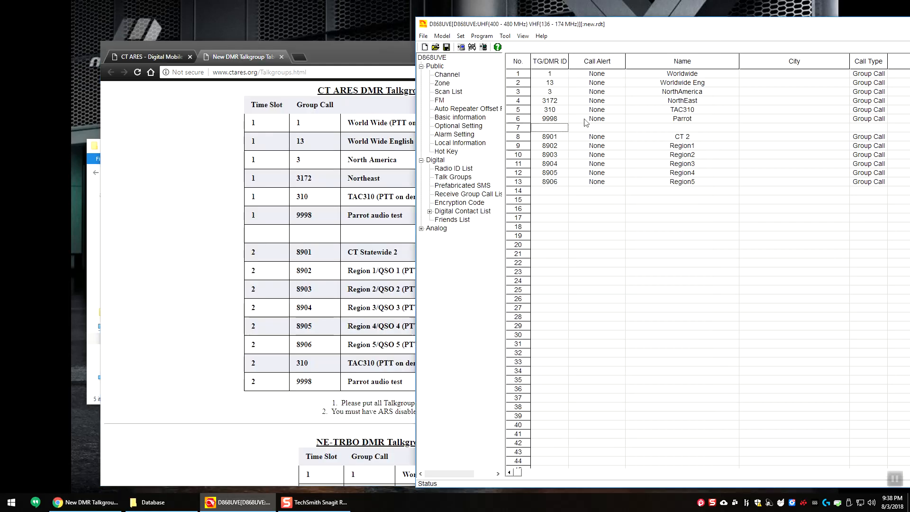
pyautogui.click(605, 138)
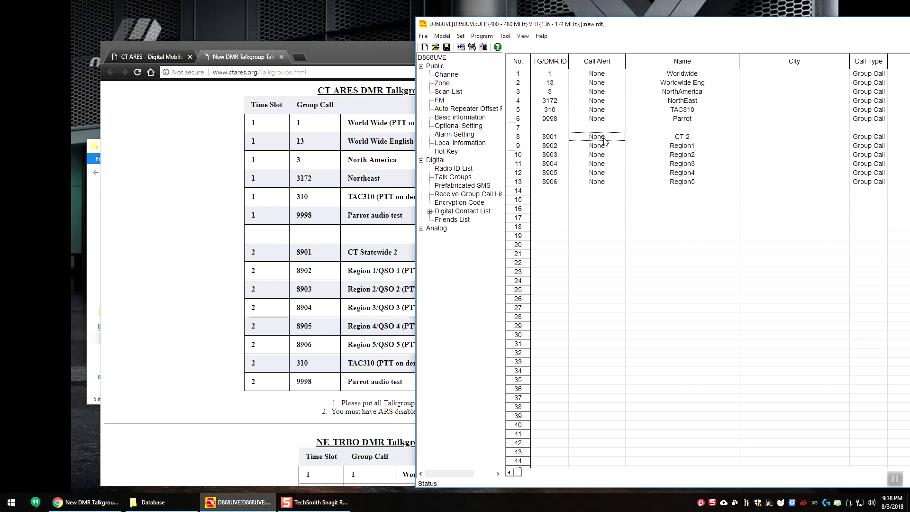
pyautogui.doubleClick(691, 138)
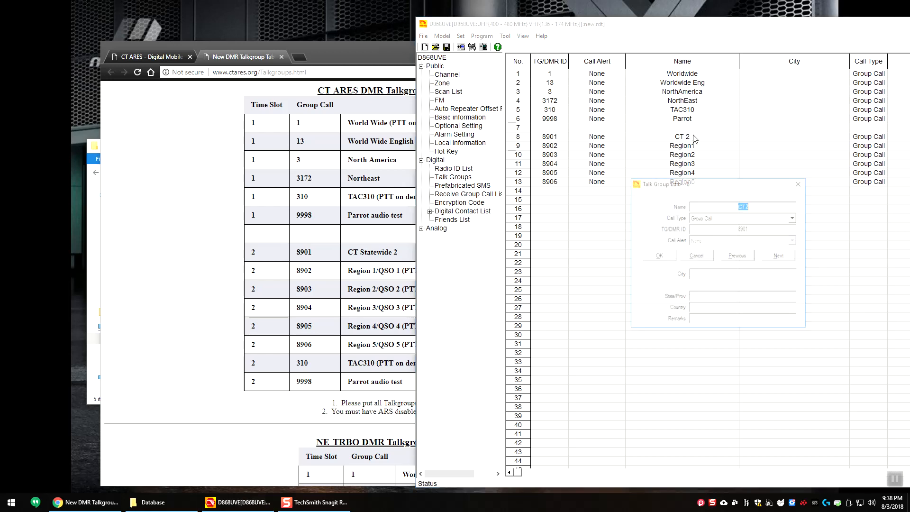
pyautogui.press('BackSpace')
pyautogui.click(658, 256)
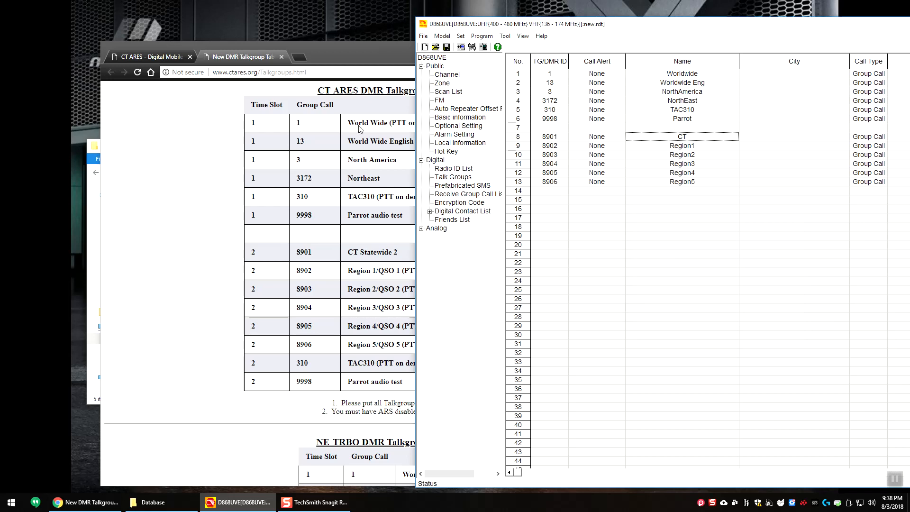
# Switch to Chrome and examine the Wolcott repeater's frequency and color code in the CT ARES repeater list
pyautogui.click(349, 170)
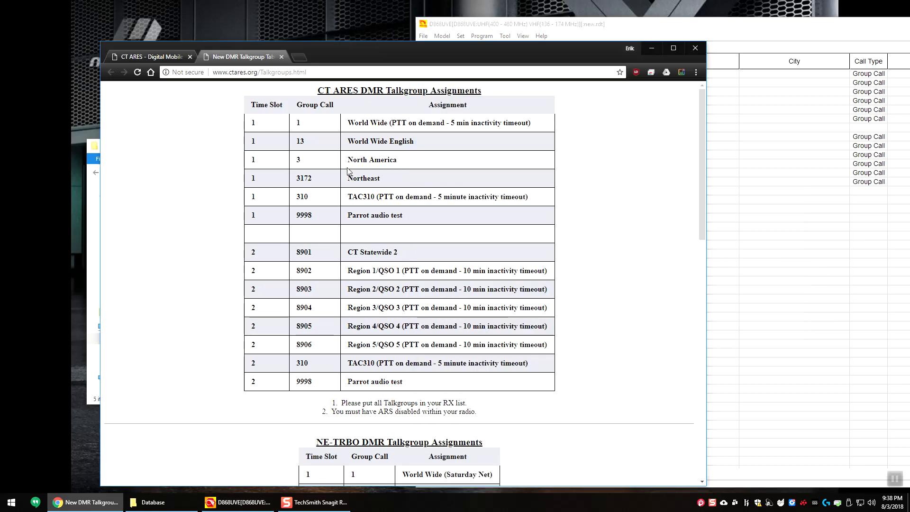
pyautogui.click(154, 57)
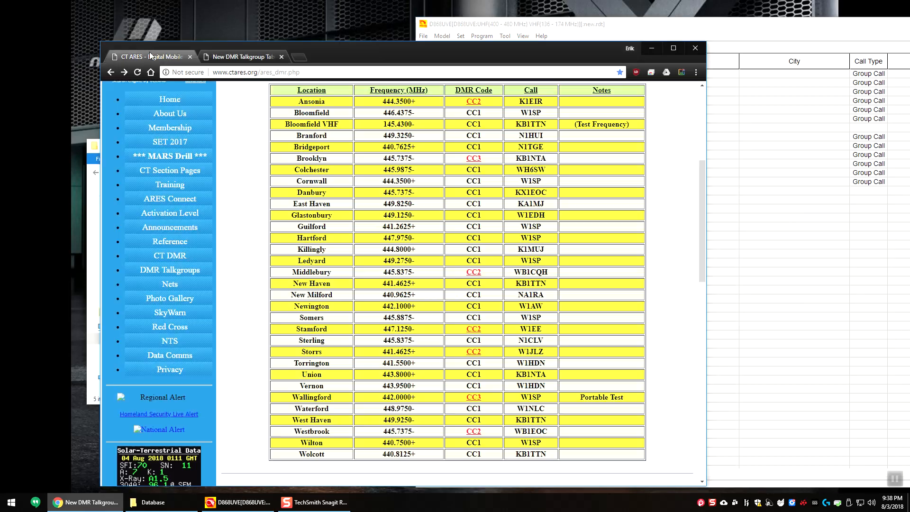
pyautogui.scroll(-3, 313, 468)
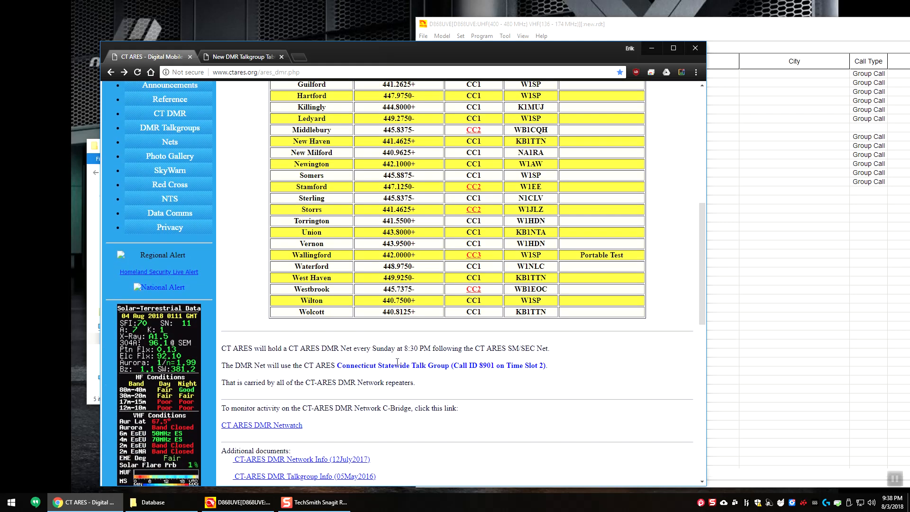
pyautogui.moveTo(542, 318); pyautogui.dragTo(300, 313)
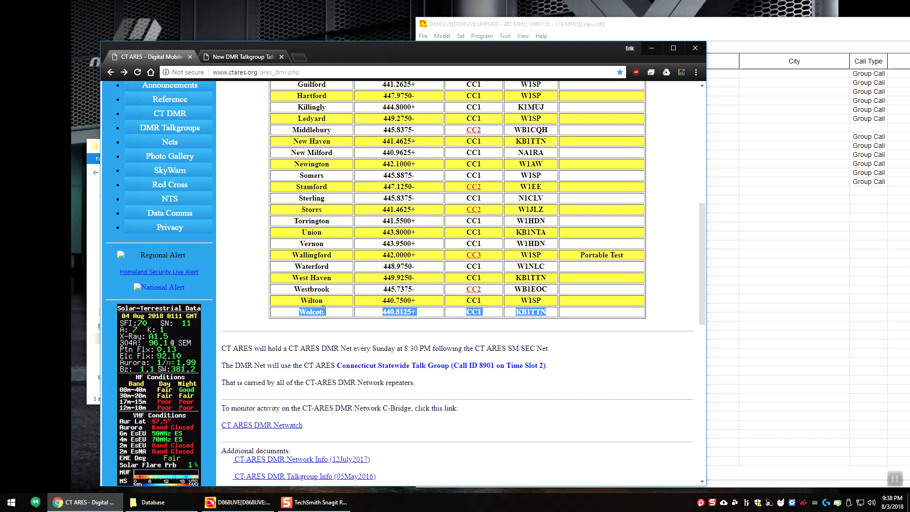
pyautogui.click(306, 312)
pyautogui.moveTo(382, 318); pyautogui.dragTo(420, 317)
pyautogui.click(458, 320)
pyautogui.click(542, 30)
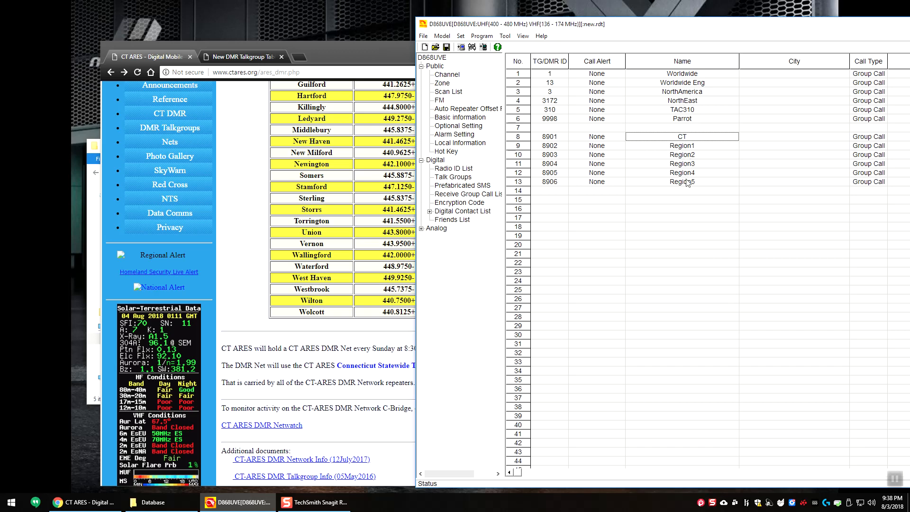
# Examine the time slot 2 assignments in the CT ARES talkgroup table and compare TAC310 and Parrot on both slots
pyautogui.click(233, 60)
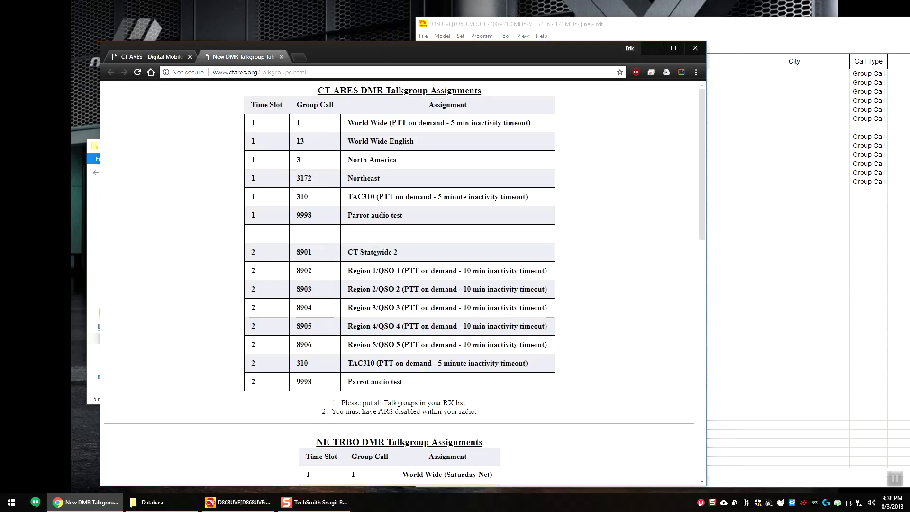
pyautogui.moveTo(248, 252); pyautogui.dragTo(374, 287)
pyautogui.moveTo(398, 383); pyautogui.dragTo(348, 378)
pyautogui.moveTo(406, 214)
pyautogui.mouseDown()
pyautogui.moveTo(364, 212)
pyautogui.moveTo(404, 196)
pyautogui.mouseUp()
pyautogui.click(357, 196)
pyautogui.moveTo(364, 363); pyautogui.dragTo(407, 358)
pyautogui.click(160, 57)
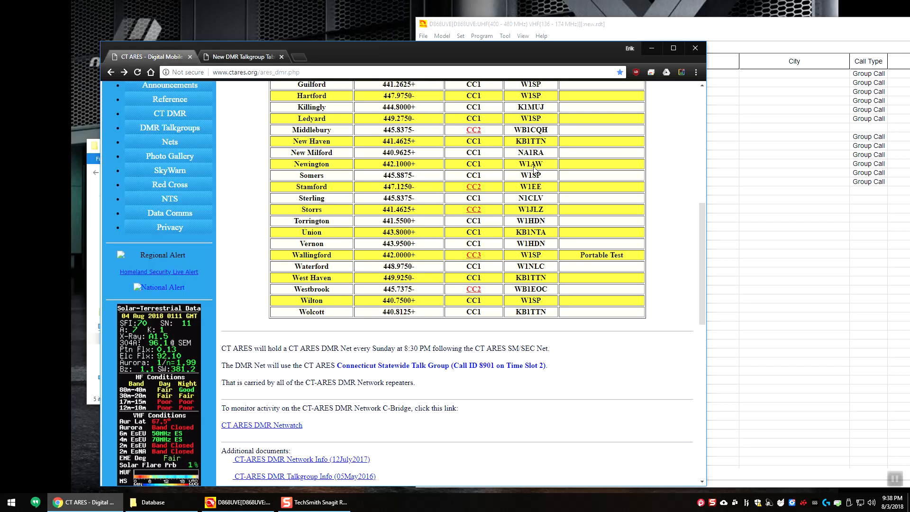
# Return to the D868UVE programming window and delete all eight default channels from the channel list
pyautogui.click(645, 22)
pyautogui.click(448, 75)
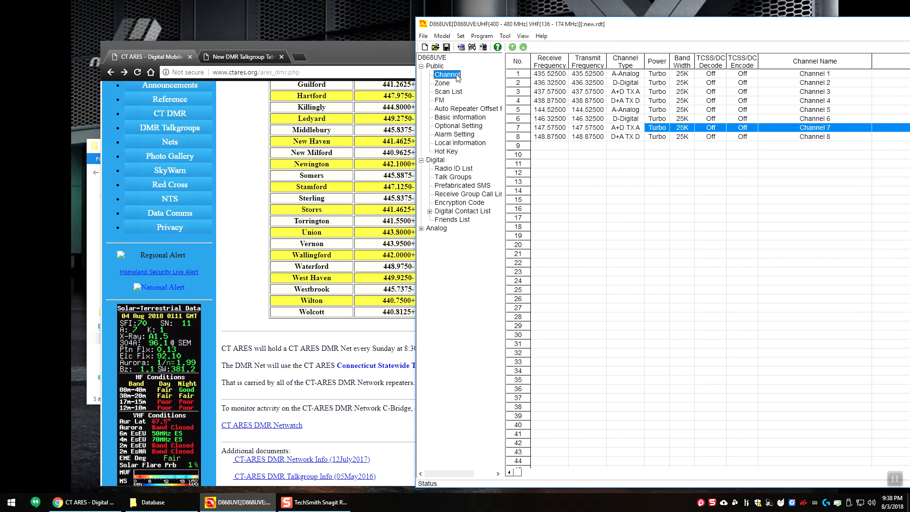
pyautogui.click(595, 75)
pyautogui.press('Delete')
pyautogui.press('Down')
pyautogui.press('Delete')
pyautogui.press('Down')
pyautogui.press('Delete')
pyautogui.press('Down')
pyautogui.press('Delete')
pyautogui.press('Down')
pyautogui.press('Delete')
pyautogui.press('Down')
pyautogui.press('Delete')
pyautogui.press('Down')
pyautogui.press('Delete')
pyautogui.press('Down')
pyautogui.press('Delete')
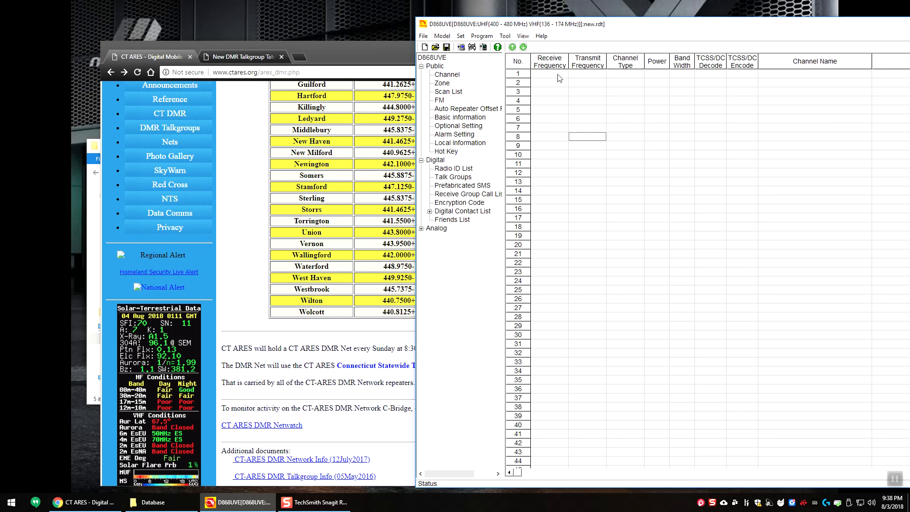
# Create channel 1 with the channel name Wolc-World, checking the talkgroup table for the name
pyautogui.doubleClick(593, 76)
pyautogui.write('Wolc')
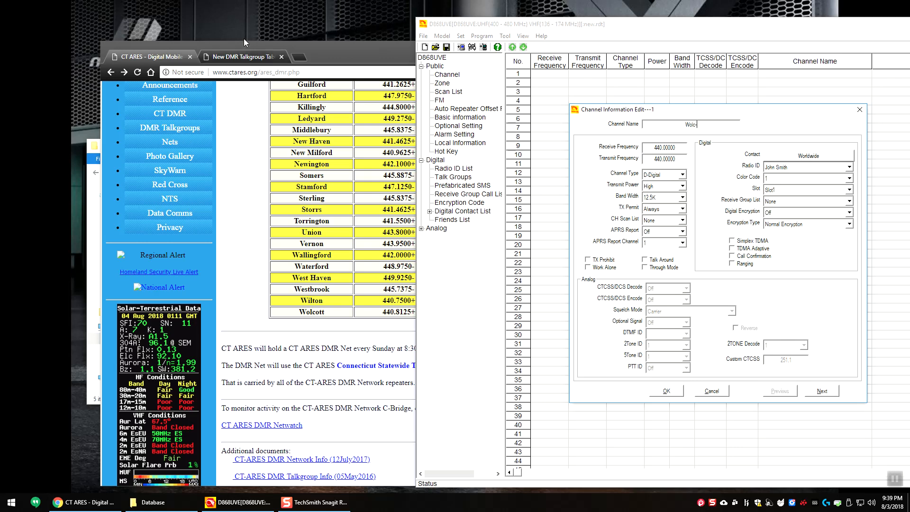
pyautogui.click(241, 56)
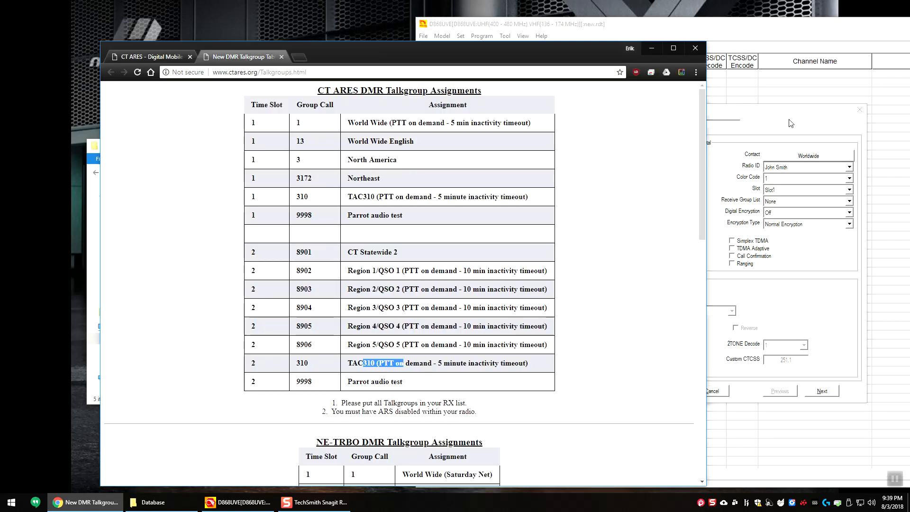
pyautogui.click(718, 135)
pyautogui.write('olc-World')
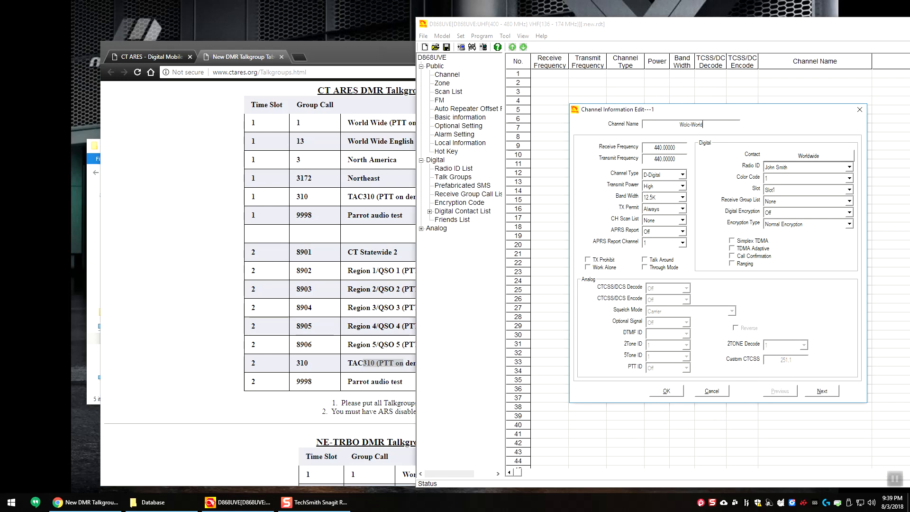
# Set the Wolc-World channel's receive frequency to 440.81250 and transmit frequency to 445.81250, using the repeater list
pyautogui.click(161, 56)
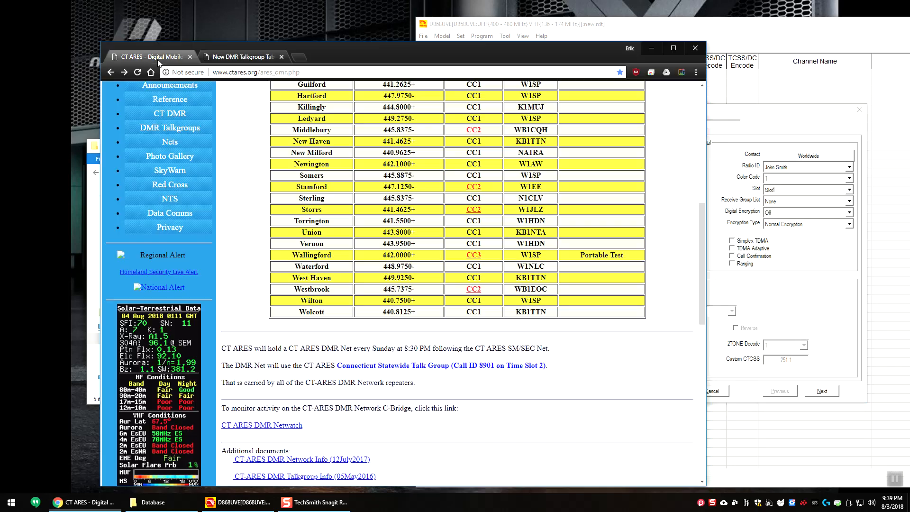
pyautogui.click(725, 155)
pyautogui.doubleClick(684, 147)
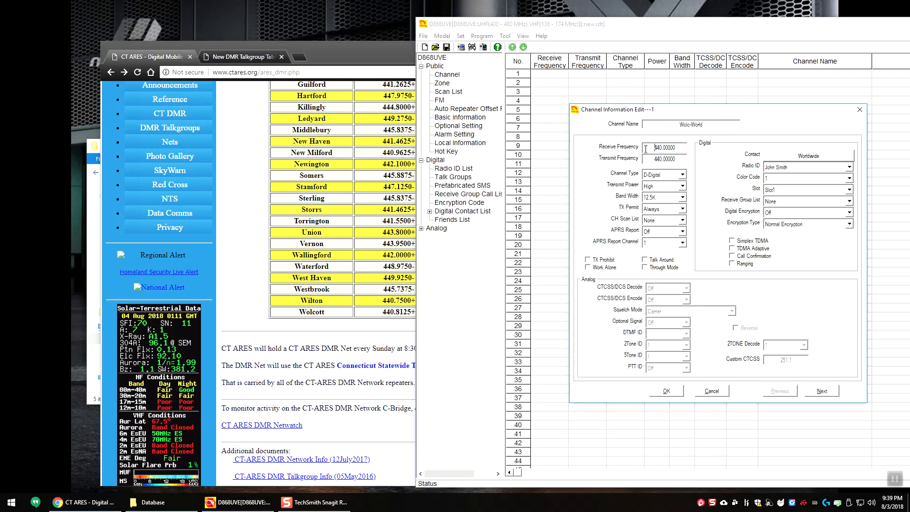
pyautogui.write('440.81250')
pyautogui.press('Tab')
pyautogui.write('445.8125')
pyautogui.hotkey('shift', 'Tab')
# Choose D-Digital channel type, High transmit power and 12.5K bandwidth for the Wolc-World channel
pyautogui.click(661, 177)
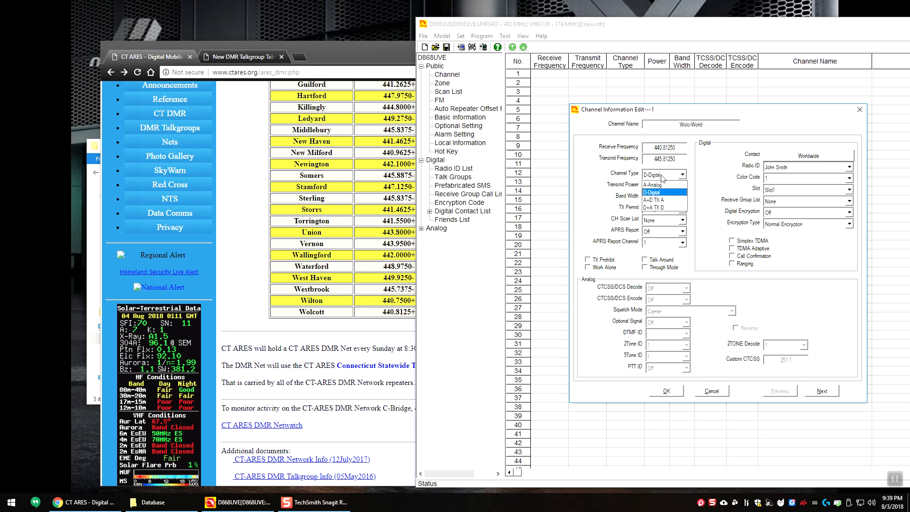
pyautogui.click(674, 192)
pyautogui.click(673, 187)
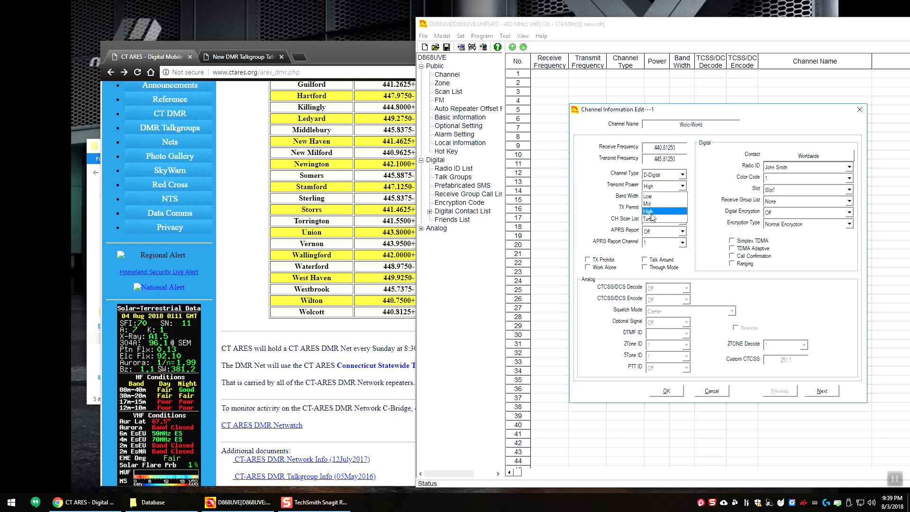
pyautogui.click(664, 214)
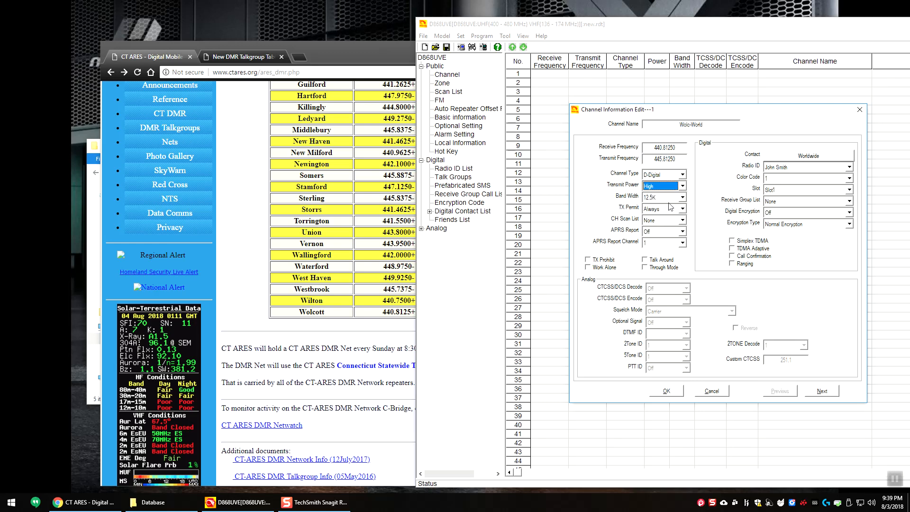
pyautogui.click(681, 199)
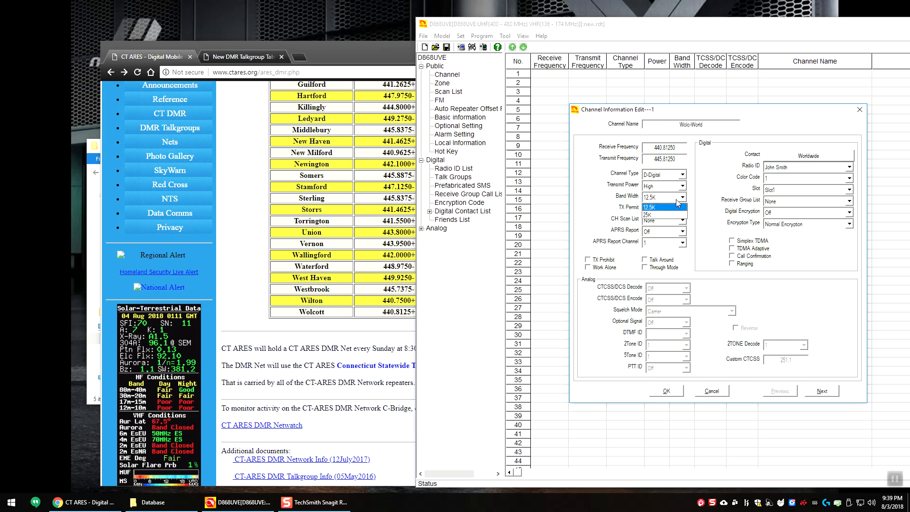
pyautogui.click(677, 205)
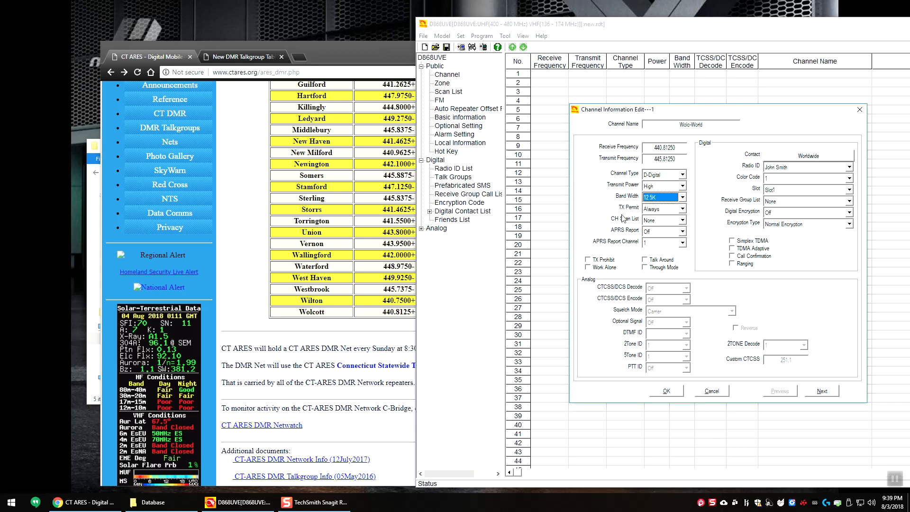
# Try ChannelFree as the channel's TX Permit, look over the other options, and return it to Always
pyautogui.click(673, 211)
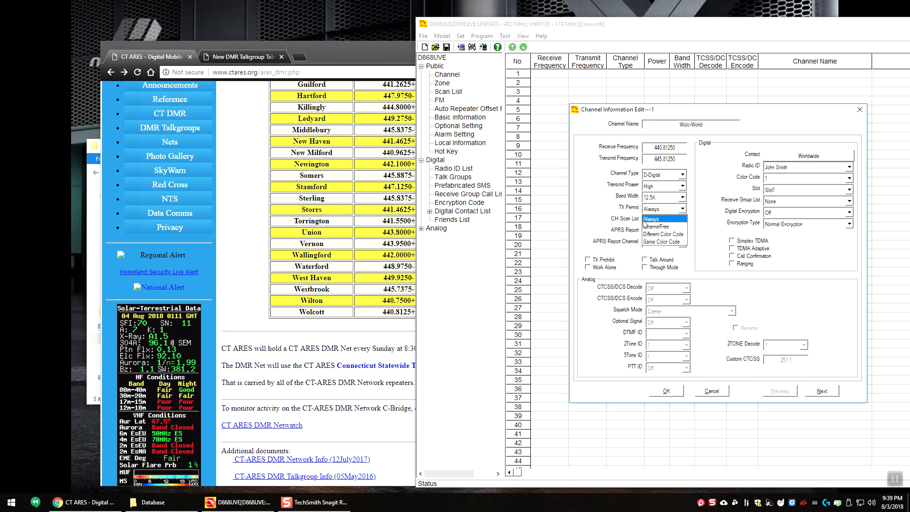
pyautogui.click(673, 227)
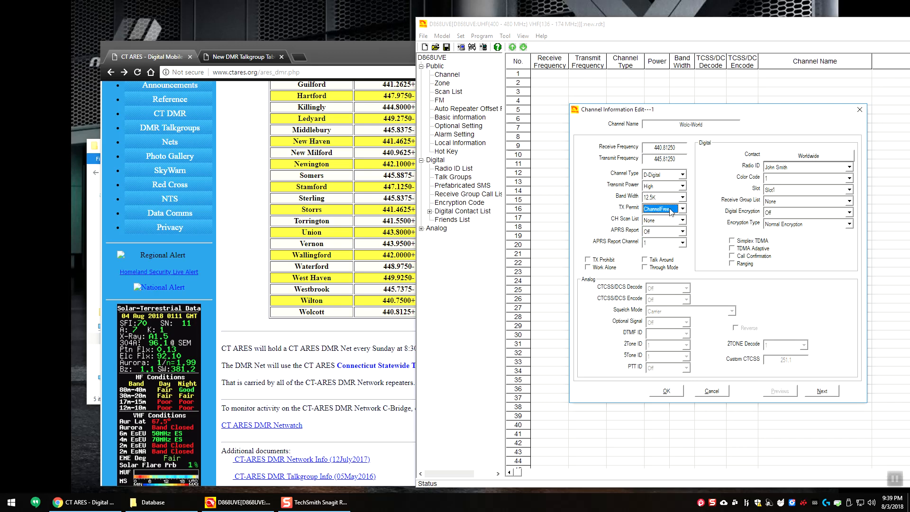
pyautogui.click(671, 211)
pyautogui.click(668, 211)
pyautogui.click(666, 212)
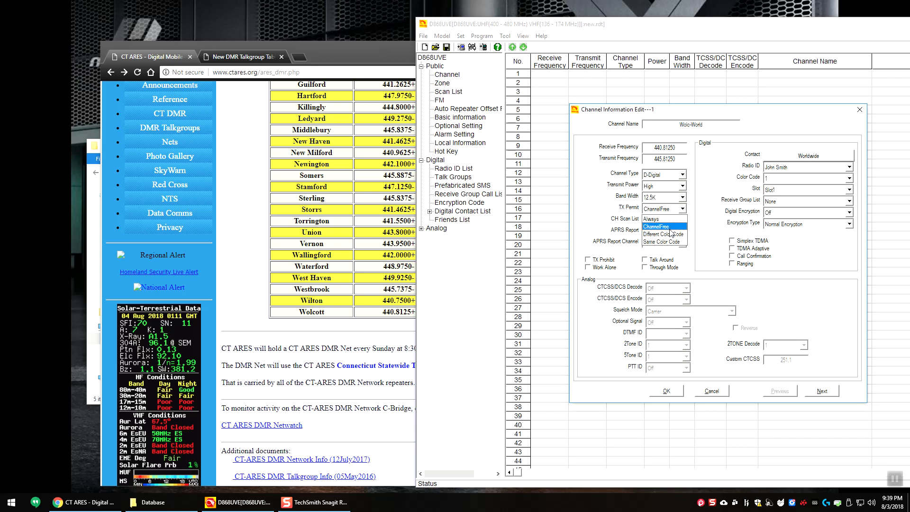
pyautogui.click(659, 219)
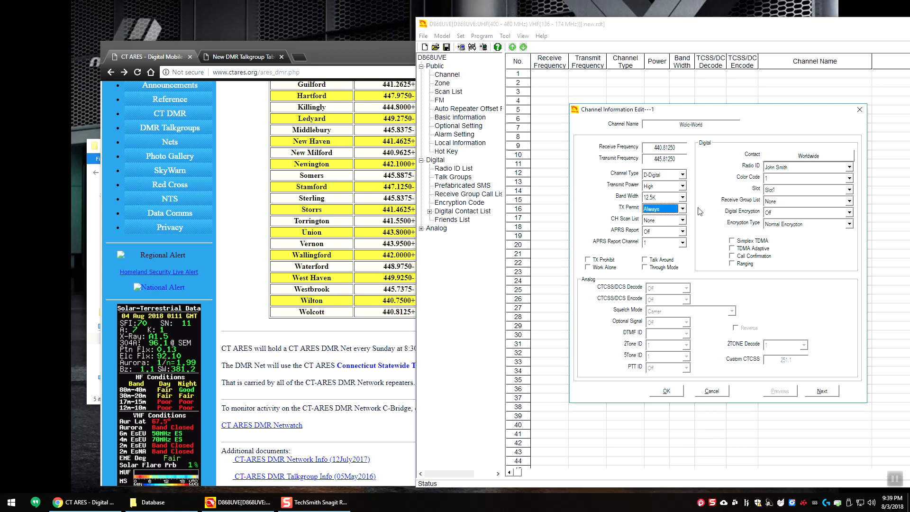
pyautogui.click(683, 210)
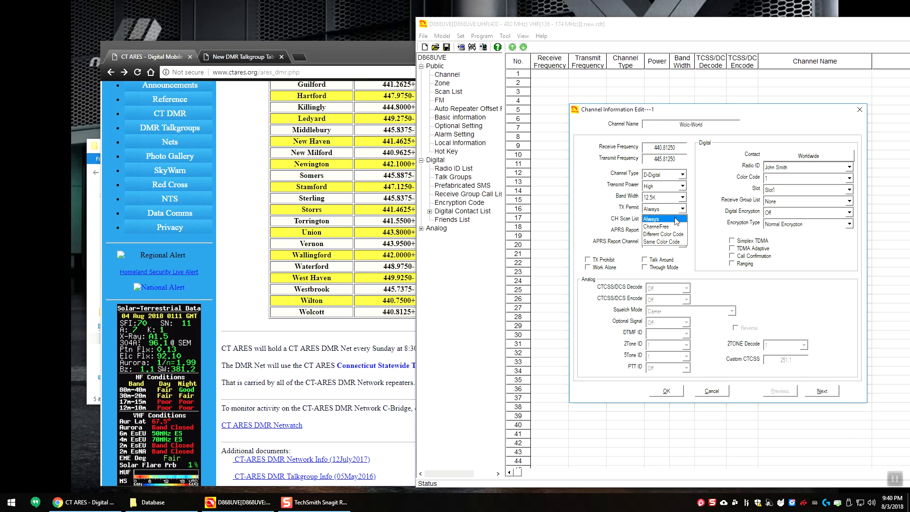
pyautogui.click(683, 219)
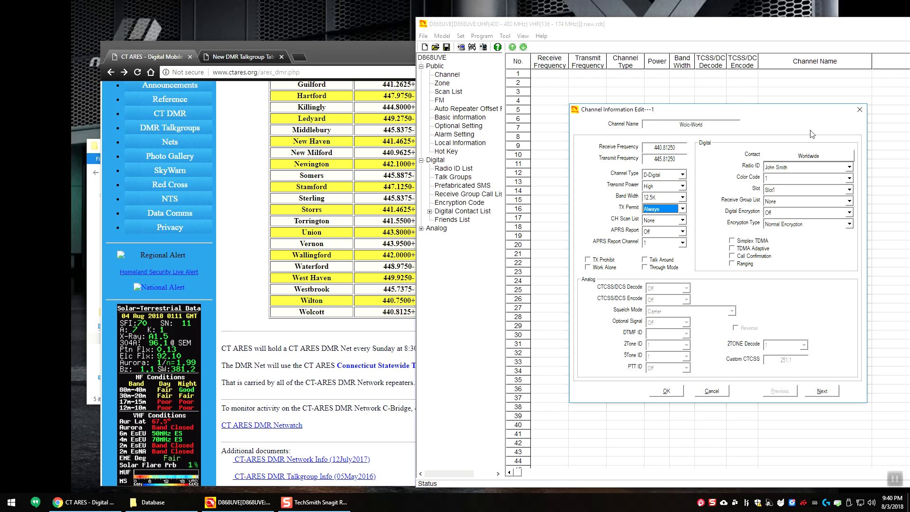
# Assign Worldwide Eng as the Wolc-World channel's contact and select the operator's entry as its Radio ID
pyautogui.click(828, 154)
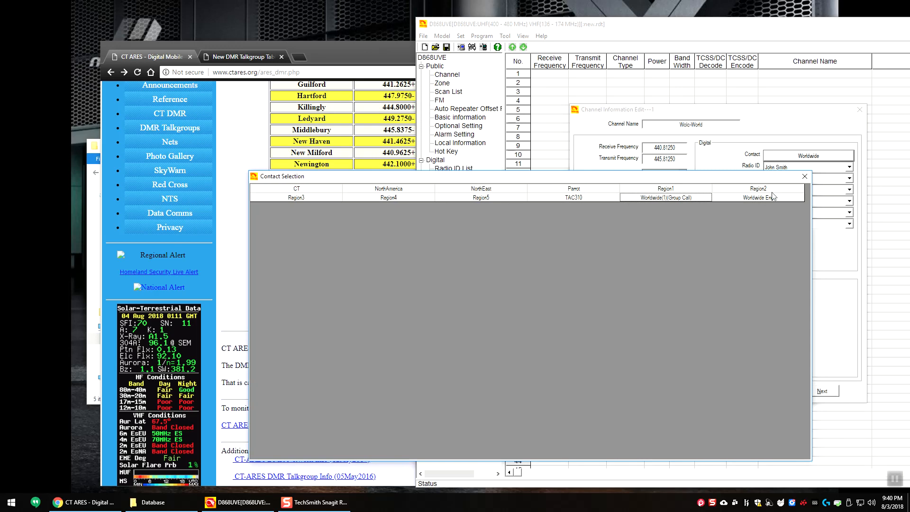
pyautogui.doubleClick(761, 198)
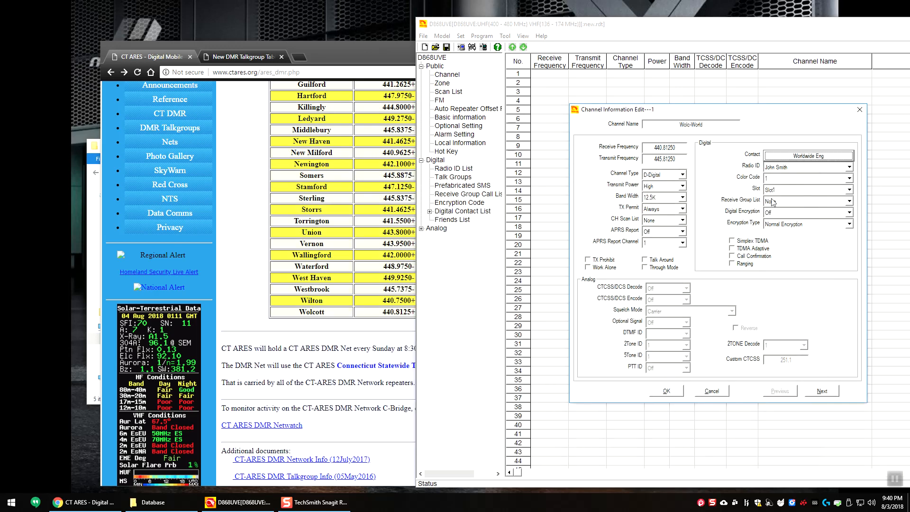
pyautogui.click(777, 167)
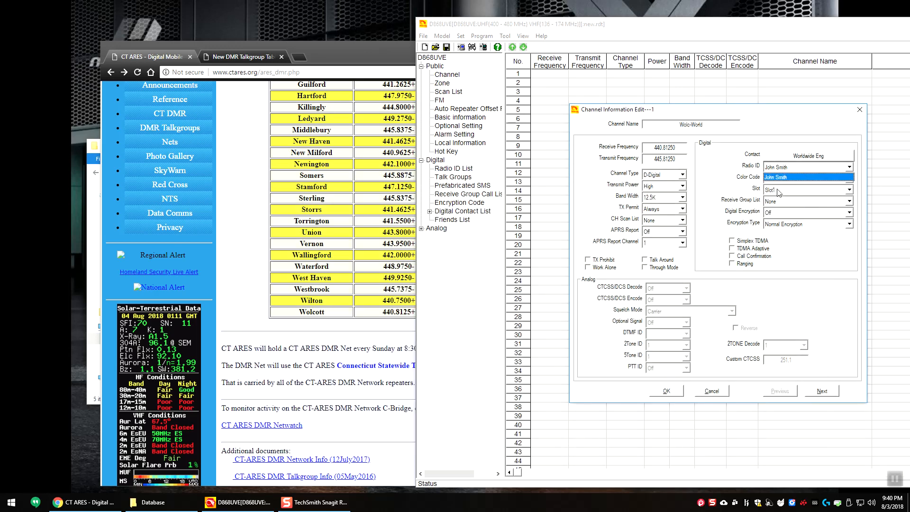
pyautogui.click(779, 178)
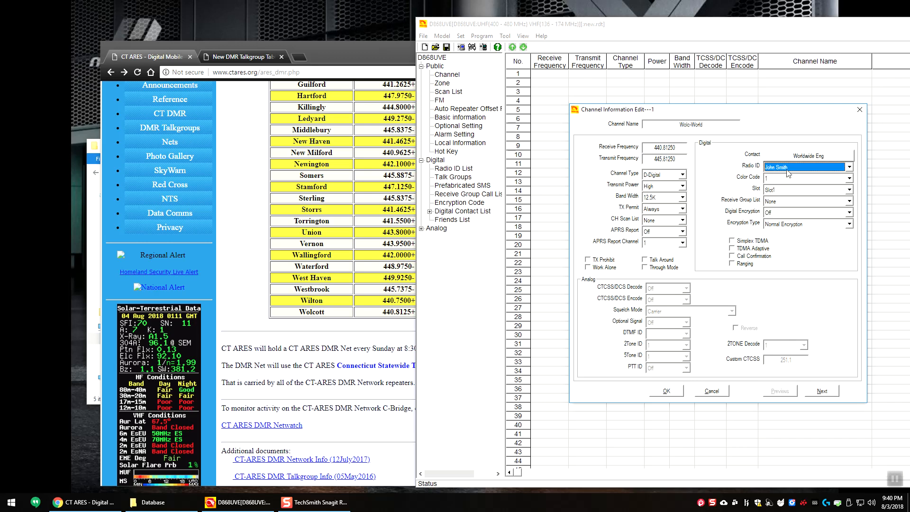
# Select Color Code 1 for Wolc-World, checking the Wolcott repeater's color code and the World Wide talkgroup's time slot on the CT ARES pages
pyautogui.click(388, 66)
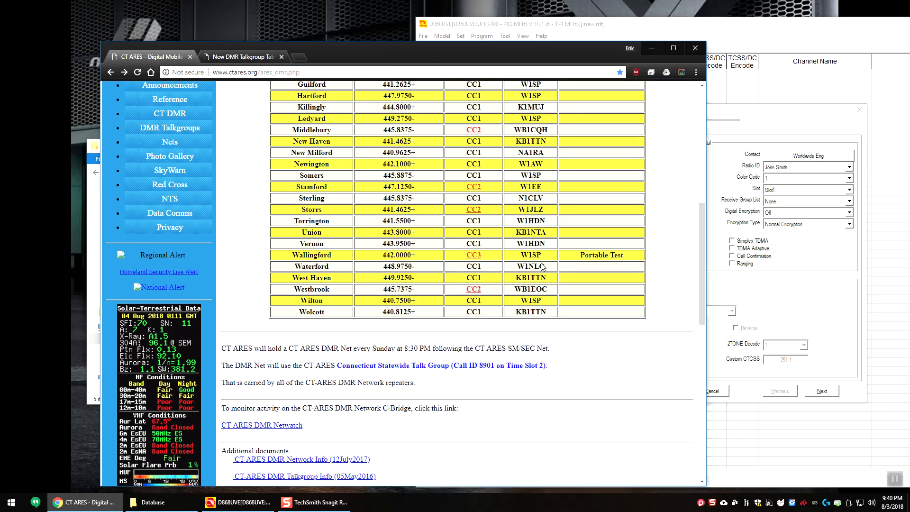
pyautogui.moveTo(497, 315); pyautogui.dragTo(459, 318)
pyautogui.click(780, 192)
pyautogui.click(782, 180)
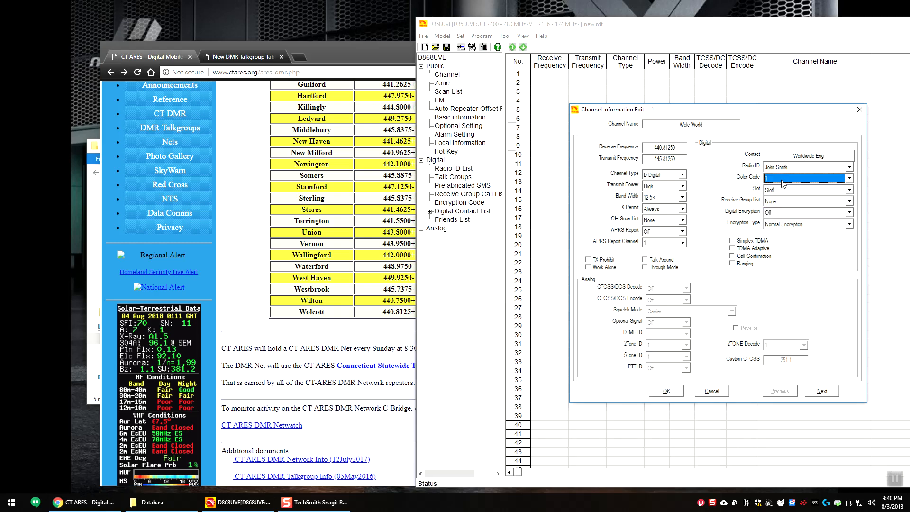
pyautogui.click(241, 57)
pyautogui.moveTo(302, 122); pyautogui.dragTo(256, 126)
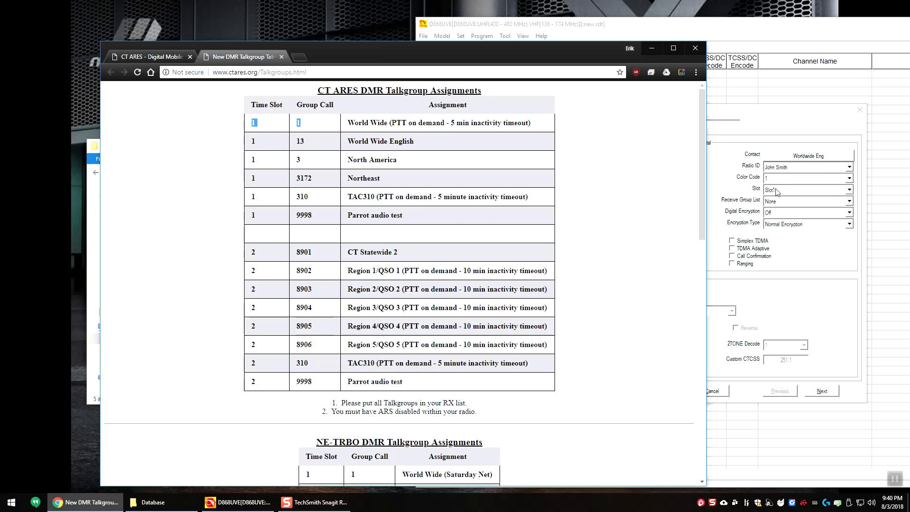
pyautogui.click(747, 201)
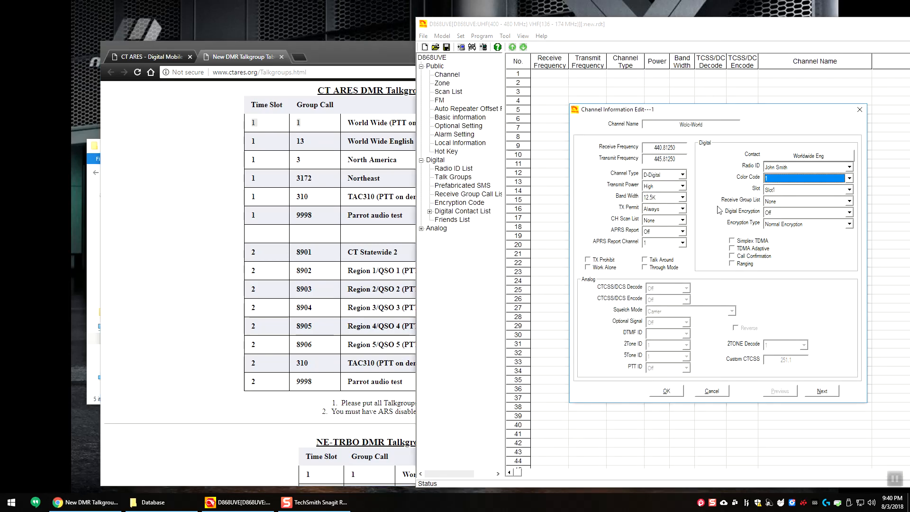
# Keep the Receive Group List at None, enable Simplex TDMA and save the Wolc-World channel
pyautogui.click(786, 202)
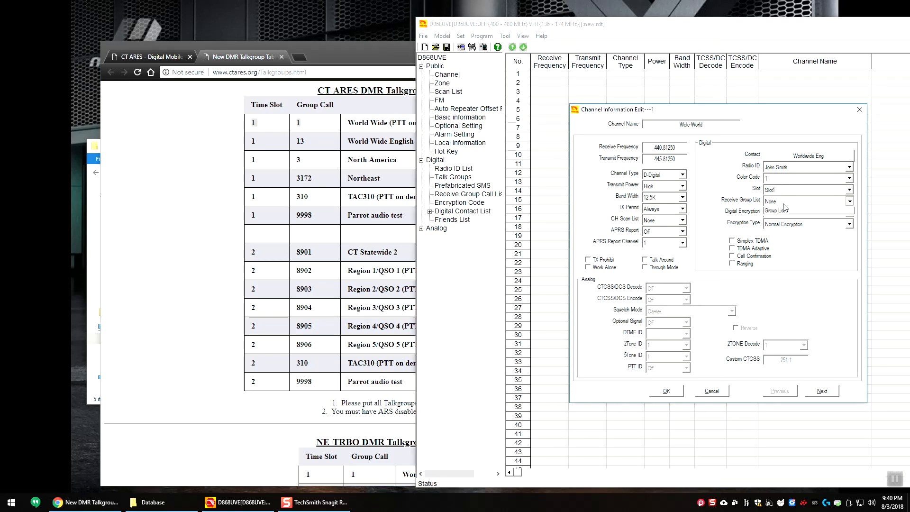
pyautogui.click(760, 201)
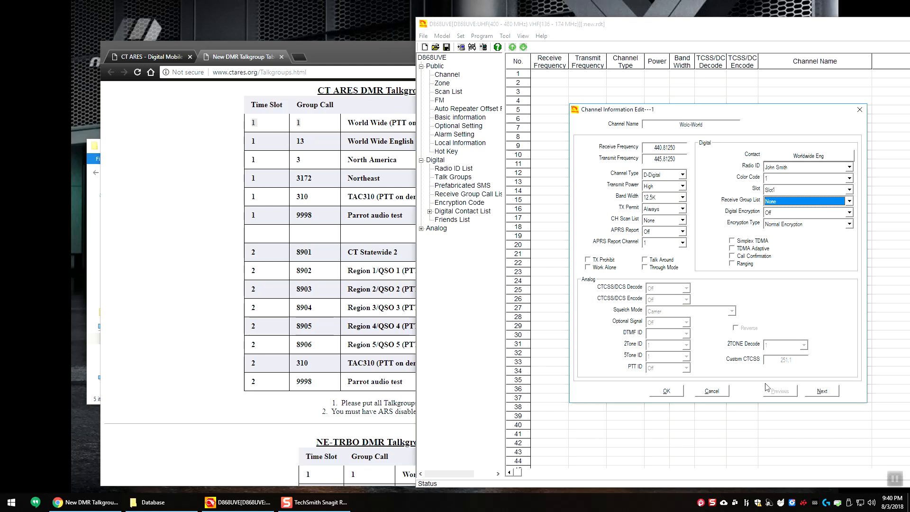
pyautogui.click(750, 241)
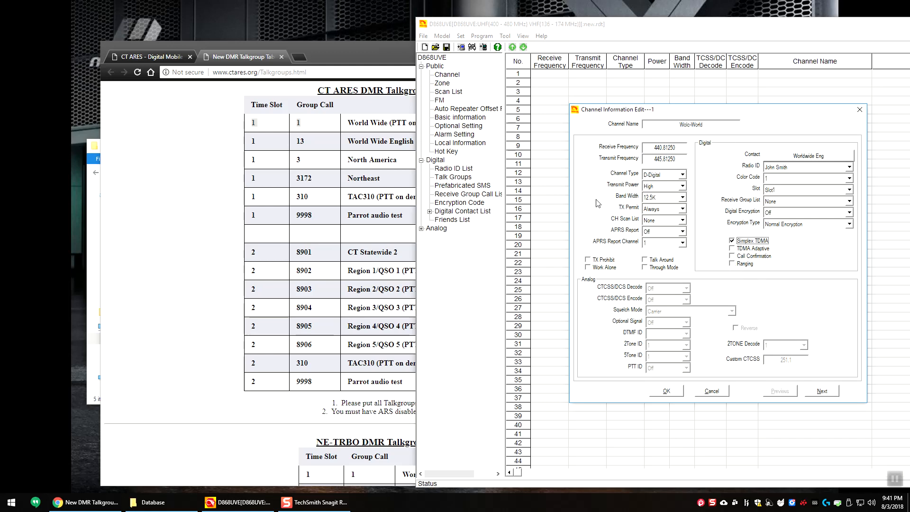
pyautogui.click(667, 391)
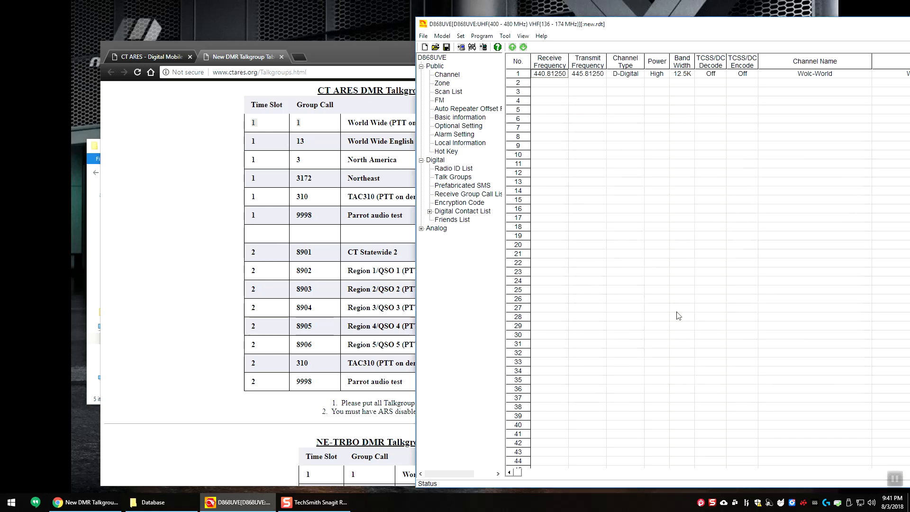
# Copy the Wolc-World channel and paste it into channel rows 2 through 5
pyautogui.rightClick(554, 74)
pyautogui.click(583, 79)
pyautogui.rightClick(555, 81)
pyautogui.click(576, 106)
pyautogui.rightClick(555, 90)
pyautogui.click(577, 116)
pyautogui.rightClick(561, 101)
pyautogui.click(577, 125)
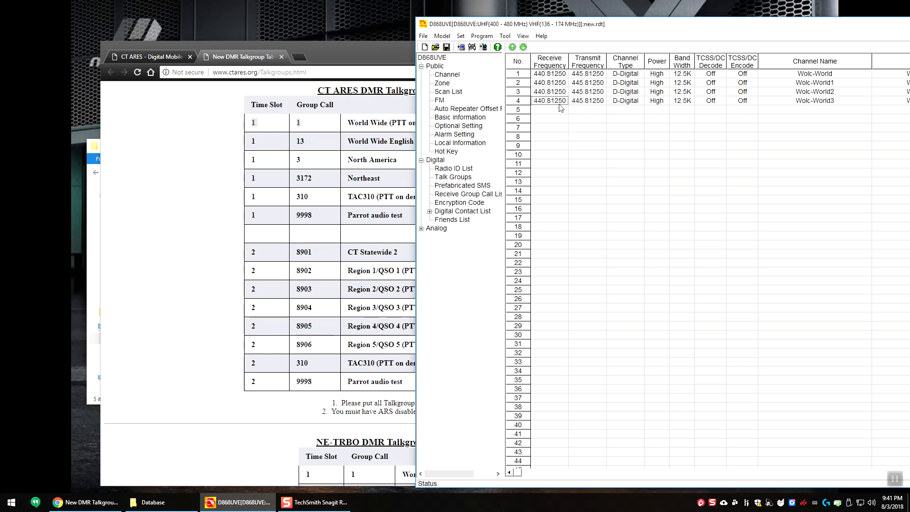
pyautogui.rightClick(557, 110)
pyautogui.click(577, 133)
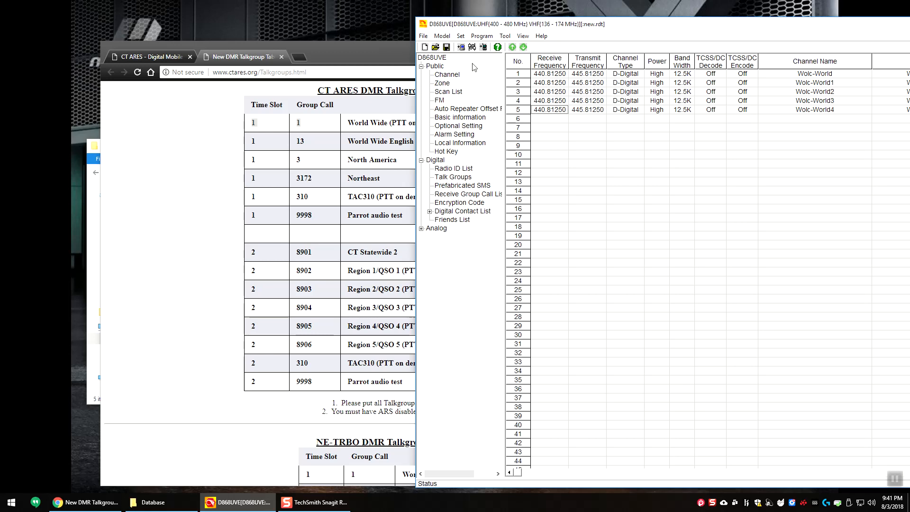
# Check the time slot 1 talkgroups in the CT ARES table and paste one more copy of the channel into row 6
pyautogui.click(154, 53)
pyautogui.scroll(4, 231, 82)
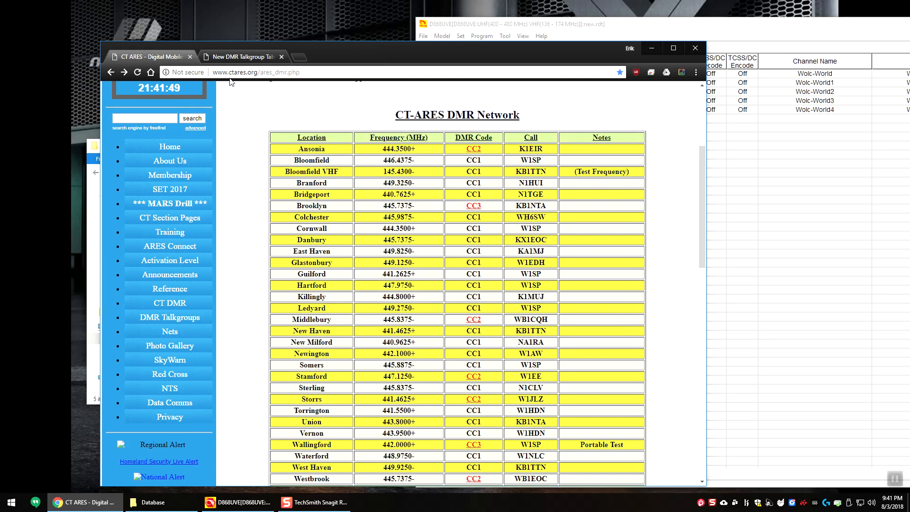
pyautogui.click(243, 55)
pyautogui.scroll(-1, 366, 139)
pyautogui.scroll(1, 366, 140)
pyautogui.moveTo(365, 140); pyautogui.dragTo(416, 142)
pyautogui.moveTo(353, 159); pyautogui.dragTo(399, 163)
pyautogui.moveTo(348, 179); pyautogui.dragTo(382, 197)
pyautogui.moveTo(362, 140); pyautogui.dragTo(392, 215)
pyautogui.click(675, 28)
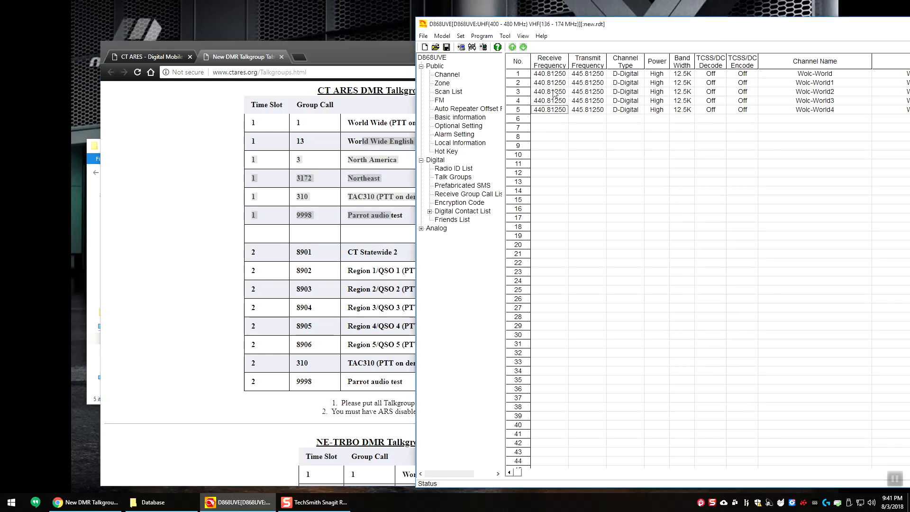
pyautogui.rightClick(550, 122)
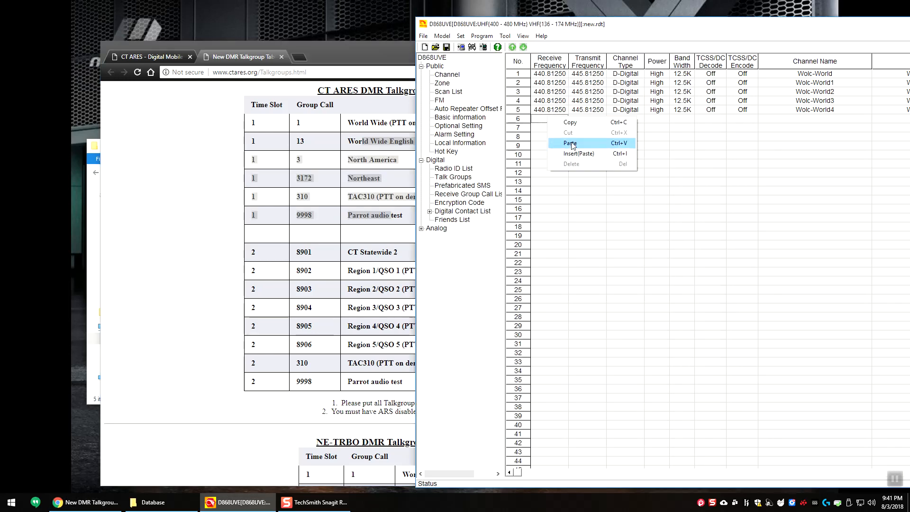
pyautogui.click(576, 143)
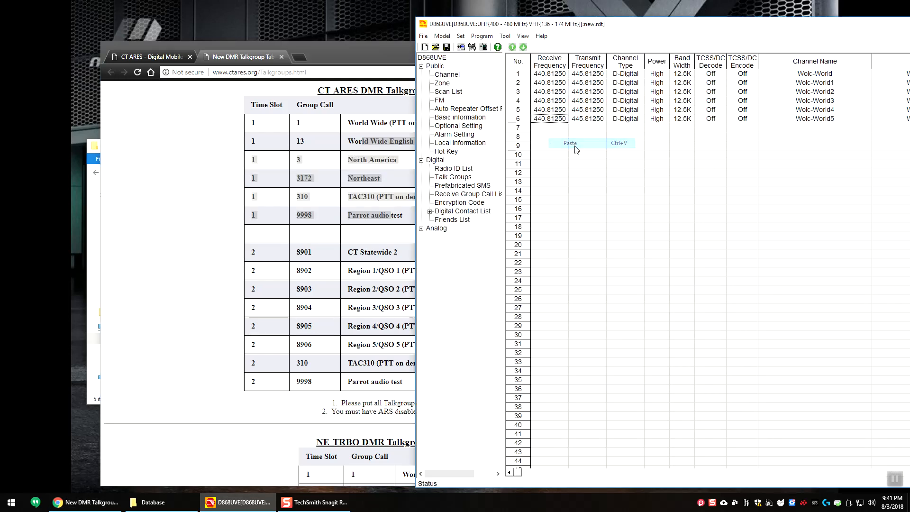
# Rename channel 2 to Wolc-WorldEng, assign the Worldwide Eng contact and save it
pyautogui.doubleClick(557, 85)
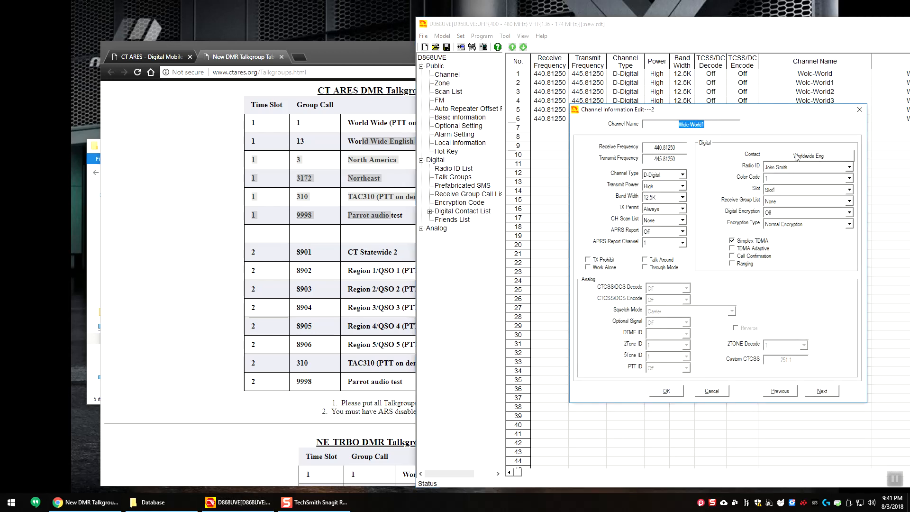
pyautogui.click(736, 123)
pyautogui.write('Eng')
pyautogui.click(817, 158)
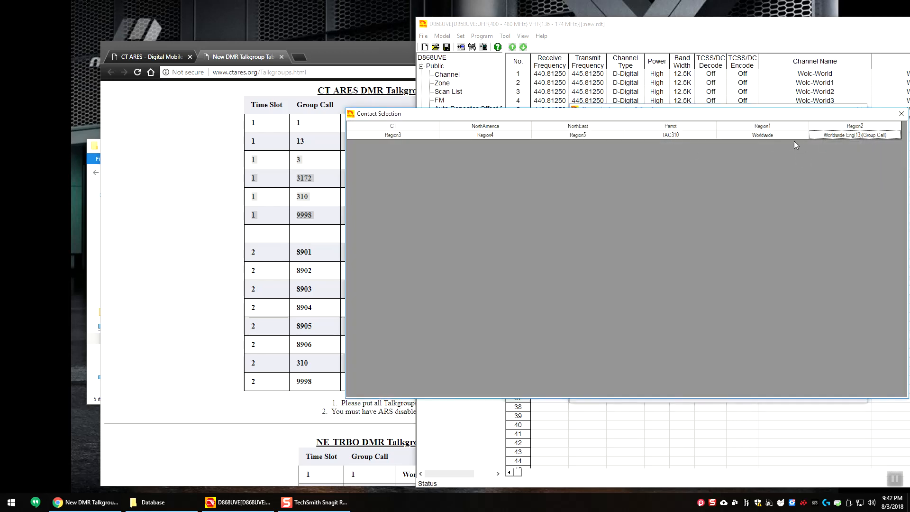
pyautogui.doubleClick(837, 136)
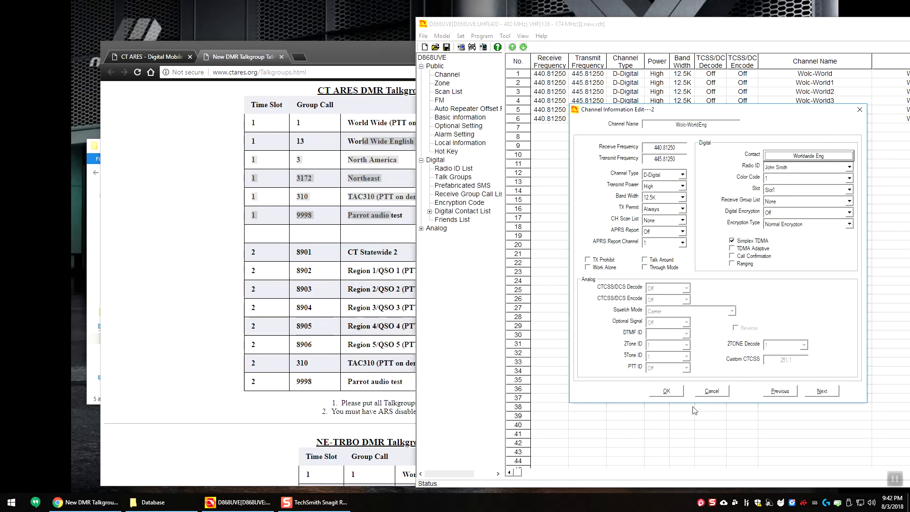
pyautogui.press('Return')
pyautogui.moveTo(806, 24)
pyautogui.mouseDown()
pyautogui.moveTo(764, 29)
pyautogui.moveTo(789, 27)
pyautogui.mouseUp()
pyautogui.click(700, 502)
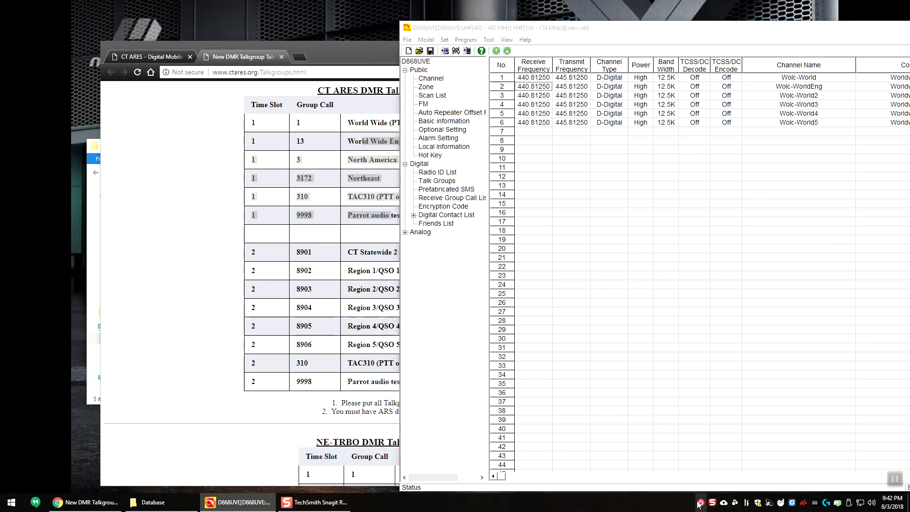
pyautogui.click(645, 69)
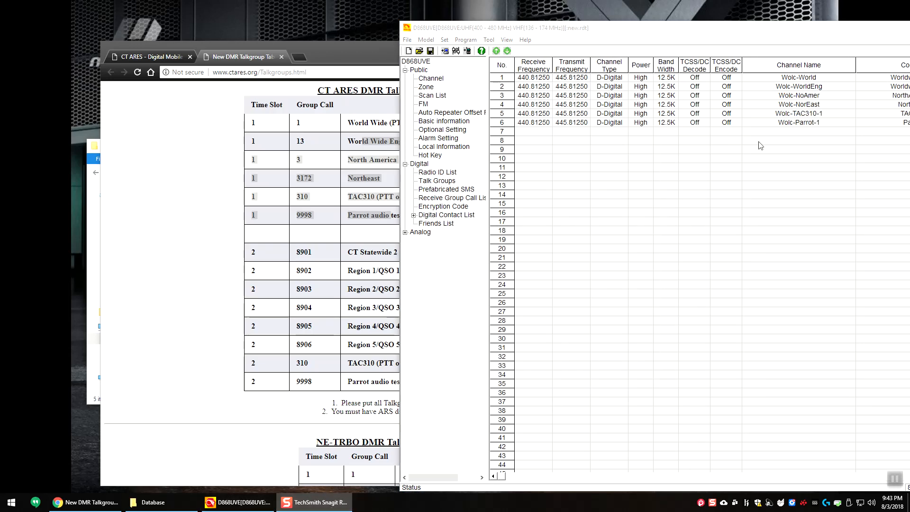
# Review the six channels' names and contacts, and examine the Parrot, TAC310 and CT Statewide entries in the talkgroup table
pyautogui.moveTo(795, 33); pyautogui.dragTo(649, 39)
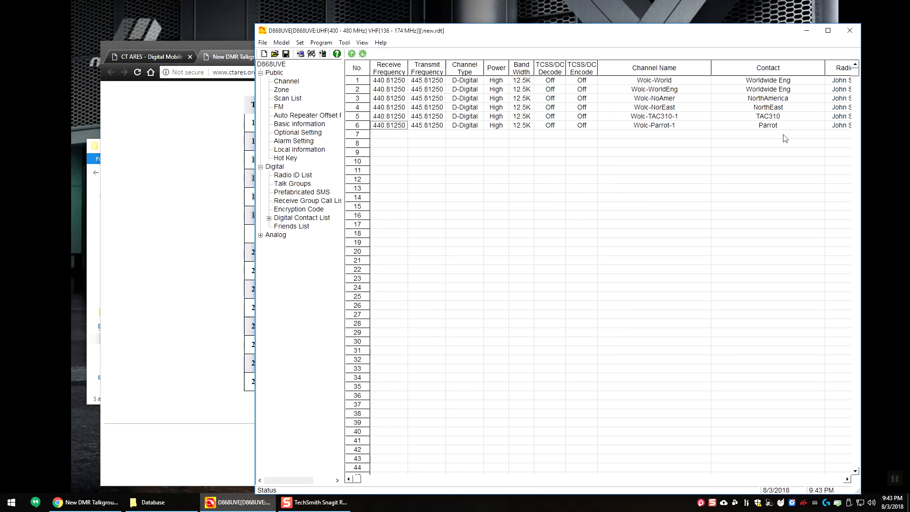
pyautogui.moveTo(590, 35); pyautogui.dragTo(719, 42)
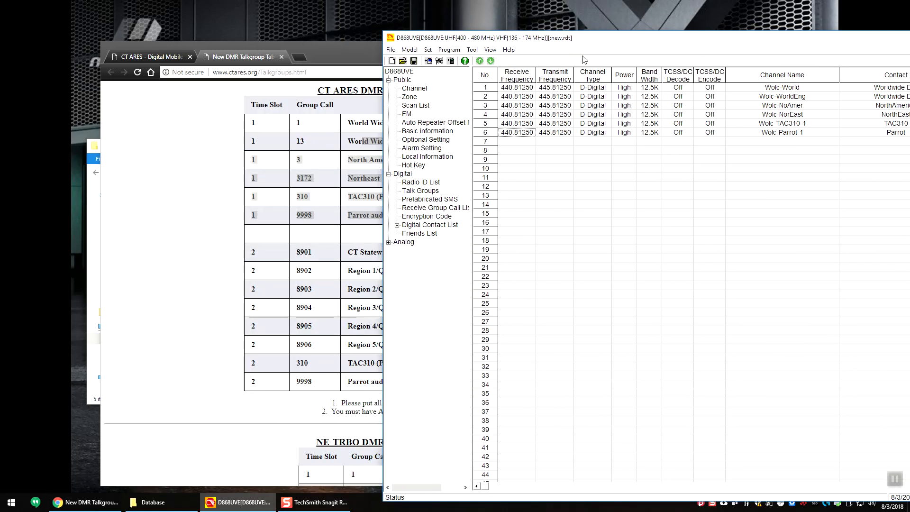
pyautogui.moveTo(554, 43); pyautogui.dragTo(578, 57)
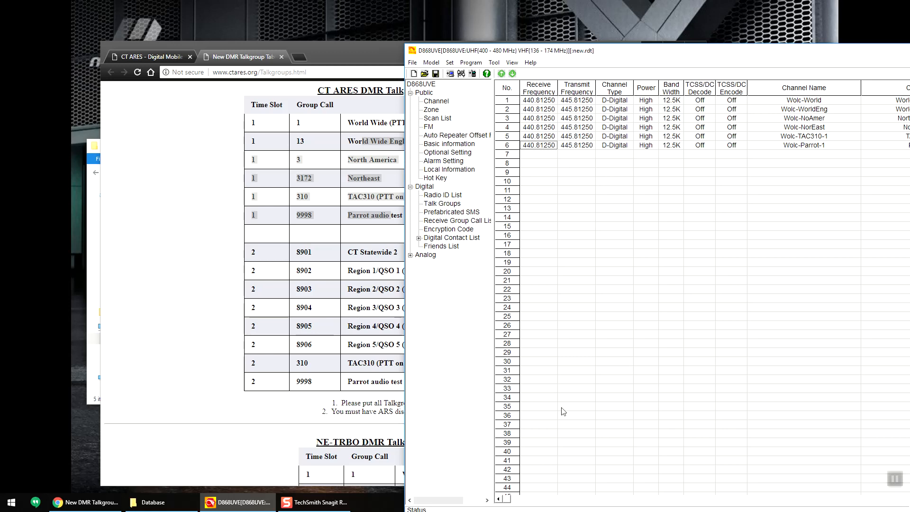
pyautogui.moveTo(694, 47); pyautogui.dragTo(601, 54)
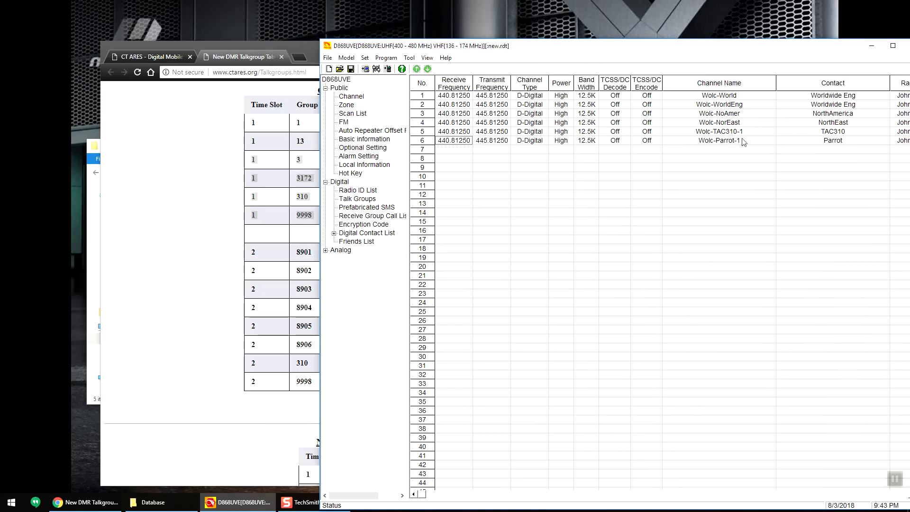
pyautogui.click(251, 58)
pyautogui.click(372, 215)
pyautogui.tripleClick(407, 221)
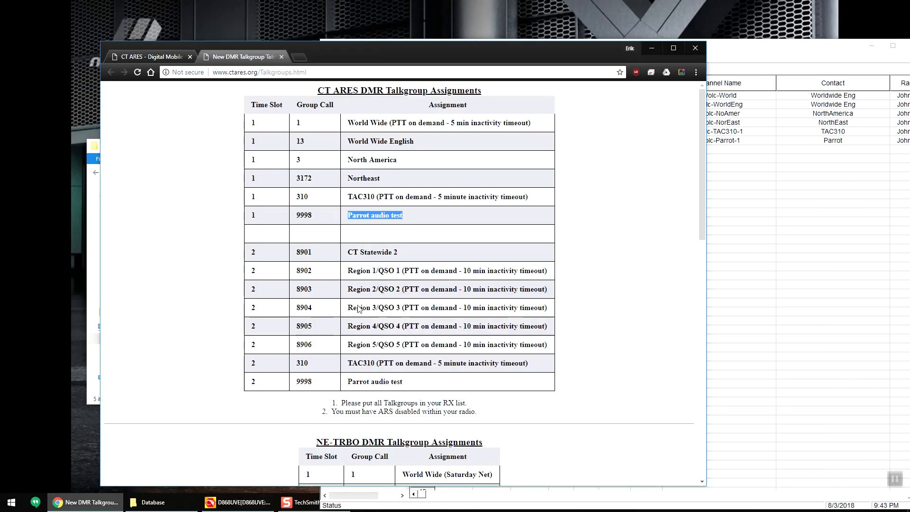
pyautogui.tripleClick(417, 383)
pyautogui.moveTo(298, 363); pyautogui.dragTo(387, 379)
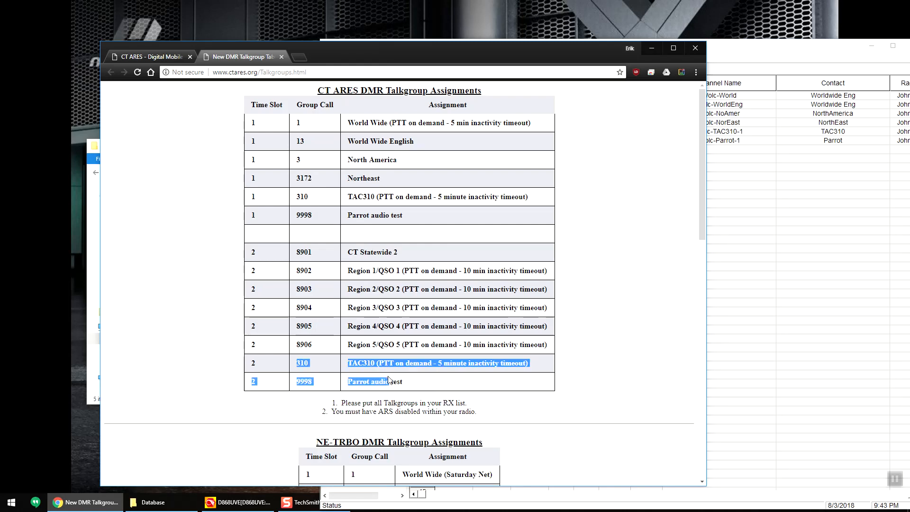
pyautogui.moveTo(354, 255); pyautogui.dragTo(383, 254)
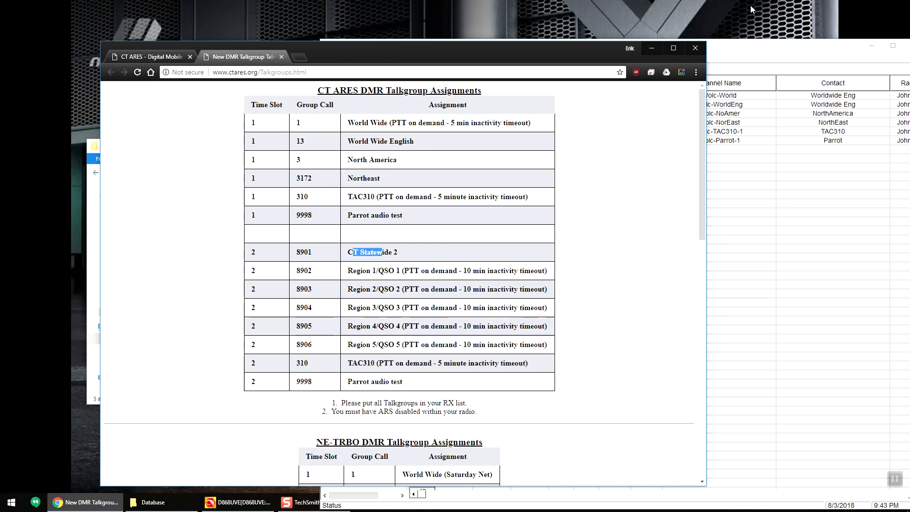
# Copy the Wolc-Parrot-1 channel from row 6 and paste it into row 7
pyautogui.click(770, 45)
pyautogui.rightClick(465, 145)
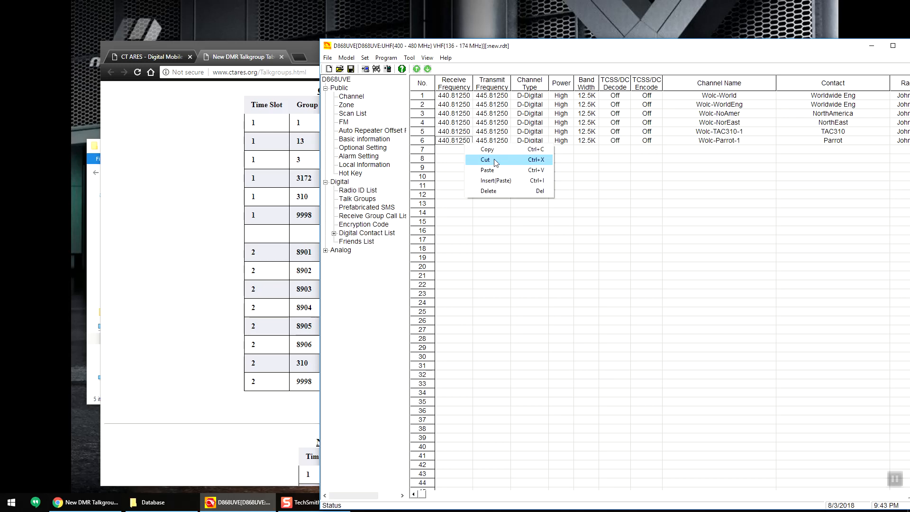
pyautogui.click(463, 151)
pyautogui.rightClick(462, 151)
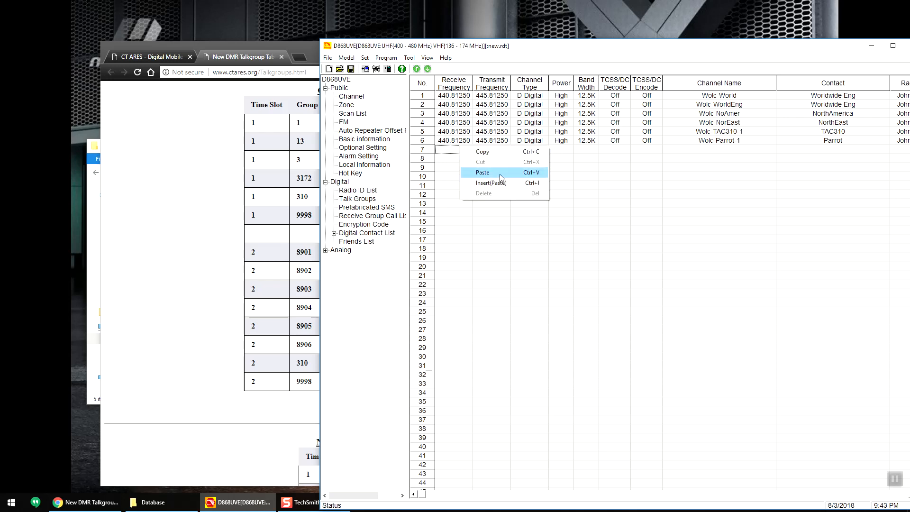
pyautogui.click(500, 177)
# Open channel 7 for editing and set its slot to Slot2
pyautogui.doubleClick(465, 152)
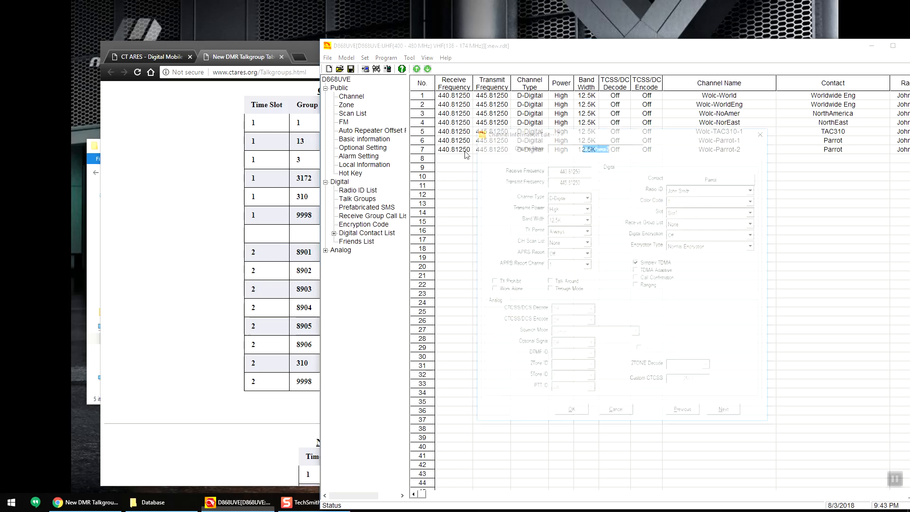
pyautogui.click(684, 212)
pyautogui.click(680, 230)
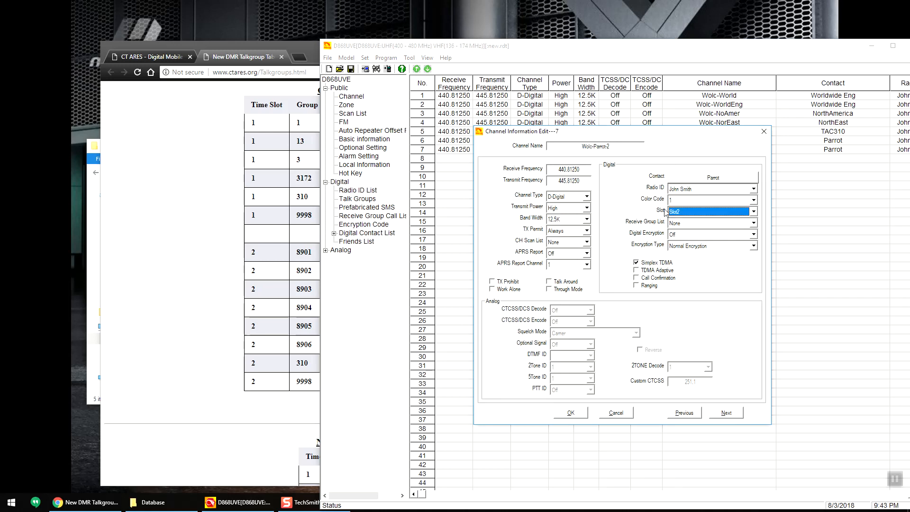
# Rename channel 7 to Wolc-CT
pyautogui.moveTo(581, 148); pyautogui.dragTo(643, 152)
pyautogui.click(624, 149)
pyautogui.press('BackSpace')
pyautogui.press('BackSpace')
pyautogui.press('BackSpace')
pyautogui.press('BackSpace')
pyautogui.press('BackSpace')
pyautogui.press('BackSpace')
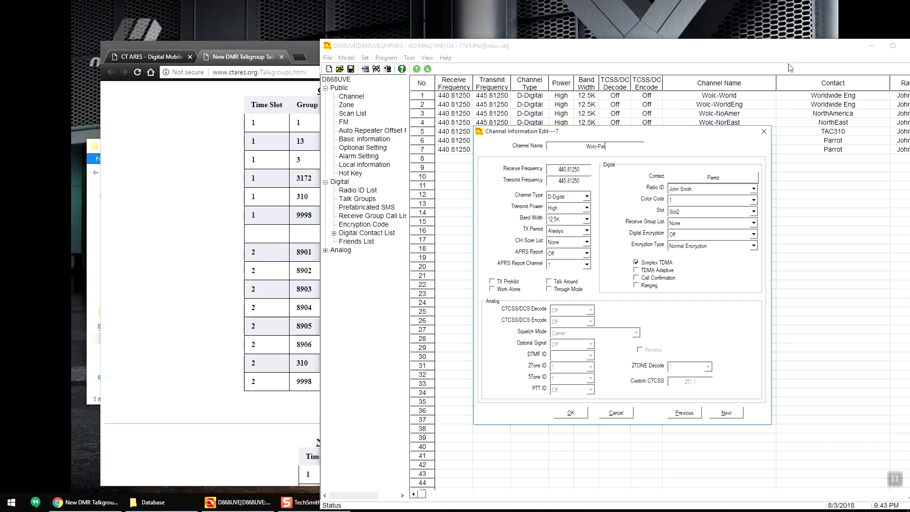
pyautogui.write('CT')
# Assign the CT contact to channel 7 and save the channel
pyautogui.click(700, 180)
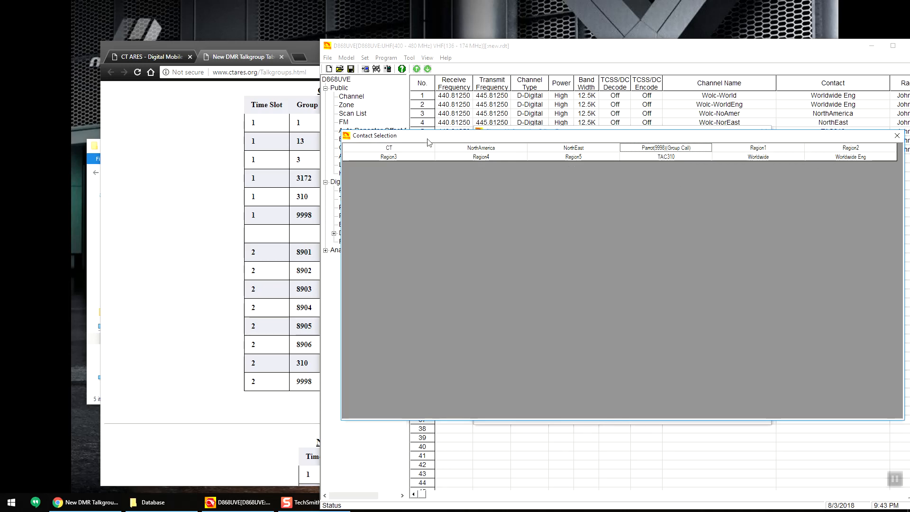
pyautogui.doubleClick(400, 149)
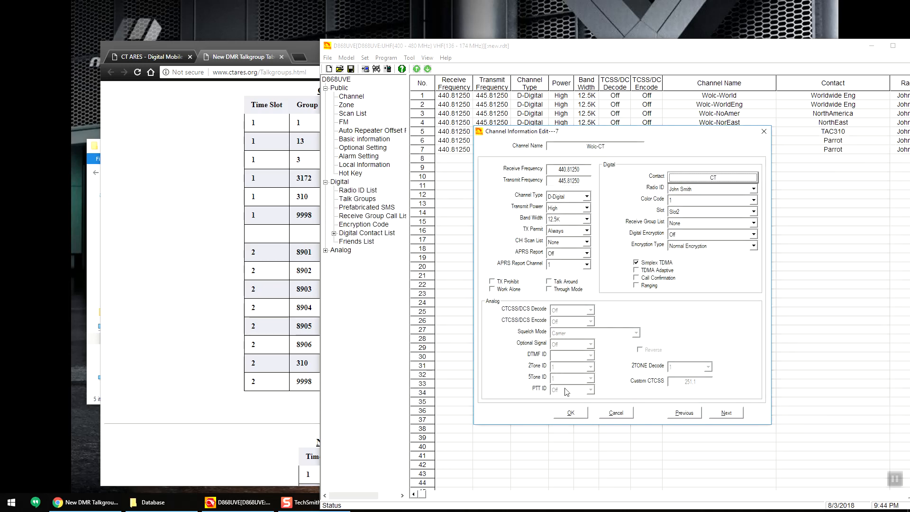
pyautogui.click(571, 414)
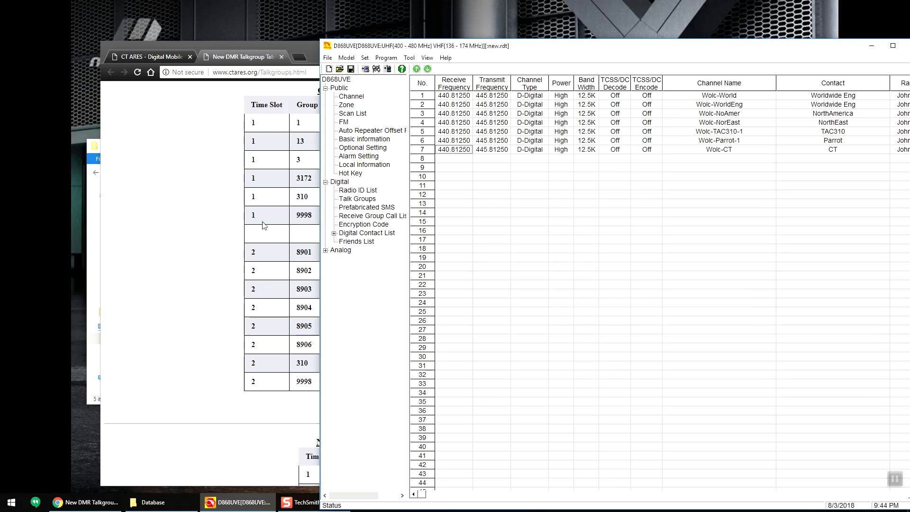
# Examine the CT ARES talkgroup table in the browser, comparing its time slot 1 and 2 entries with the Wolcott channel list
pyautogui.click(309, 224)
pyautogui.click(800, 58)
pyautogui.click(237, 289)
pyautogui.moveTo(366, 253); pyautogui.dragTo(403, 382)
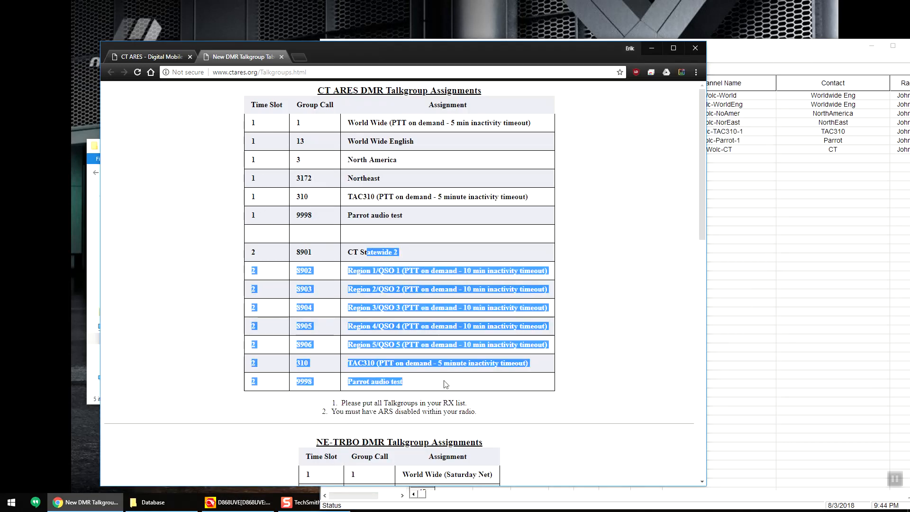
pyautogui.click(433, 362)
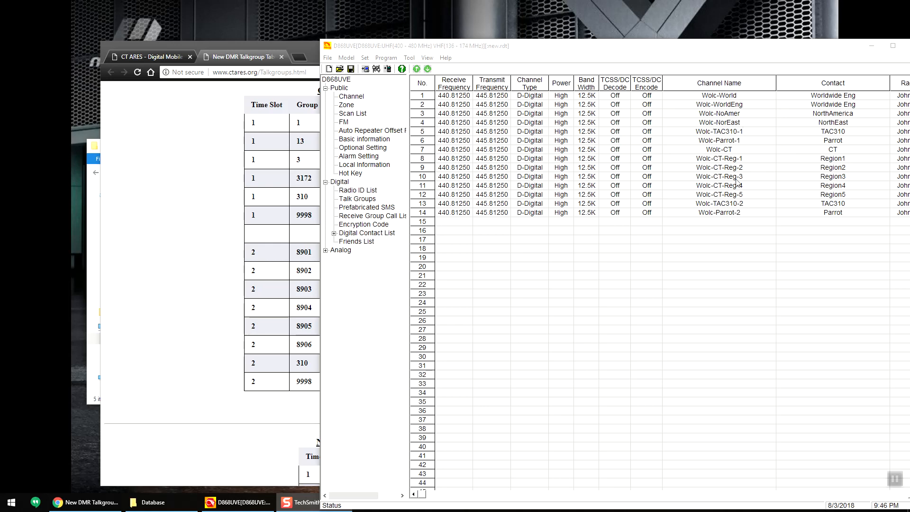
pyautogui.click(306, 285)
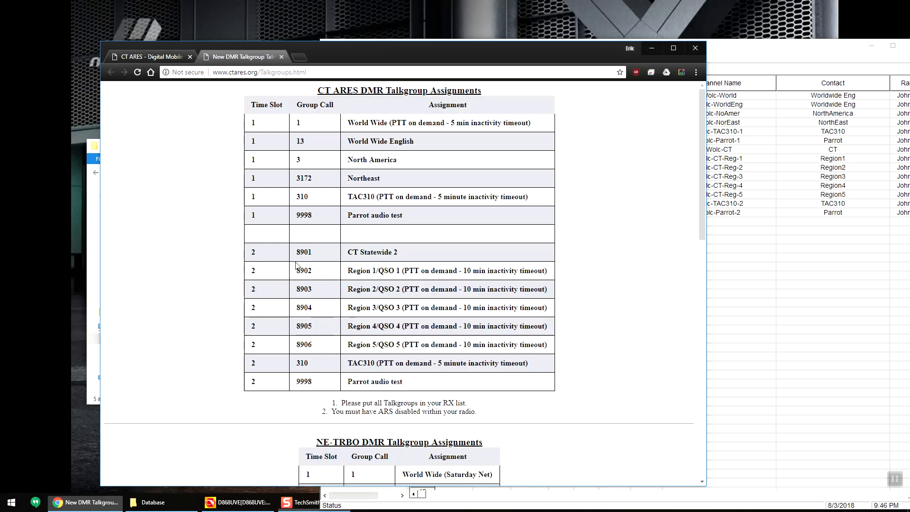
pyautogui.moveTo(312, 131); pyautogui.dragTo(481, 326)
pyautogui.scroll(-3, 481, 313)
pyautogui.scroll(3, 481, 307)
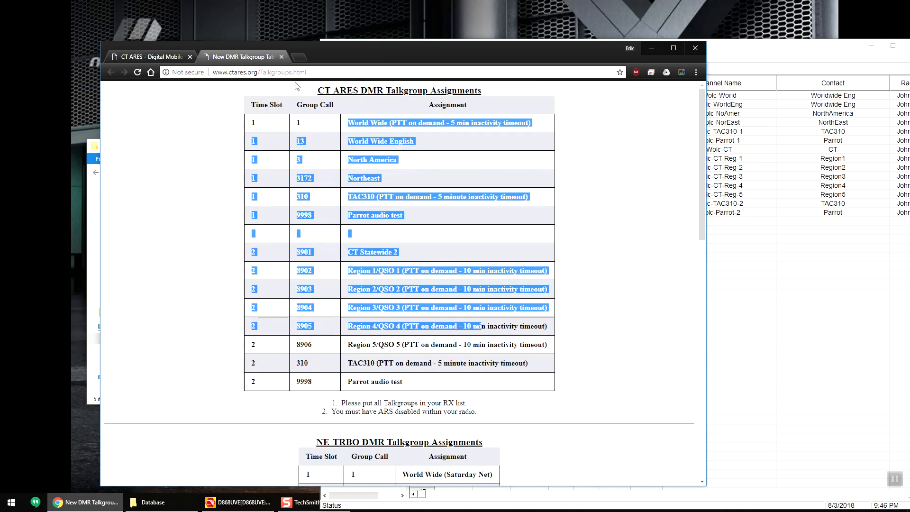
pyautogui.click(775, 63)
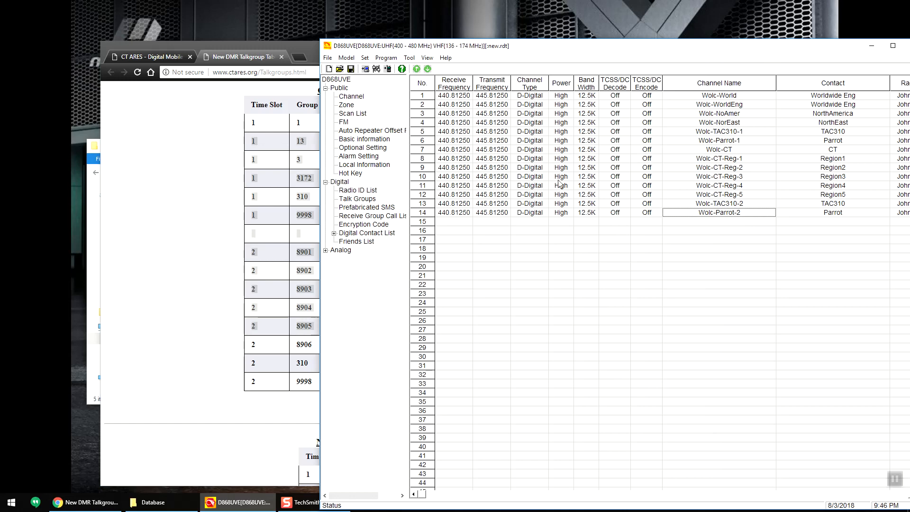
# Open the first empty zone for editing and name it Wolc-CTARES
pyautogui.click(350, 105)
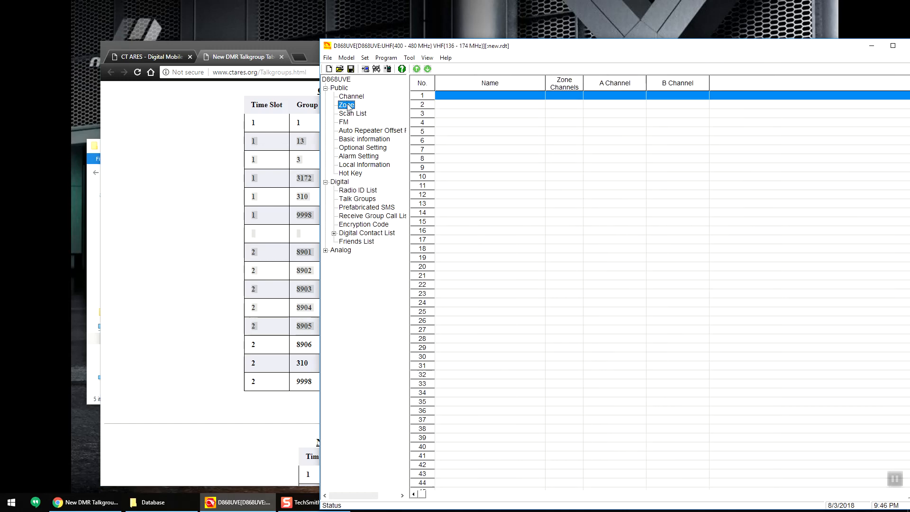
pyautogui.doubleClick(478, 97)
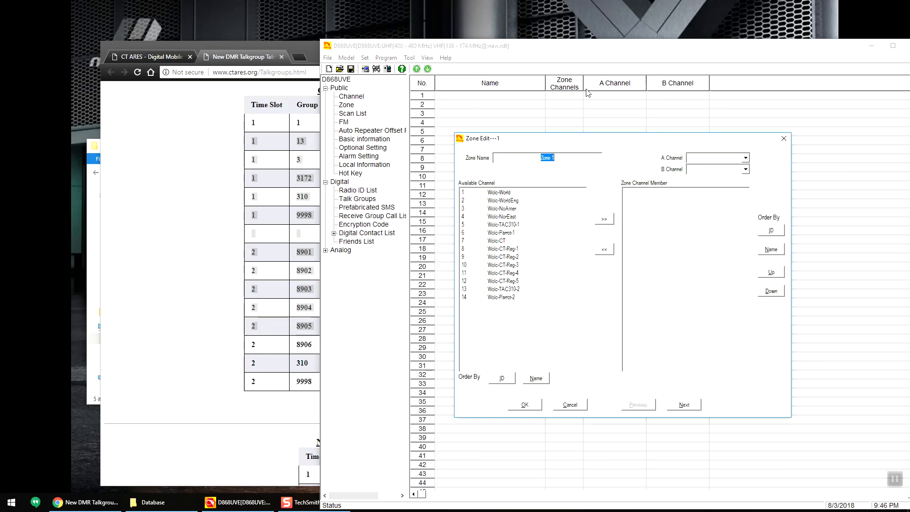
pyautogui.write('Wolc-CTARES')
# Add all 14 available channels, from Wolc-World to Wolc-Parrot-2, as members of the Wolc-CTARES zone
pyautogui.click(532, 193)
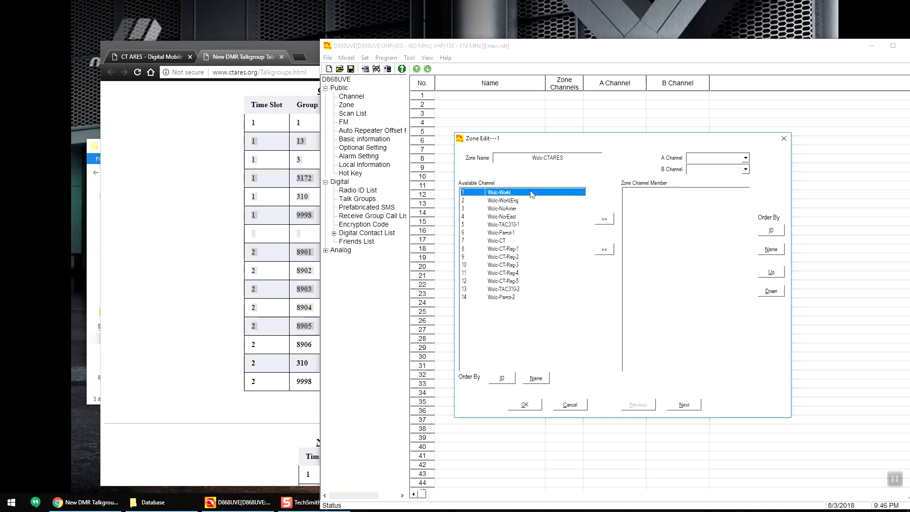
pyautogui.doubleClick(612, 221)
pyautogui.doubleClick(613, 220)
pyautogui.click(612, 220)
pyautogui.doubleClick(612, 221)
pyautogui.doubleClick(612, 222)
pyautogui.click(611, 222)
pyautogui.doubleClick(611, 222)
pyautogui.click(611, 222)
pyautogui.doubleClick(611, 222)
pyautogui.click(499, 283)
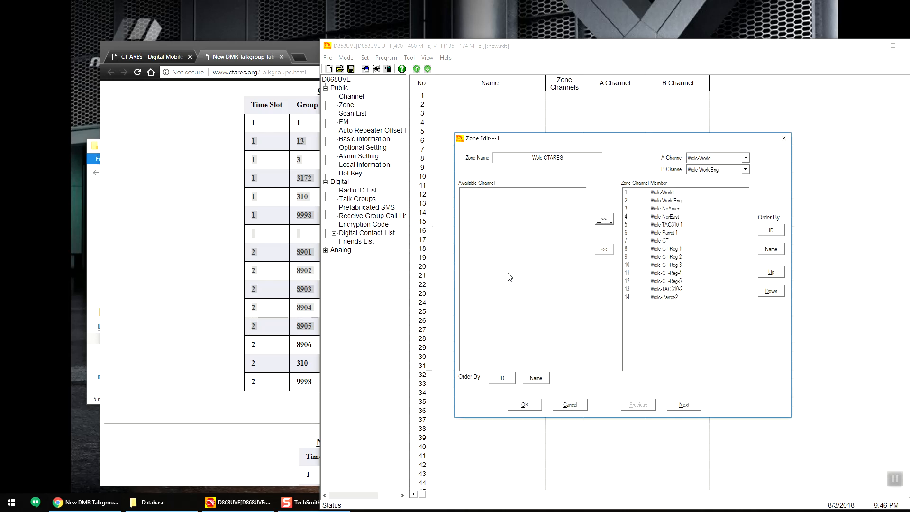
# Set the zone's A channel to Wolc-CT and its B channel to Wolc-NoAmer, and save the zone
pyautogui.click(723, 161)
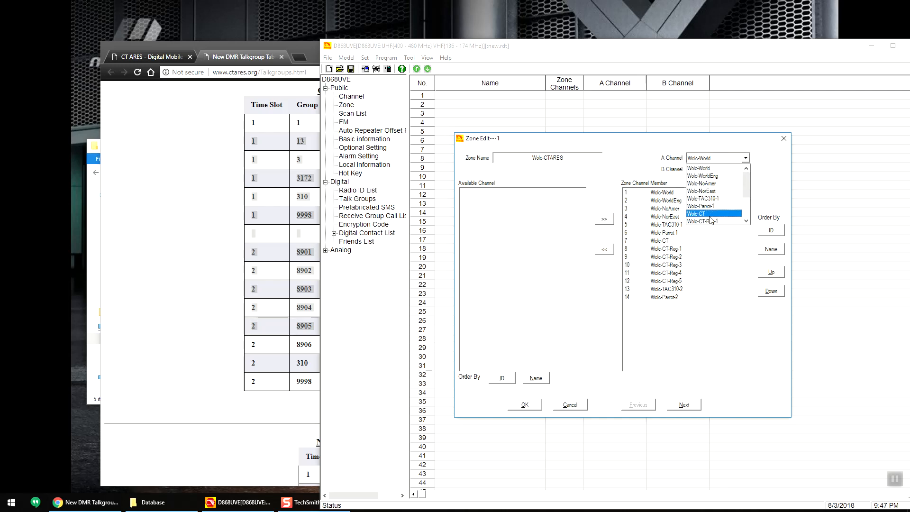
pyautogui.click(711, 214)
pyautogui.click(745, 169)
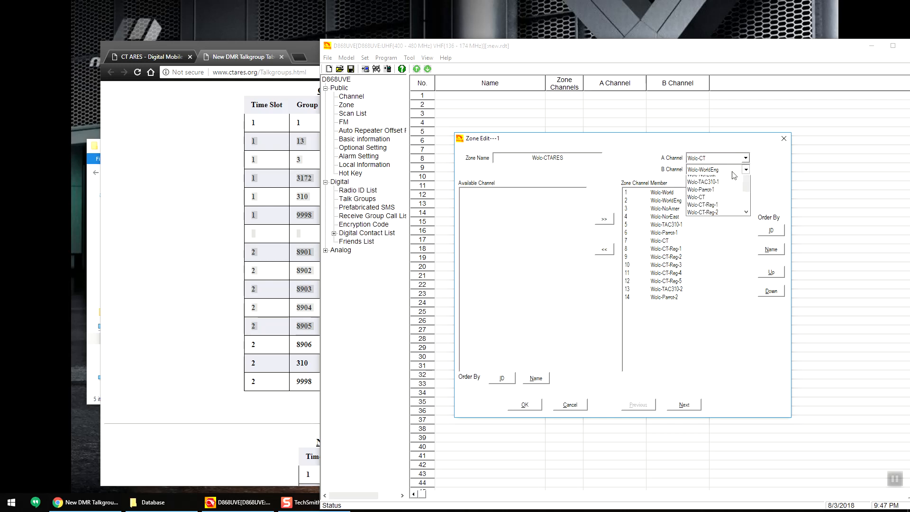
pyautogui.scroll(1, 750, 196)
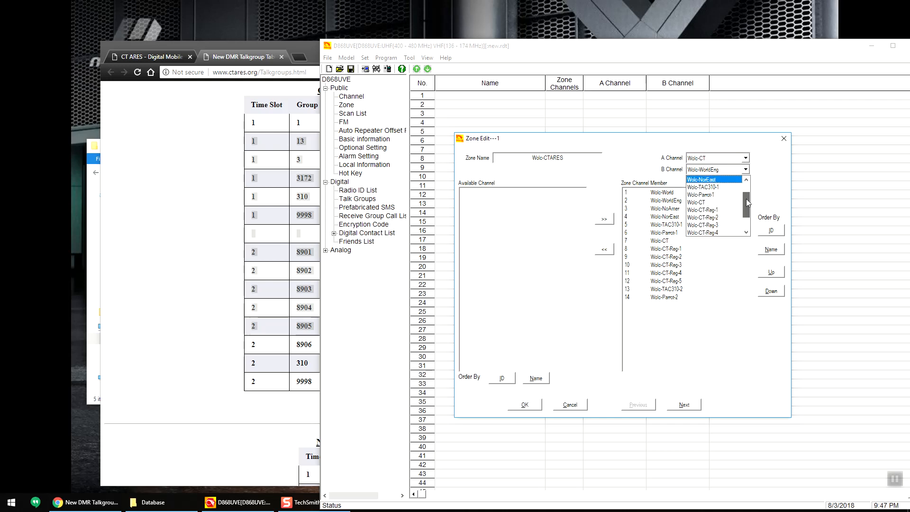
pyautogui.click(714, 195)
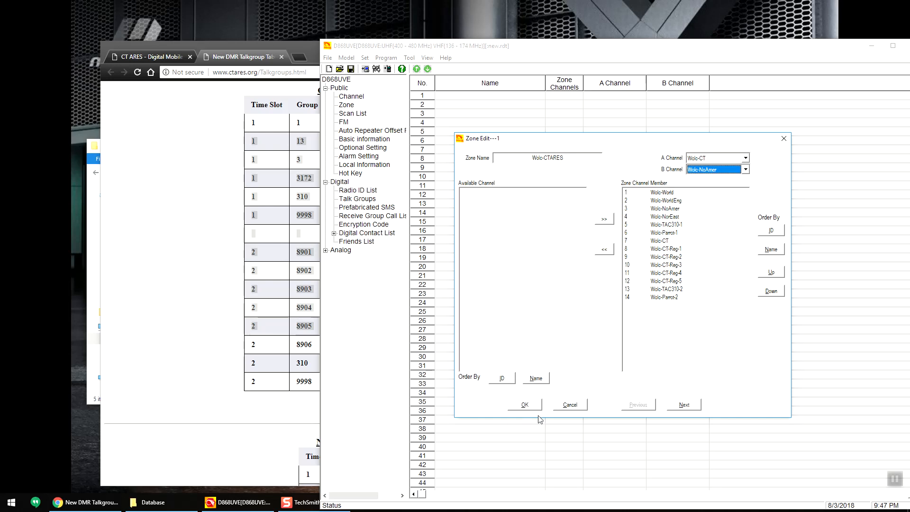
pyautogui.click(525, 405)
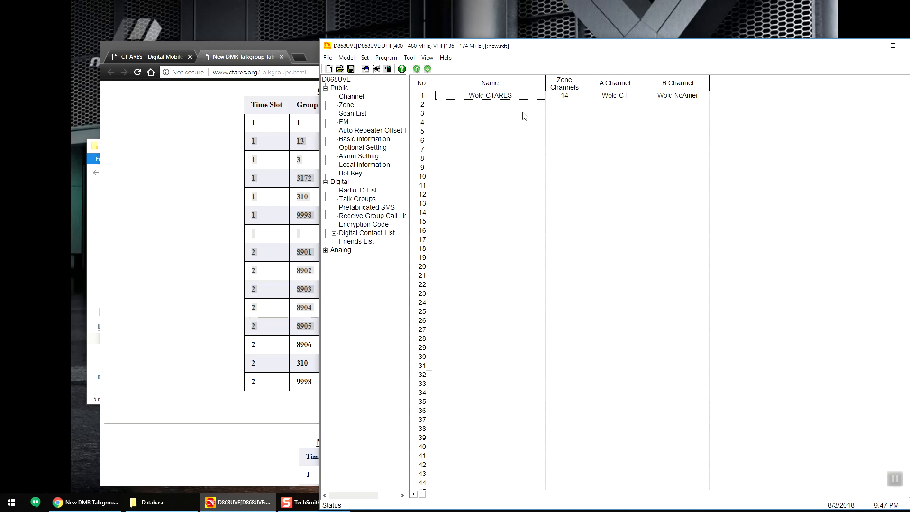
# Open the empty channel 20 in the channel list for editing
pyautogui.click(350, 98)
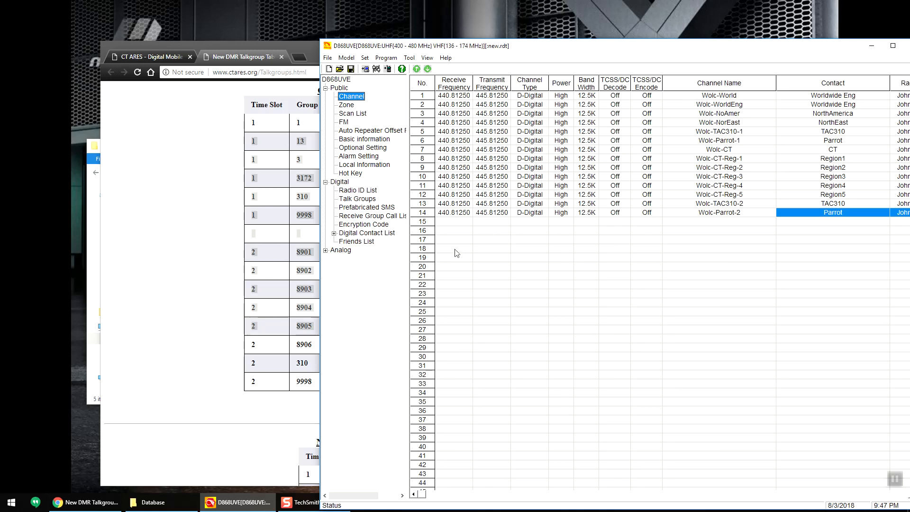
pyautogui.doubleClick(456, 267)
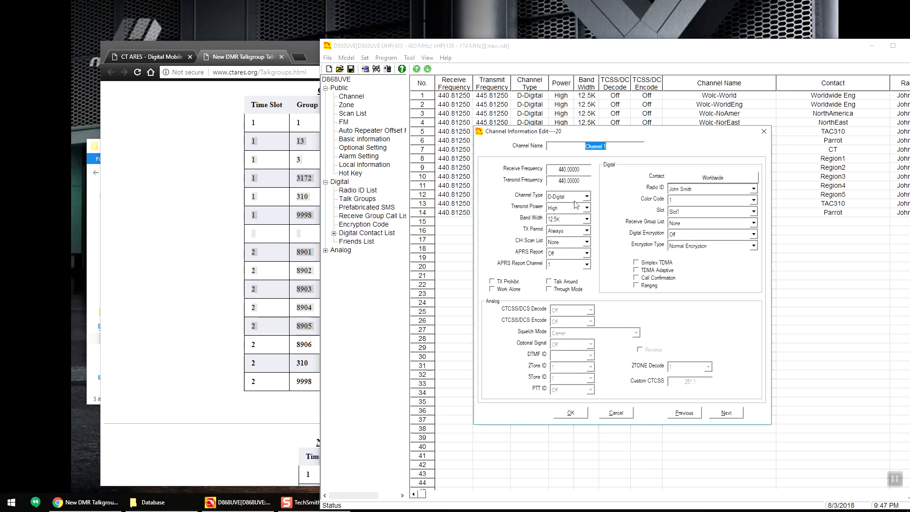
pyautogui.write('Test1')
pyautogui.click(308, 59)
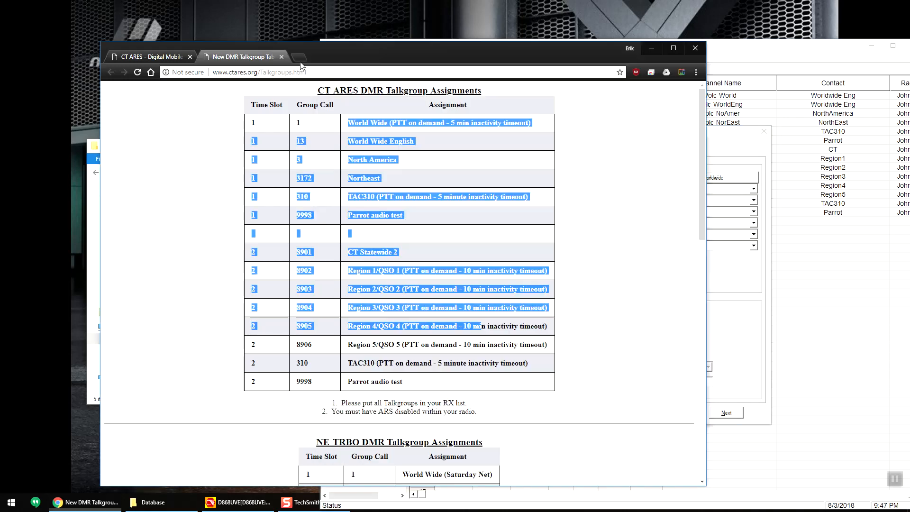
pyautogui.click(292, 57)
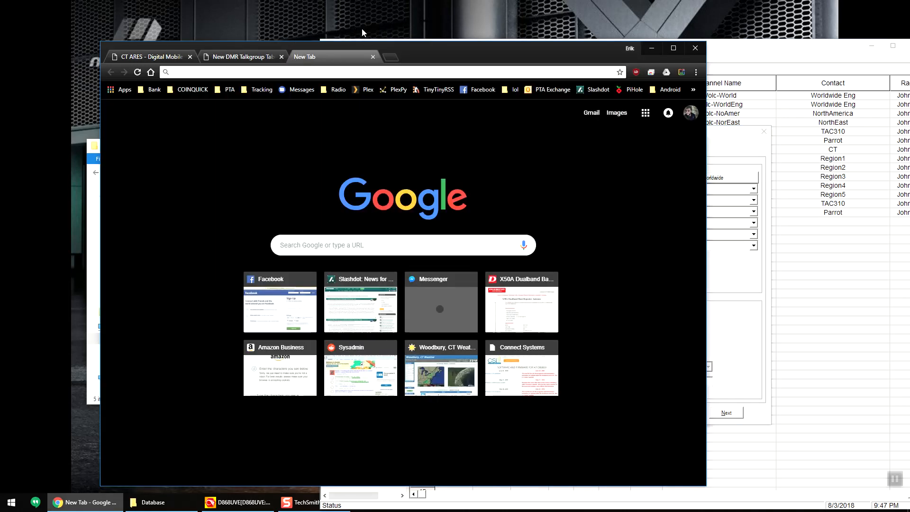
pyautogui.write('na1ra')
pyautogui.press('Down')
pyautogui.press('Down')
pyautogui.press('Down')
pyautogui.press('Return')
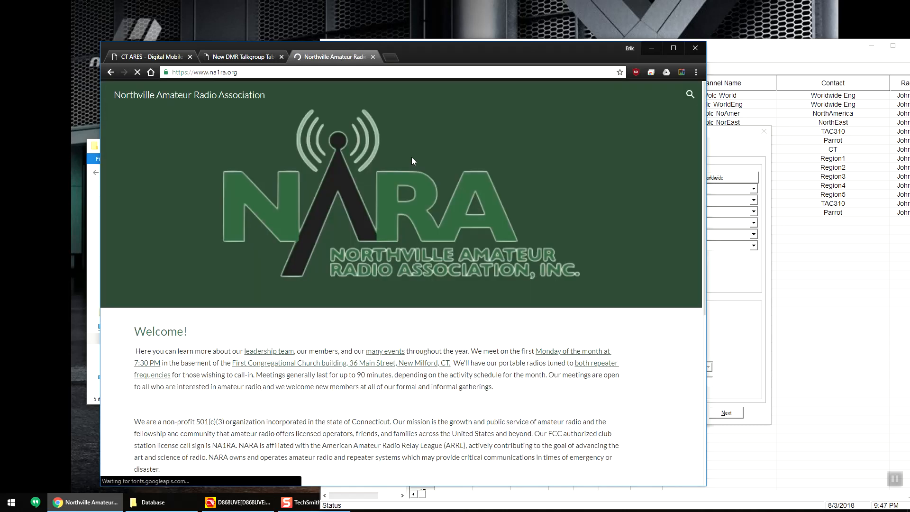
# Look up the Woodbury analog FM repeater on the association's Repeaters page and highlight its entry
pyautogui.click(505, 94)
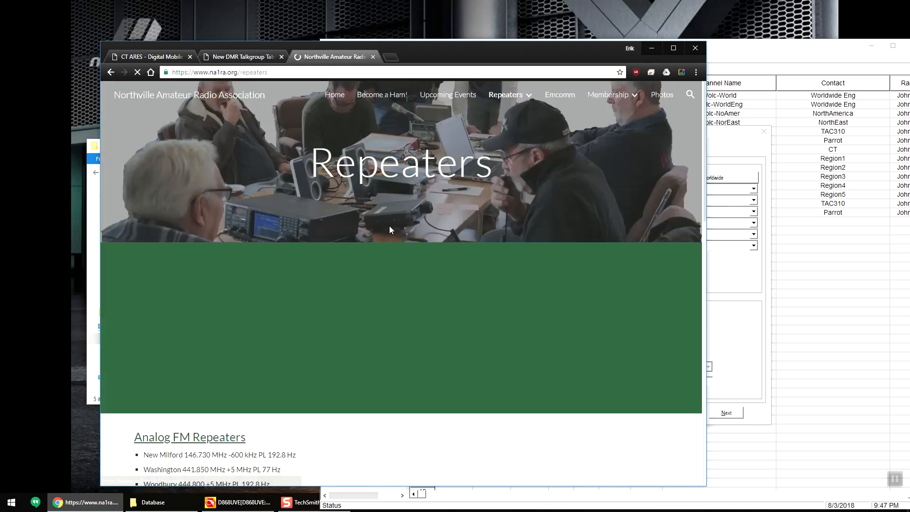
pyautogui.scroll(-5, 389, 230)
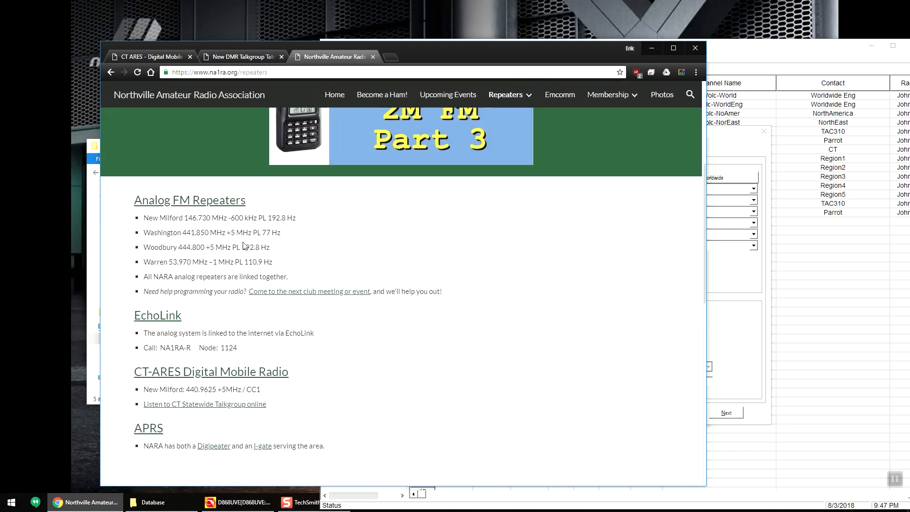
pyautogui.moveTo(273, 251); pyautogui.dragTo(150, 247)
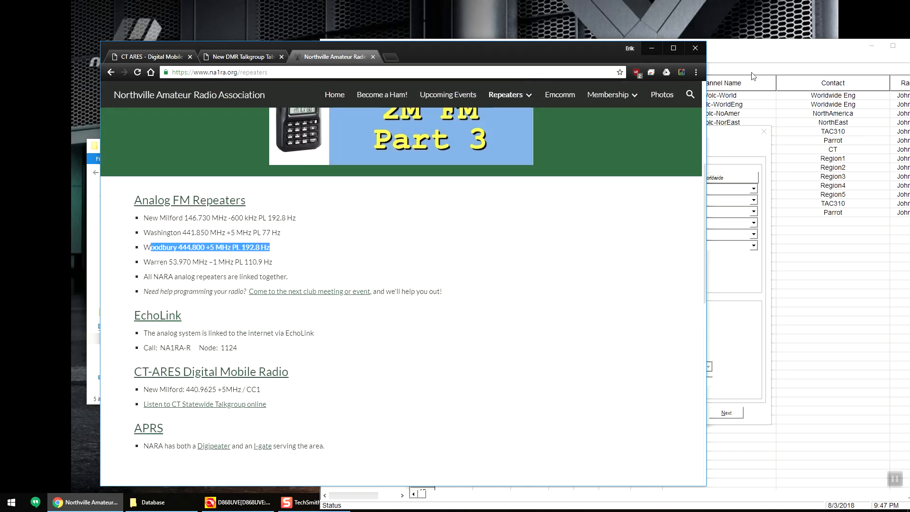
# Back in the channel editor, name channel 20 Woodbury-NARA, with receive frequency 444.80 and transmit frequency 449.80
pyautogui.click(723, 141)
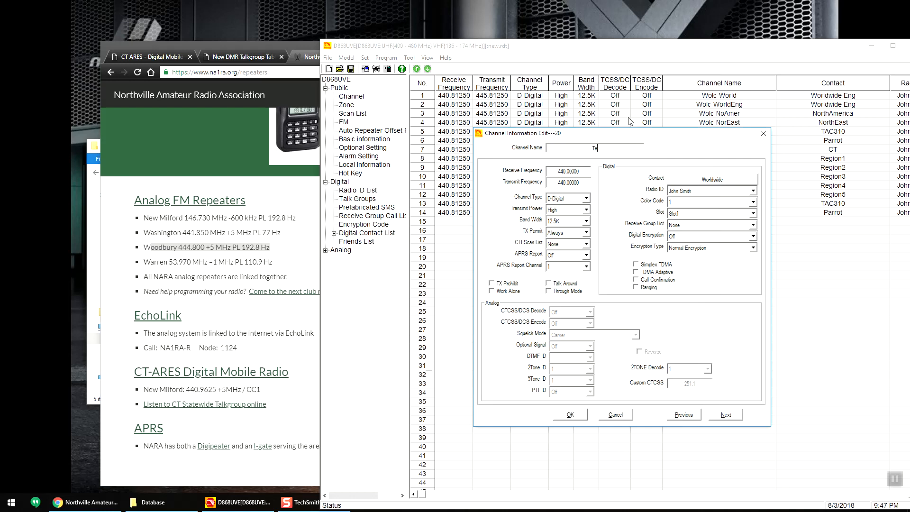
pyautogui.write('Woodbury-NARA')
pyautogui.moveTo(588, 172); pyautogui.dragTo(558, 170)
pyautogui.write('444.80')
pyautogui.press('Tab')
pyautogui.write('449.80')
# Set channel 20's type to A-Analog and its band width to 12.5K
pyautogui.click(568, 199)
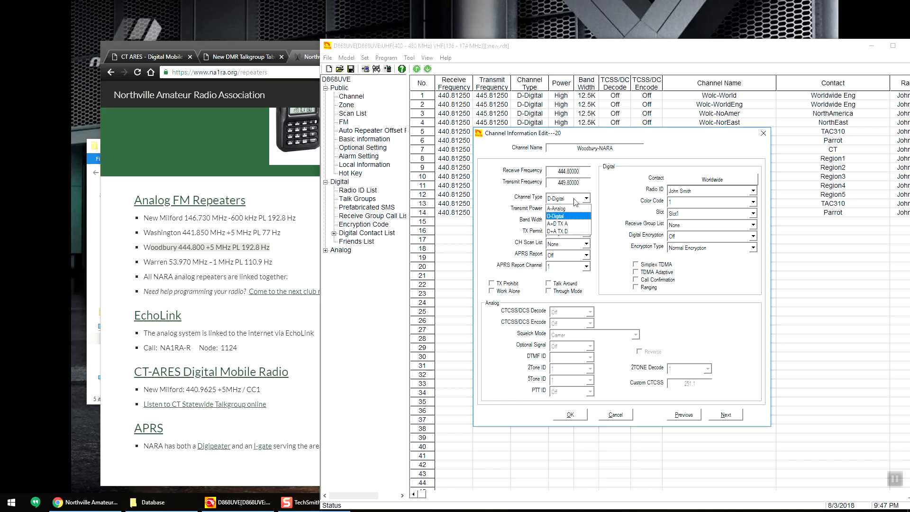
pyautogui.click(566, 209)
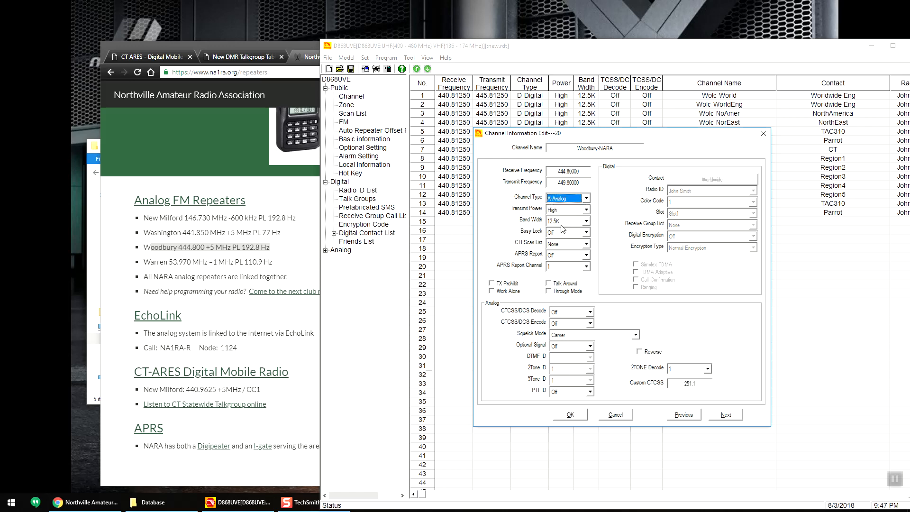
pyautogui.click(563, 221)
pyautogui.click(565, 231)
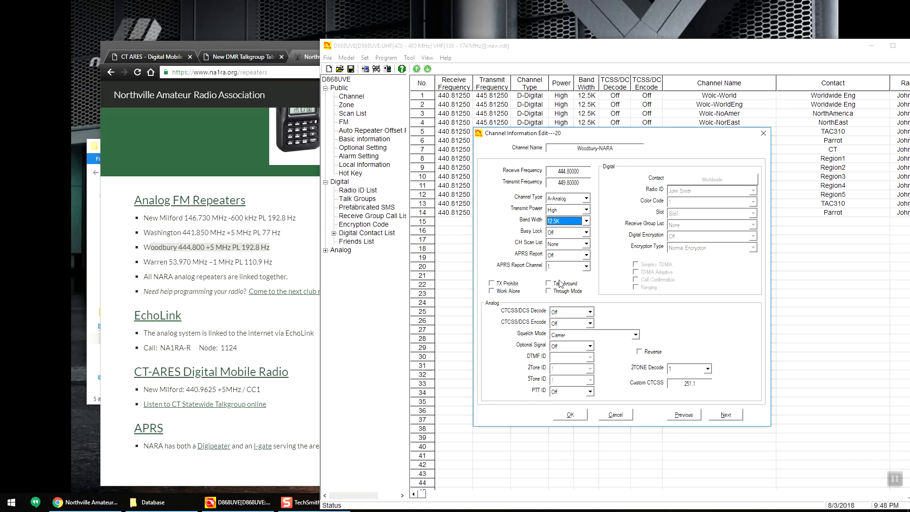
# Enable Talk Around for channel 20 and choose None as its scan list
pyautogui.click(563, 245)
pyautogui.click(564, 251)
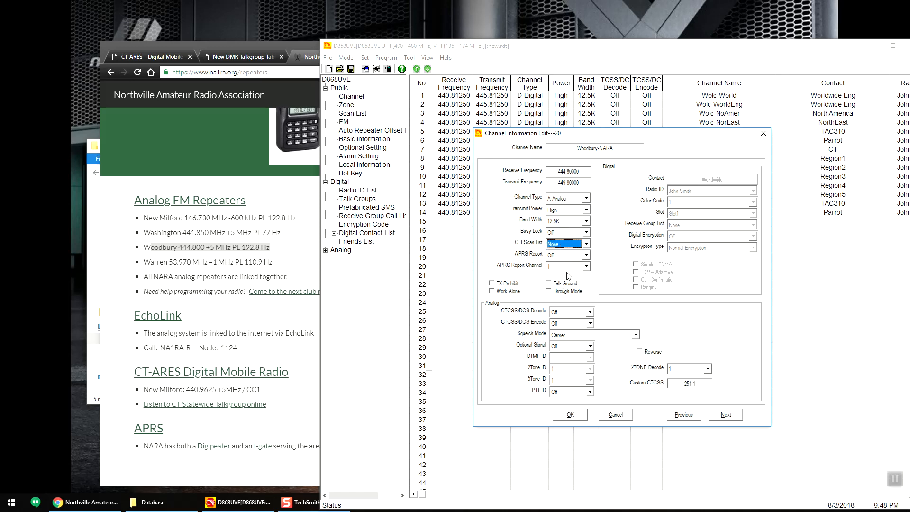
pyautogui.click(568, 283)
pyautogui.click(554, 246)
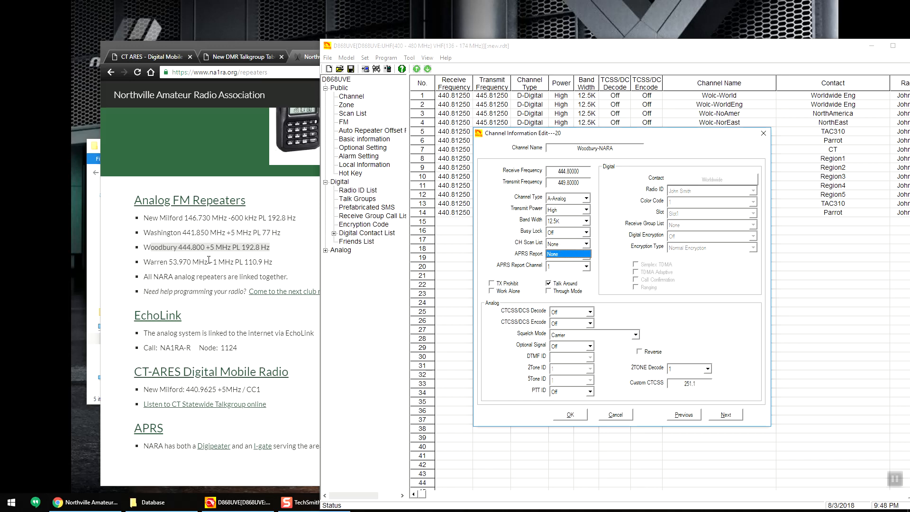
pyautogui.click(602, 245)
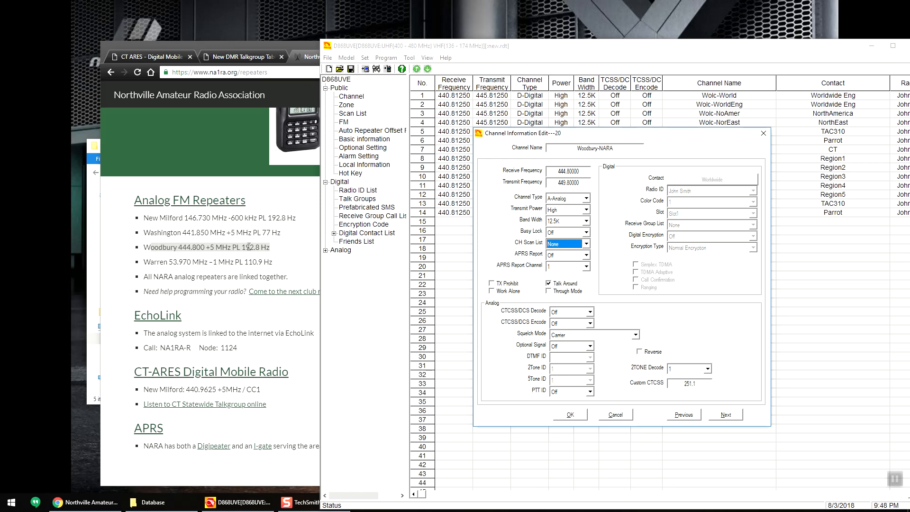
# Set both the CTCSS/DCS decode and the CTCSS/DCS encode of channel 20 to CTCSS
pyautogui.click(591, 313)
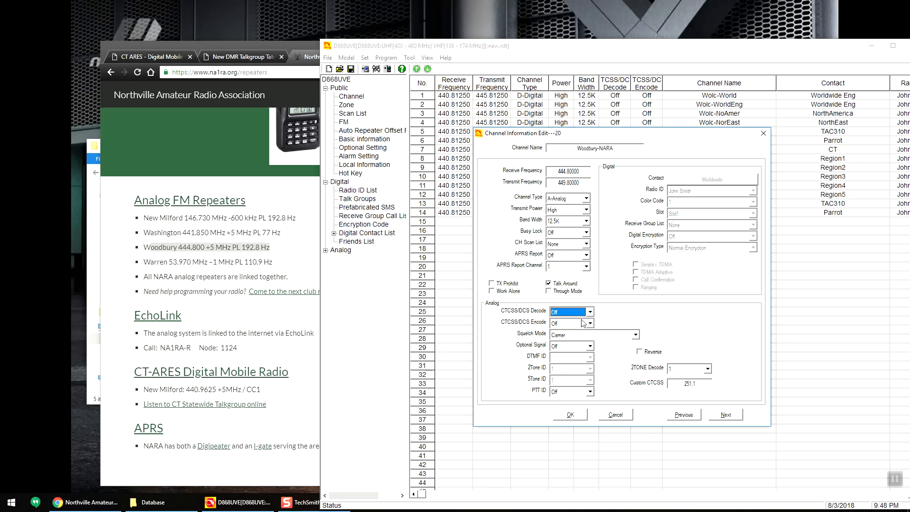
pyautogui.click(588, 313)
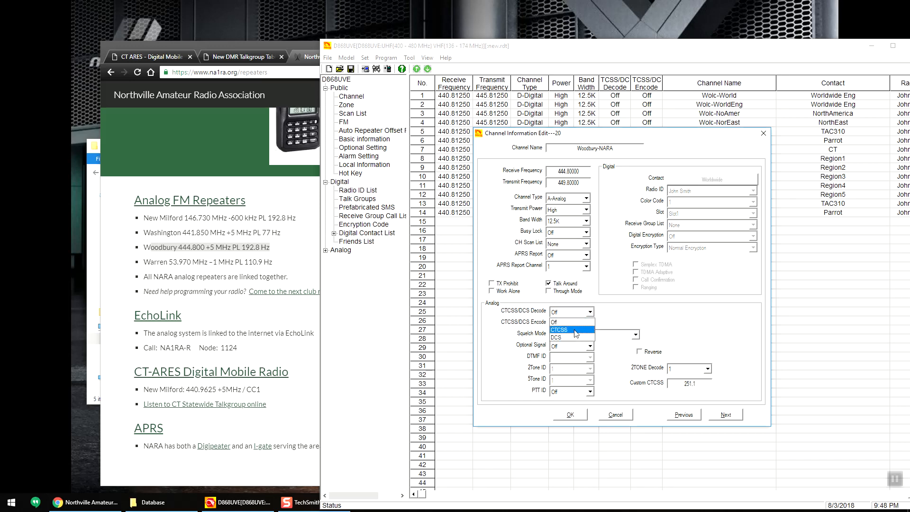
pyautogui.click(576, 330)
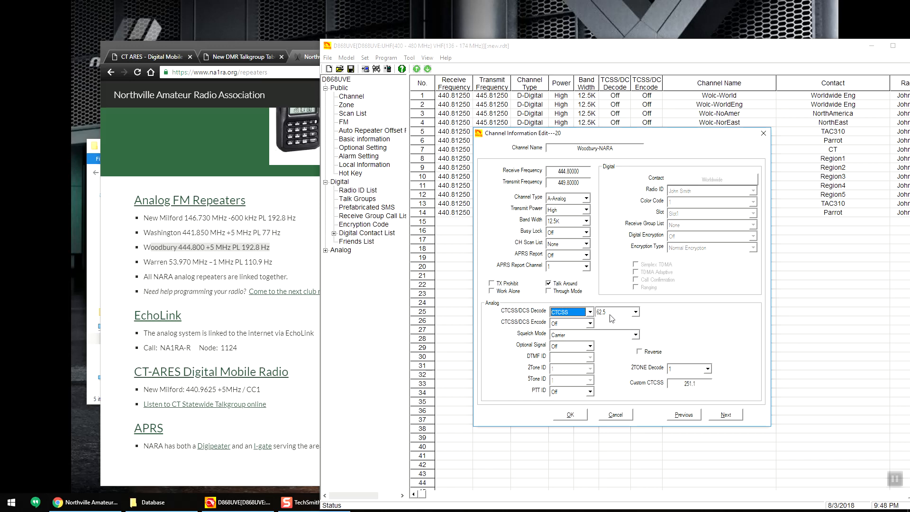
pyautogui.click(590, 324)
pyautogui.click(581, 340)
# Choose 192.8 as channel 20's CTCSS tone for both decode and encode
pyautogui.click(634, 314)
pyautogui.moveTo(636, 328); pyautogui.dragTo(636, 357)
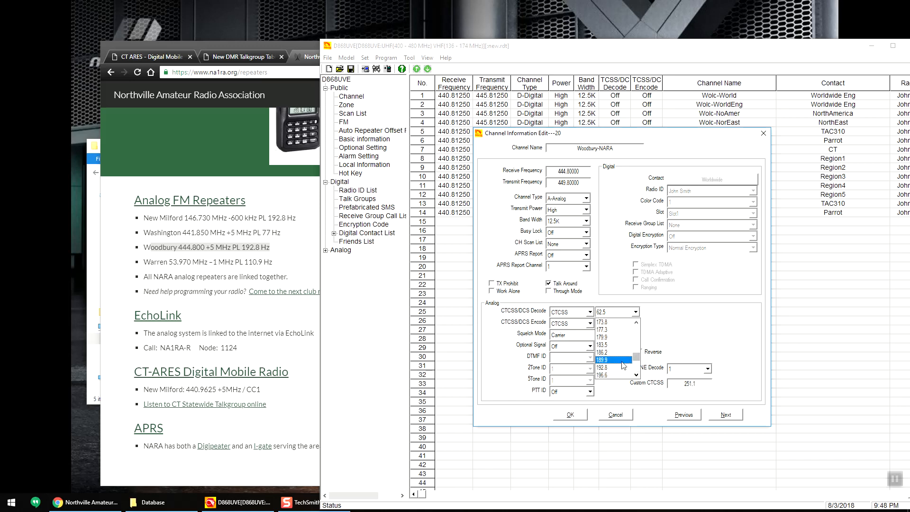
pyautogui.click(617, 375)
pyautogui.click(634, 324)
pyautogui.moveTo(637, 343); pyautogui.dragTo(640, 370)
pyautogui.click(637, 386)
pyautogui.click(636, 387)
pyautogui.click(636, 386)
pyautogui.click(637, 386)
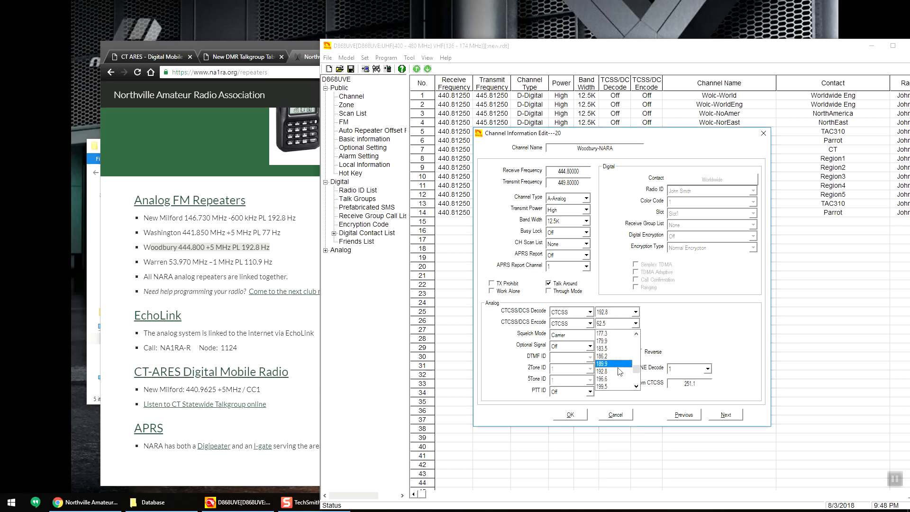
pyautogui.click(618, 373)
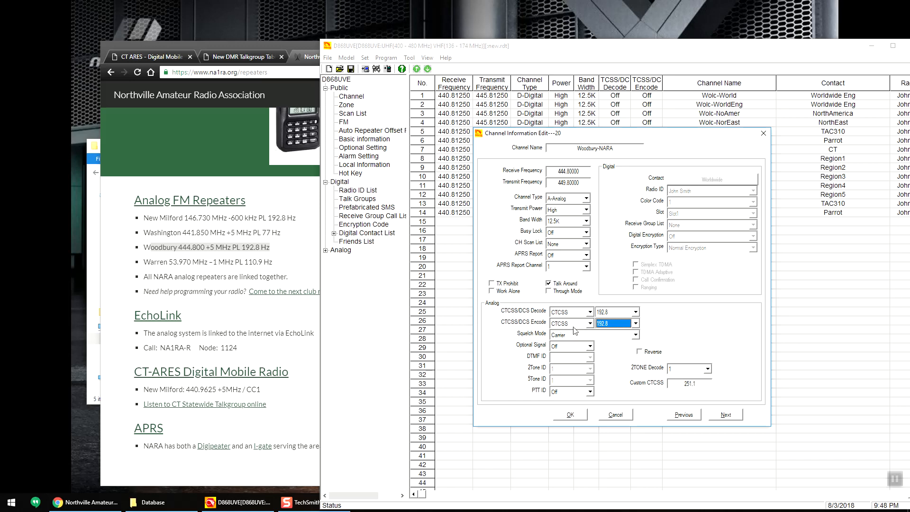
# Choose Carrier as channel 20's squelch mode and accept the channel settings
pyautogui.click(567, 312)
pyautogui.click(565, 313)
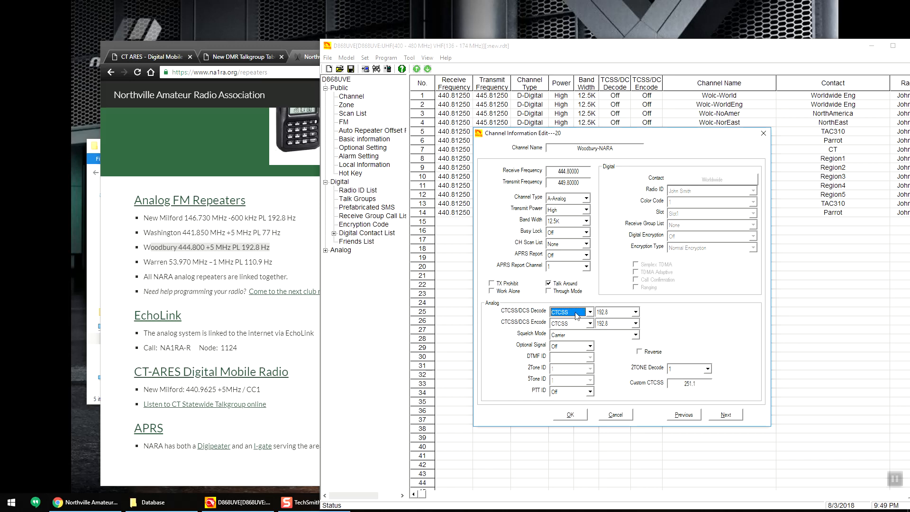
pyautogui.click(574, 336)
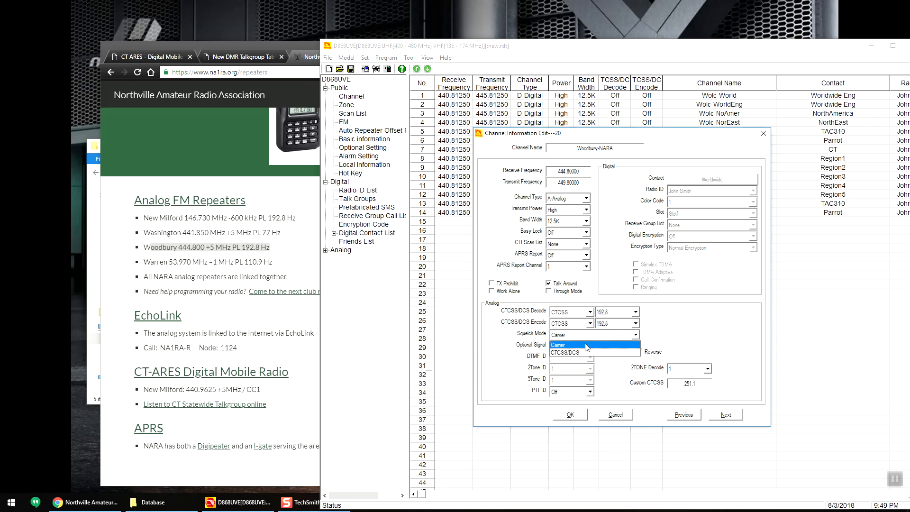
pyautogui.click(588, 345)
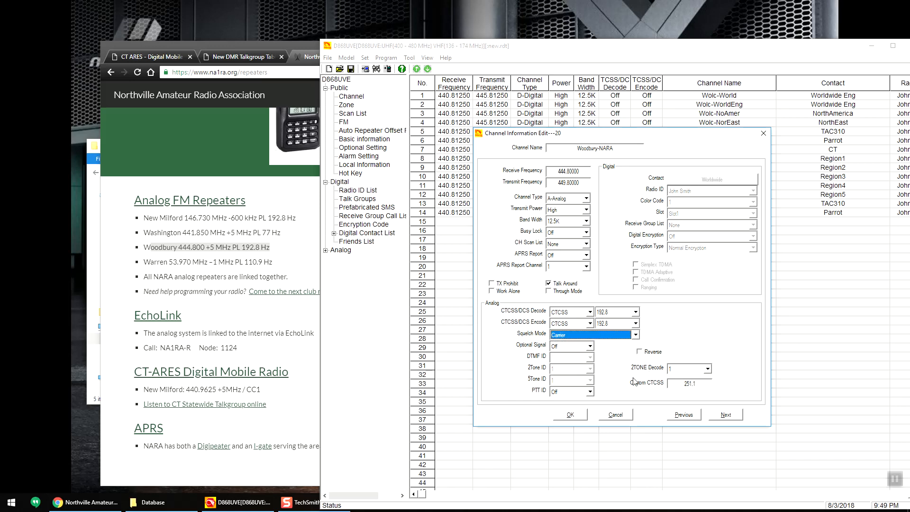
pyautogui.click(574, 414)
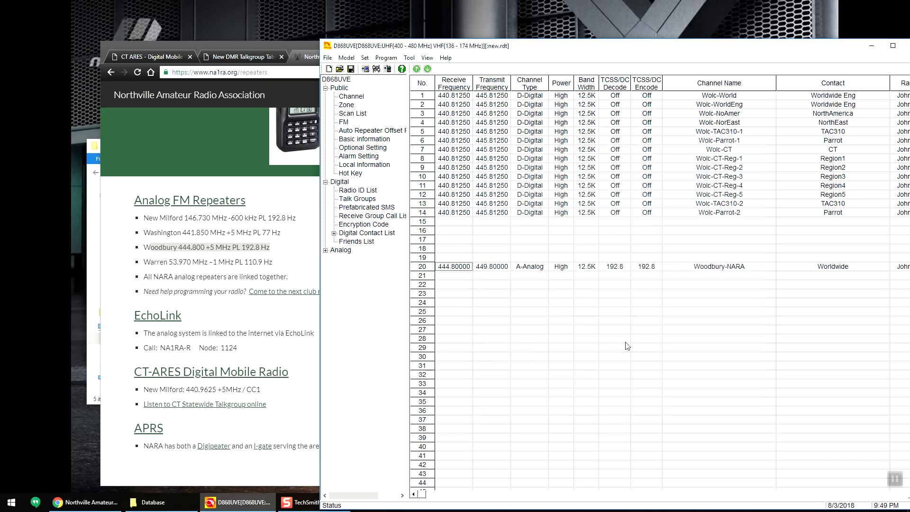
# Create zone 2 named NA1RA with the Woodbury-NARA channel as its member
pyautogui.click(348, 105)
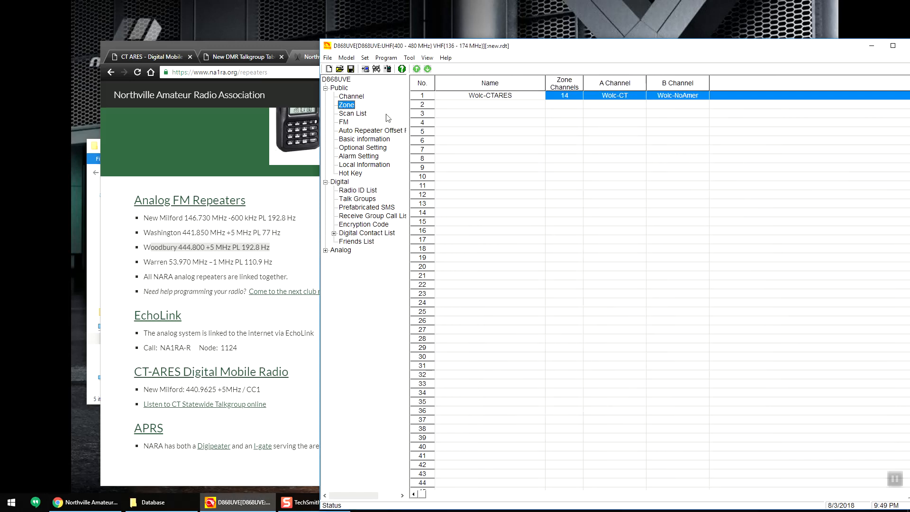
pyautogui.doubleClick(490, 109)
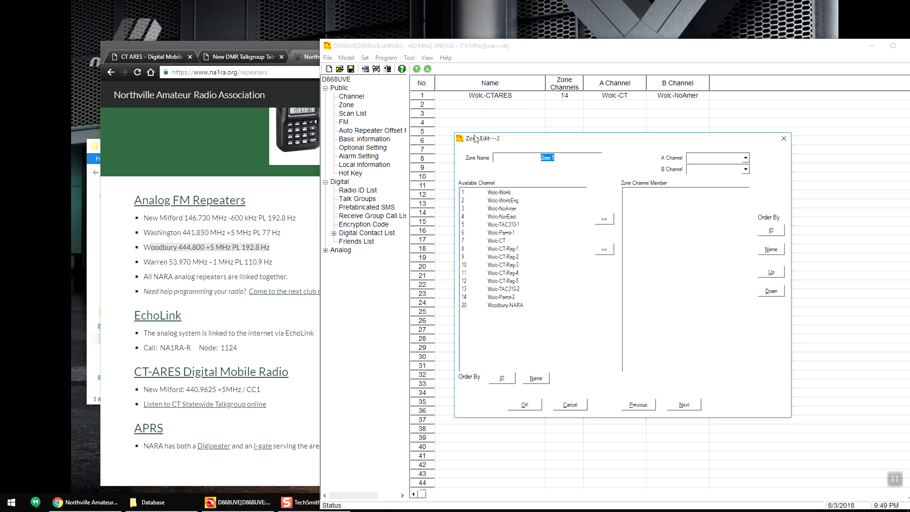
pyautogui.write('NA1RA')
pyautogui.click(534, 306)
pyautogui.moveTo(148, 217); pyautogui.dragTo(259, 291)
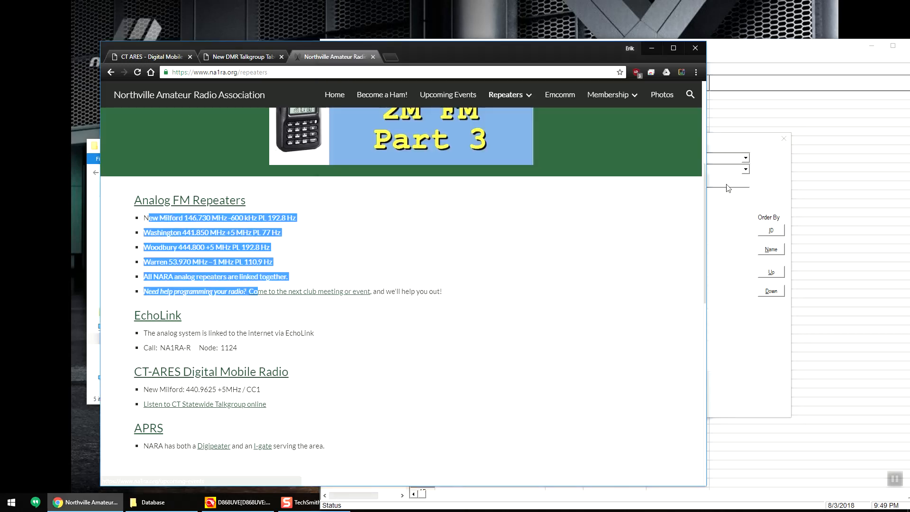
pyautogui.click(785, 175)
pyautogui.click(604, 219)
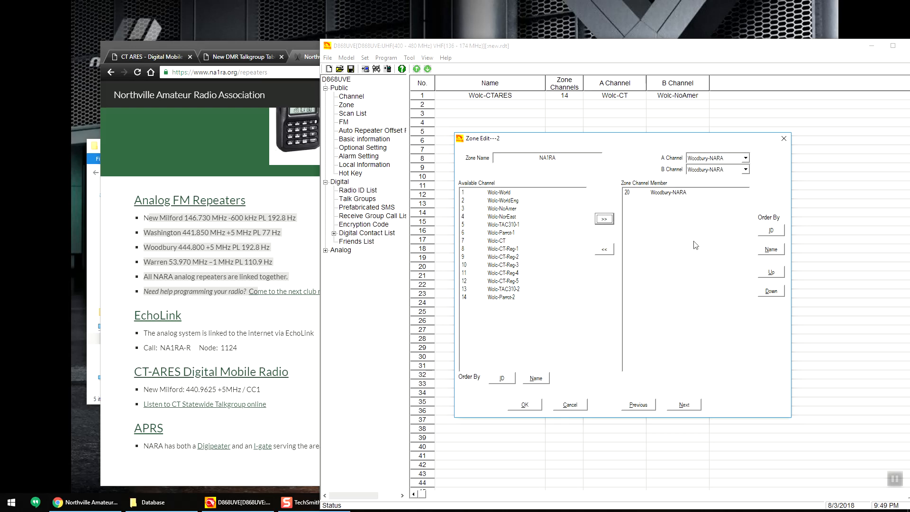
pyautogui.click(526, 405)
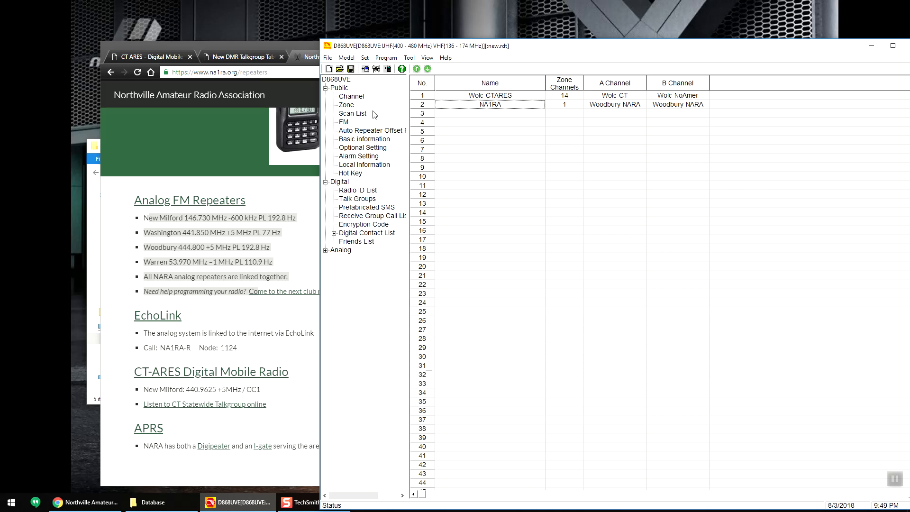
# Return to the channel list, start writing the codeplug to the radio and confirm the write
pyautogui.click(363, 97)
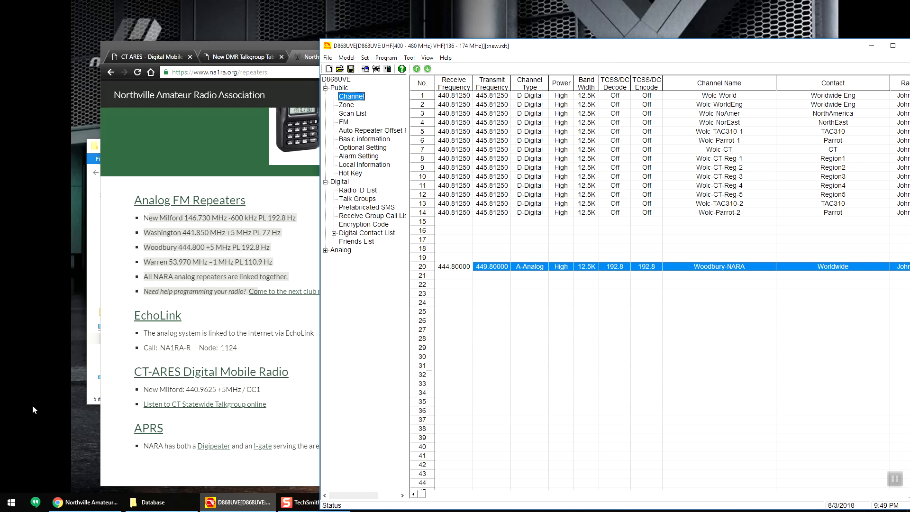
pyautogui.press('super+x')
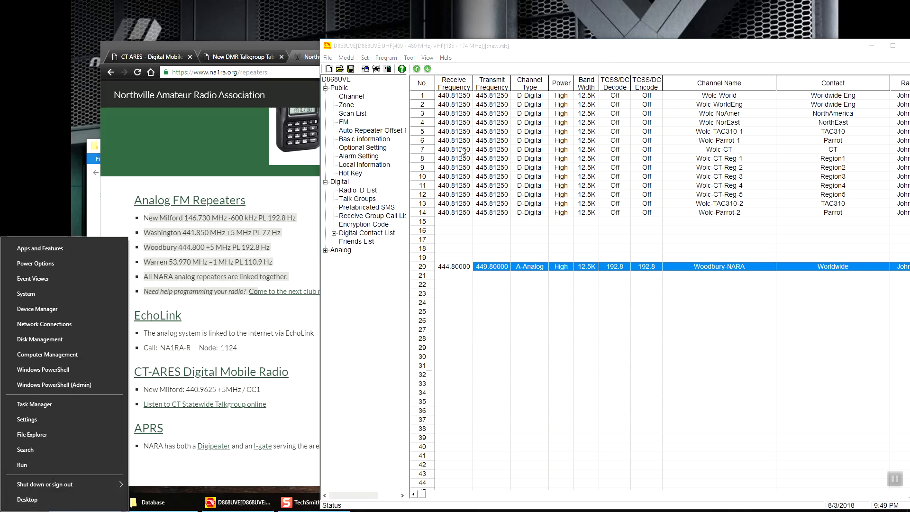
pyautogui.click(539, 48)
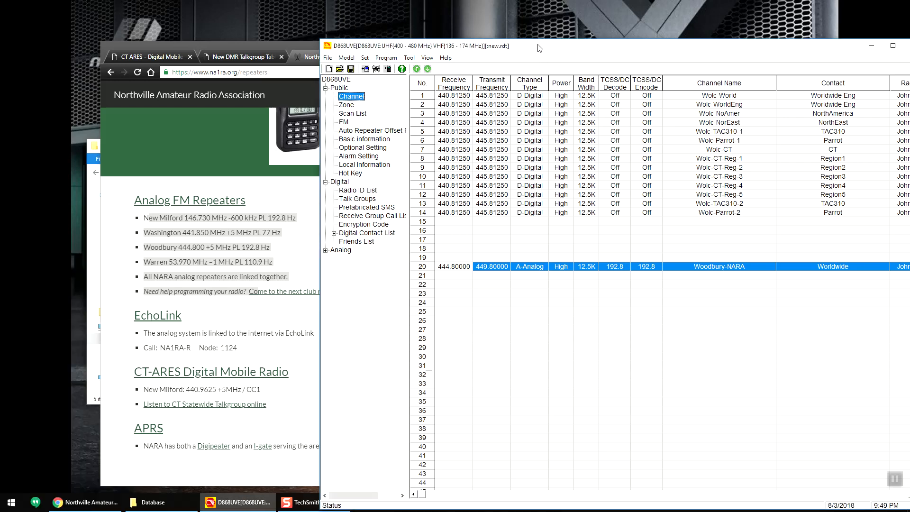
pyautogui.click(399, 58)
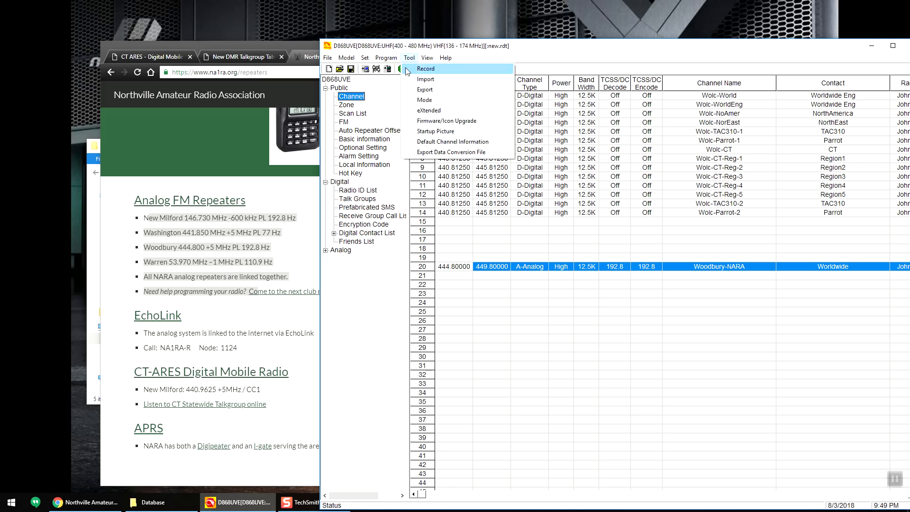
pyautogui.click(407, 79)
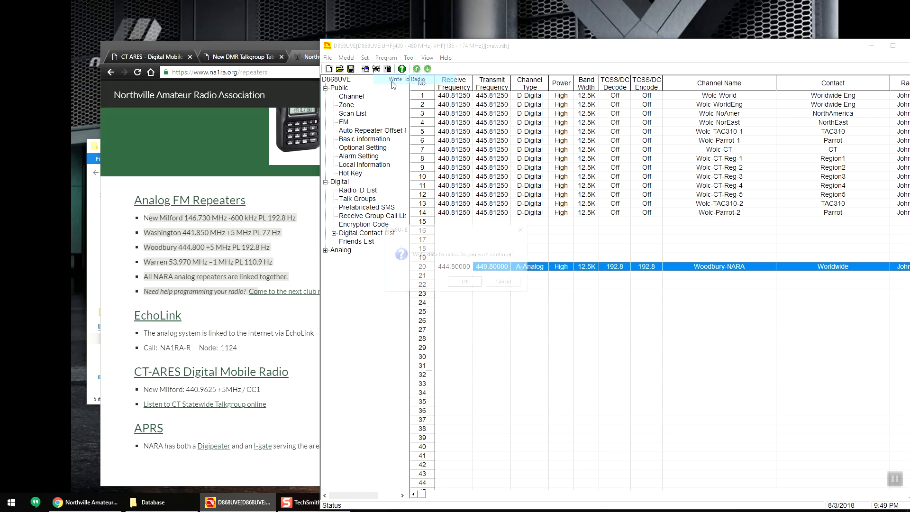
pyautogui.click(464, 283)
# Write only Other Data to the radio, leaving out the Digital Contact List
pyautogui.moveTo(610, 239); pyautogui.dragTo(477, 174)
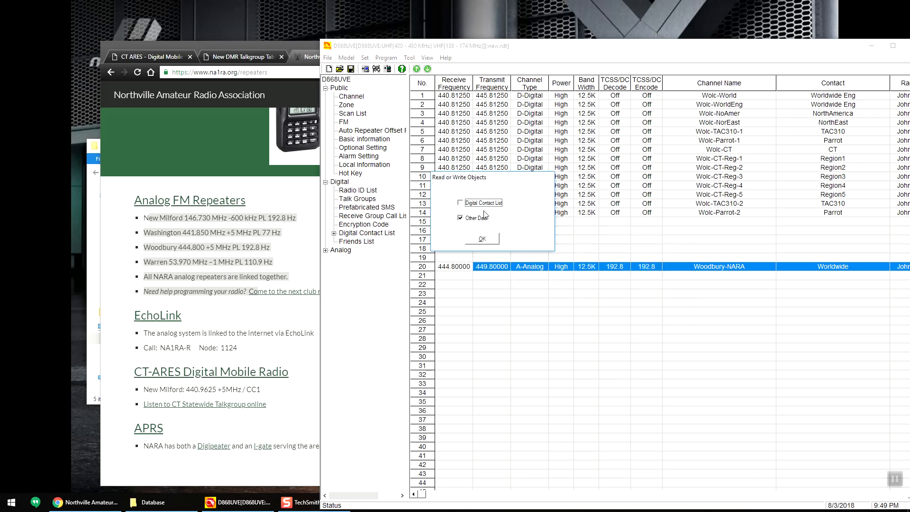
pyautogui.click(486, 204)
pyautogui.click(476, 219)
pyautogui.click(495, 205)
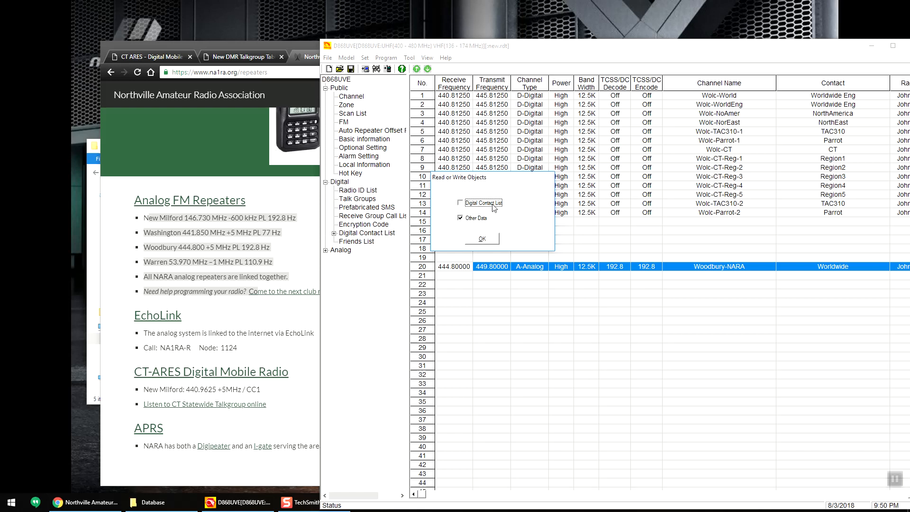
pyautogui.click(471, 223)
pyautogui.click(480, 239)
pyautogui.press('Return')
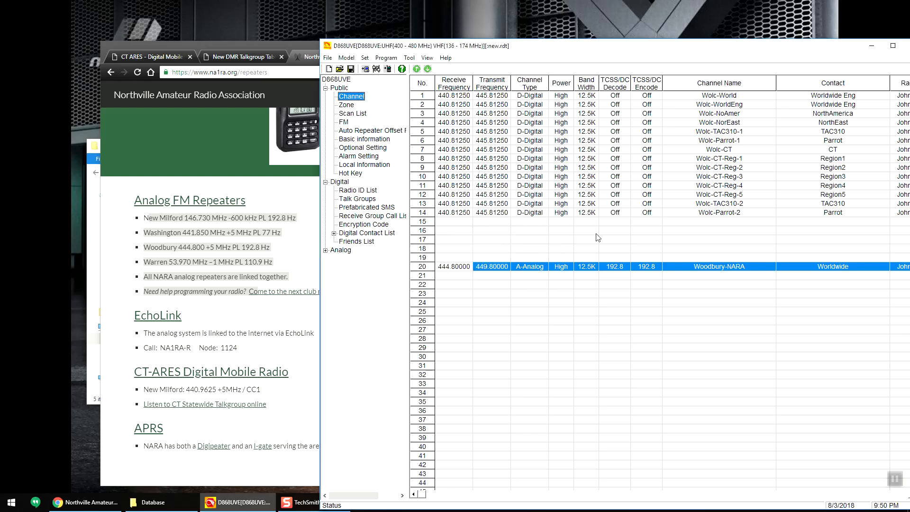
# Open the friends list editor and search the available contacts by the operator's call sign
pyautogui.doubleClick(369, 241)
pyautogui.moveTo(591, 156); pyautogui.dragTo(559, 111)
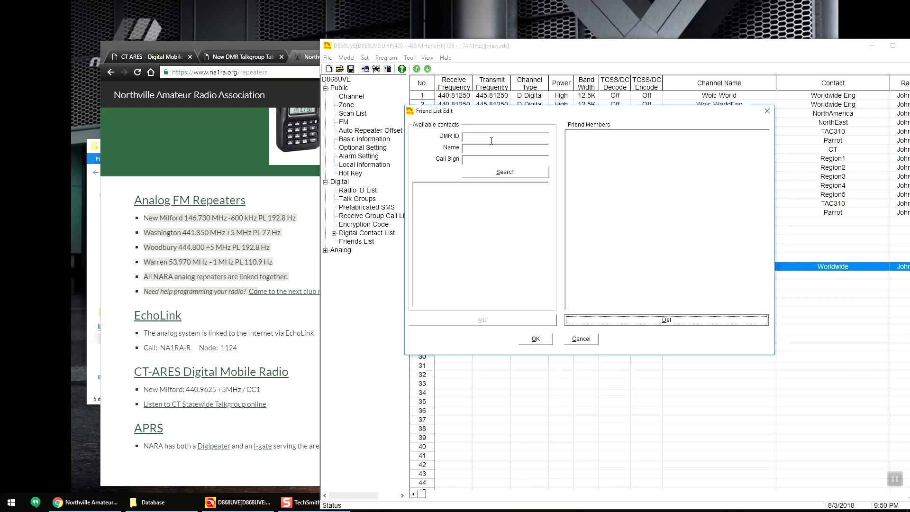
pyautogui.click(493, 152)
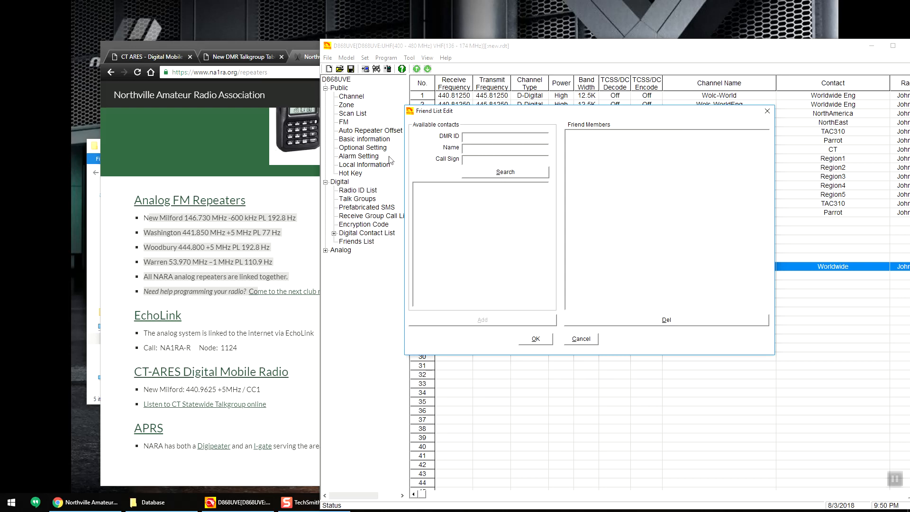
pyautogui.press('Tab')
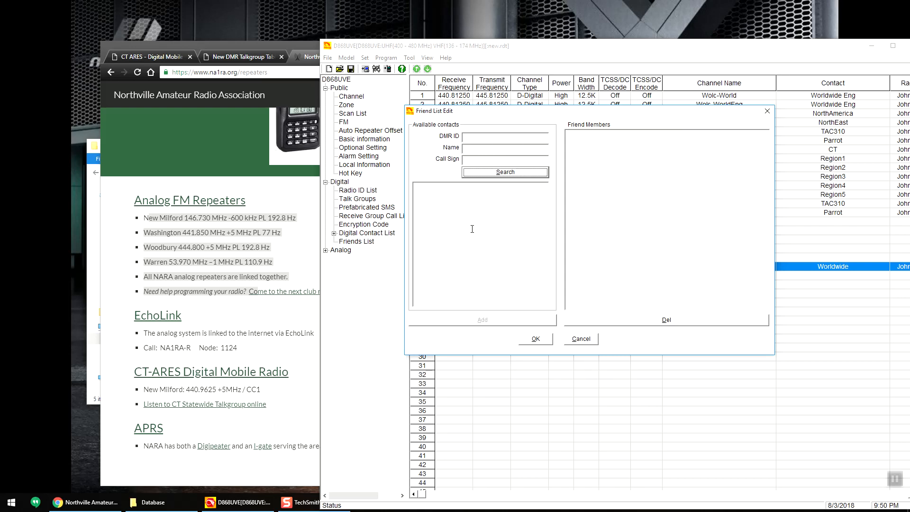
pyautogui.click(518, 159)
pyautogui.write('KC1IUC')
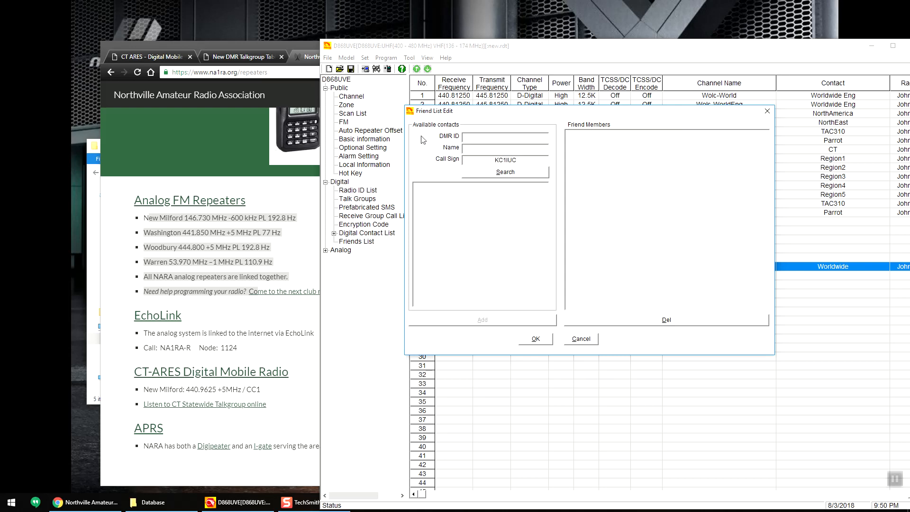
pyautogui.click(523, 173)
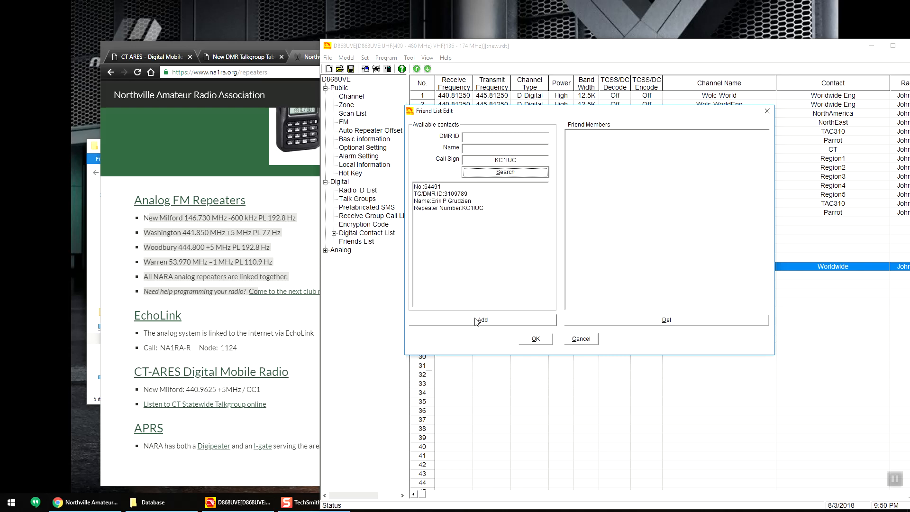
# Add the found contact to the friend members and accept the friends list
pyautogui.click(470, 210)
pyautogui.click(498, 322)
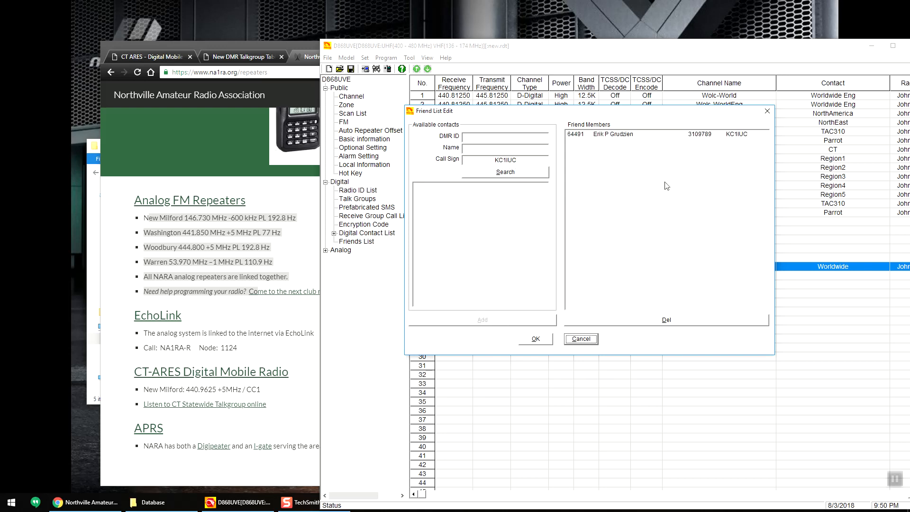
pyautogui.click(536, 339)
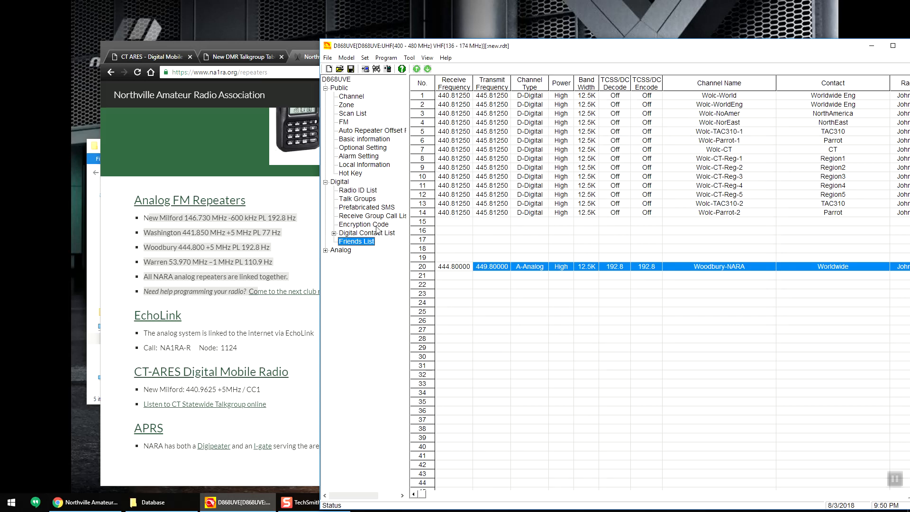
pyautogui.click(518, 231)
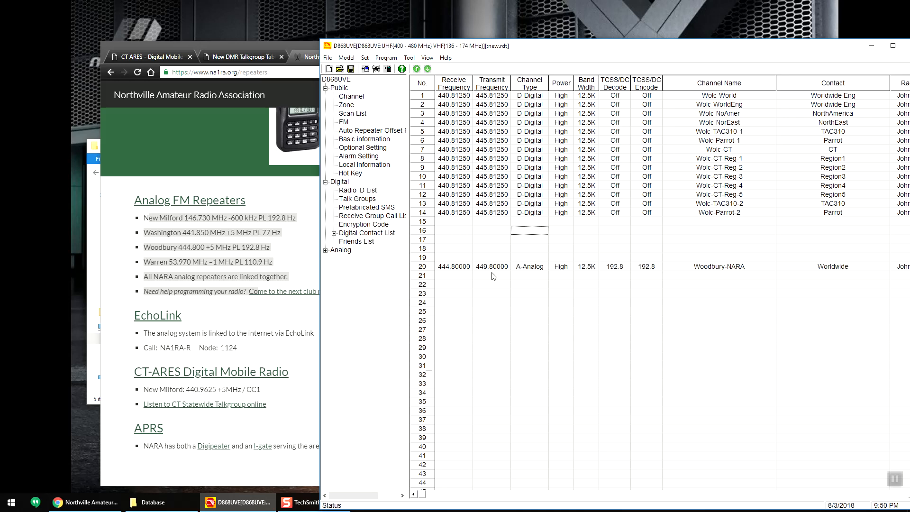
# Save the codeplug as new.rdt in the _Example folder and reposition the program window
pyautogui.click(326, 58)
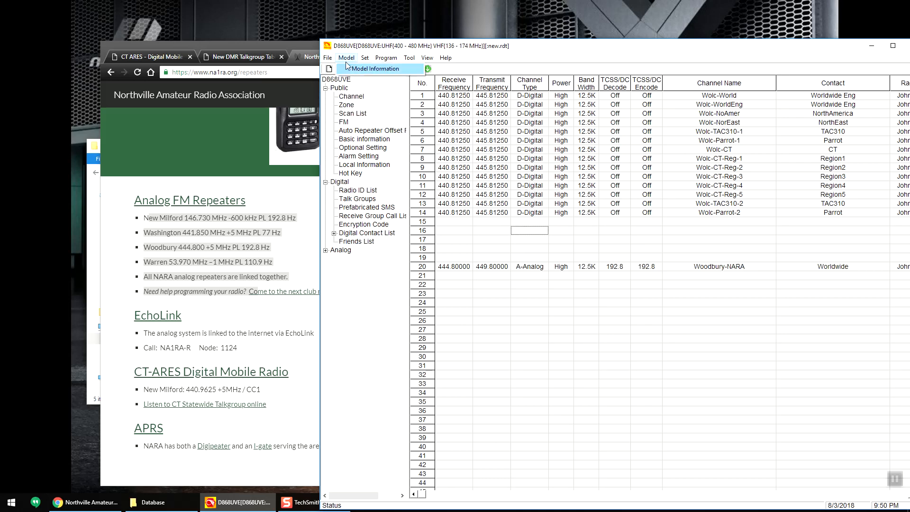
pyautogui.click(355, 101)
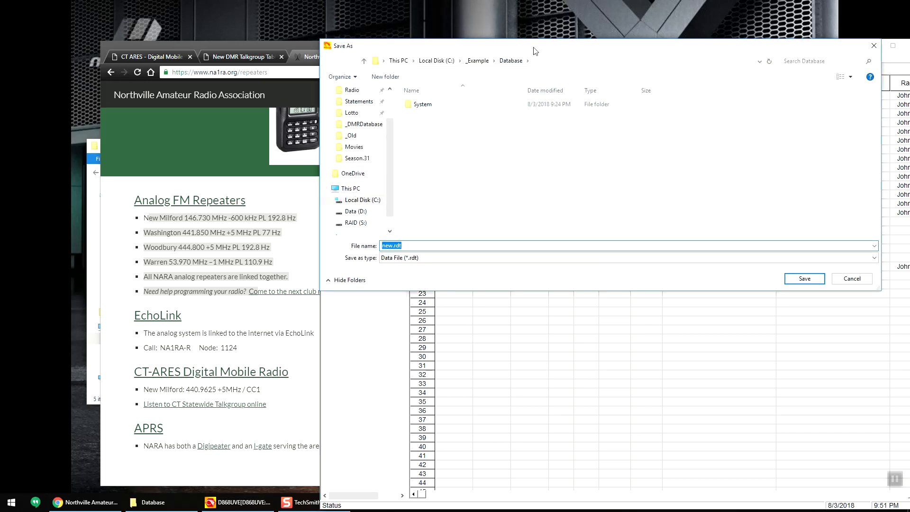
pyautogui.click(442, 82)
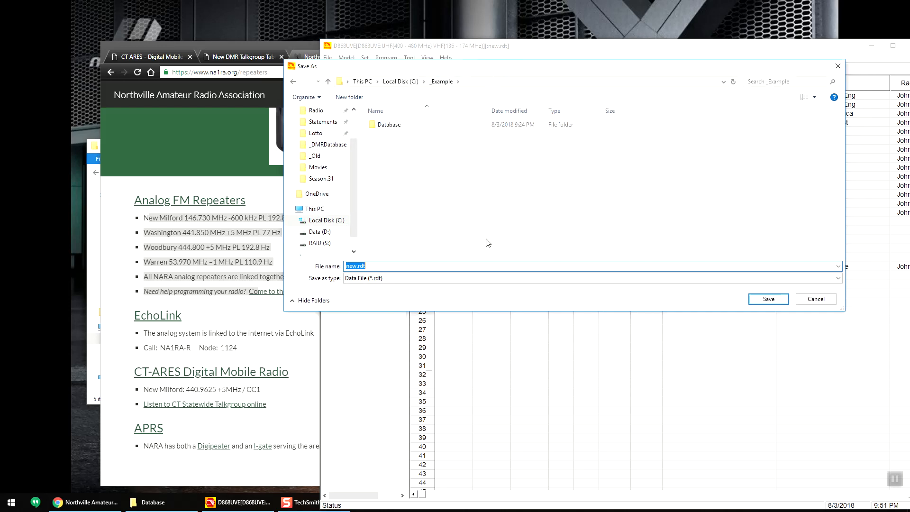
pyautogui.click(773, 299)
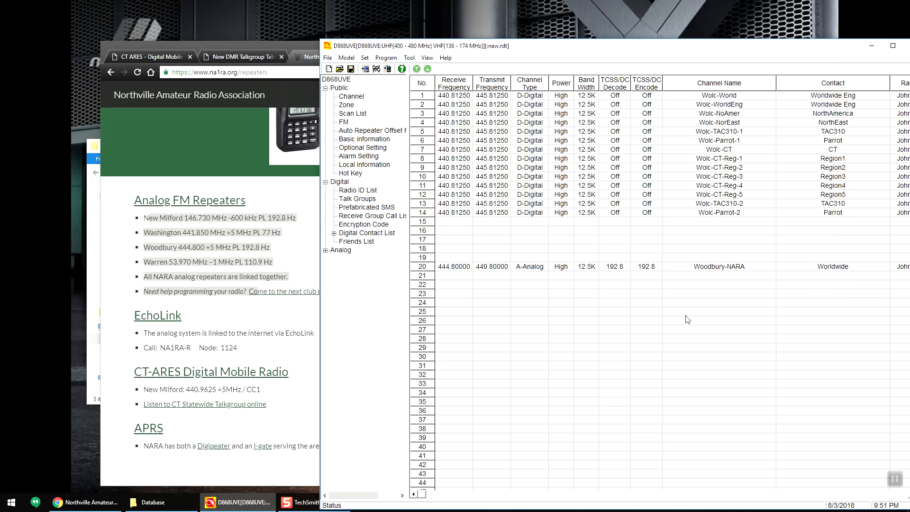
pyautogui.click(475, 280)
pyautogui.moveTo(532, 51); pyautogui.dragTo(469, 20)
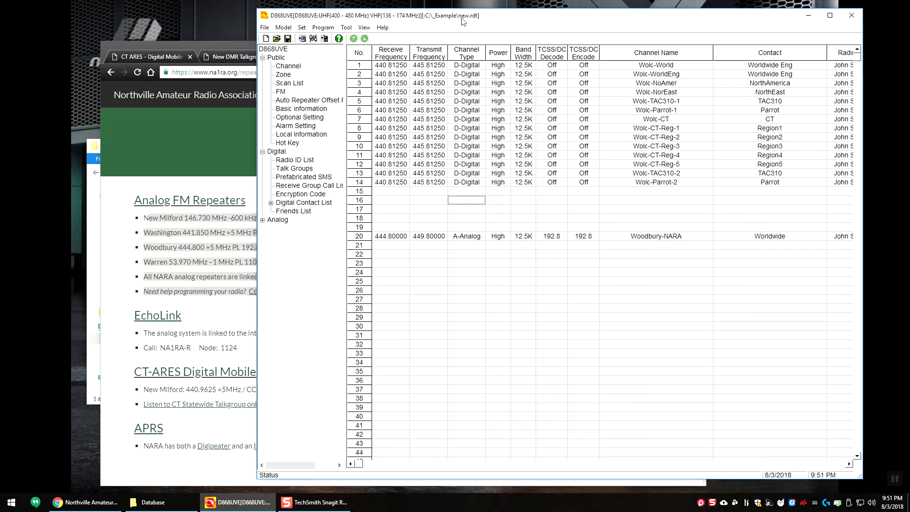